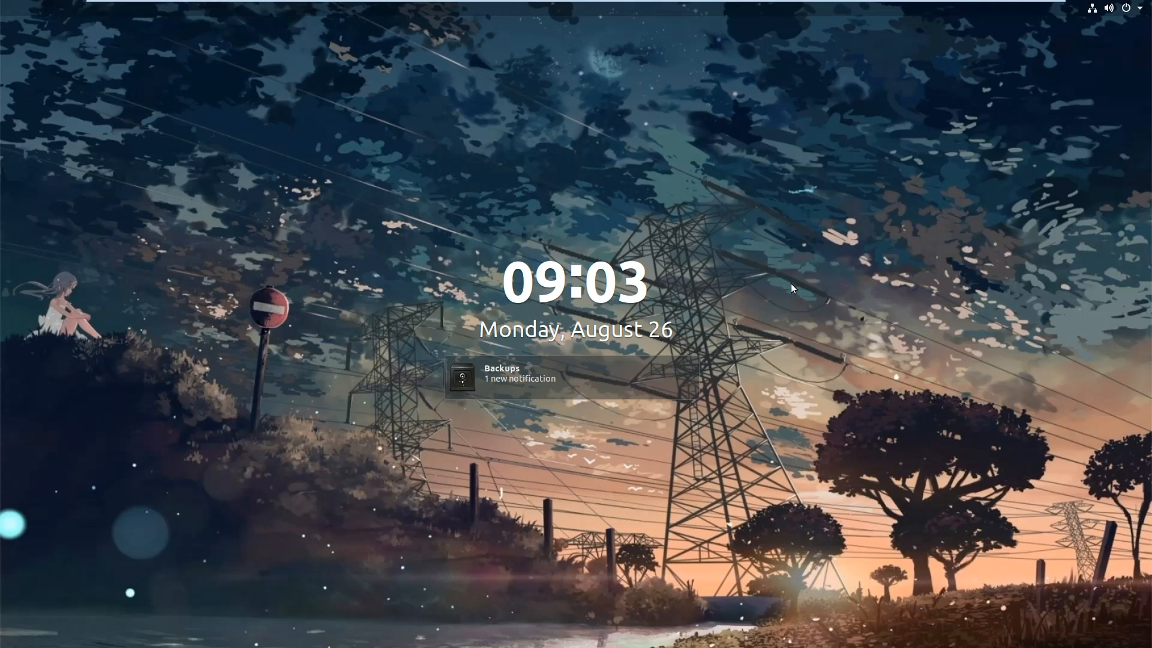
Unlock the desktop session by entering the account password
key(Return)
text(●●●●●●●)
key(Return)
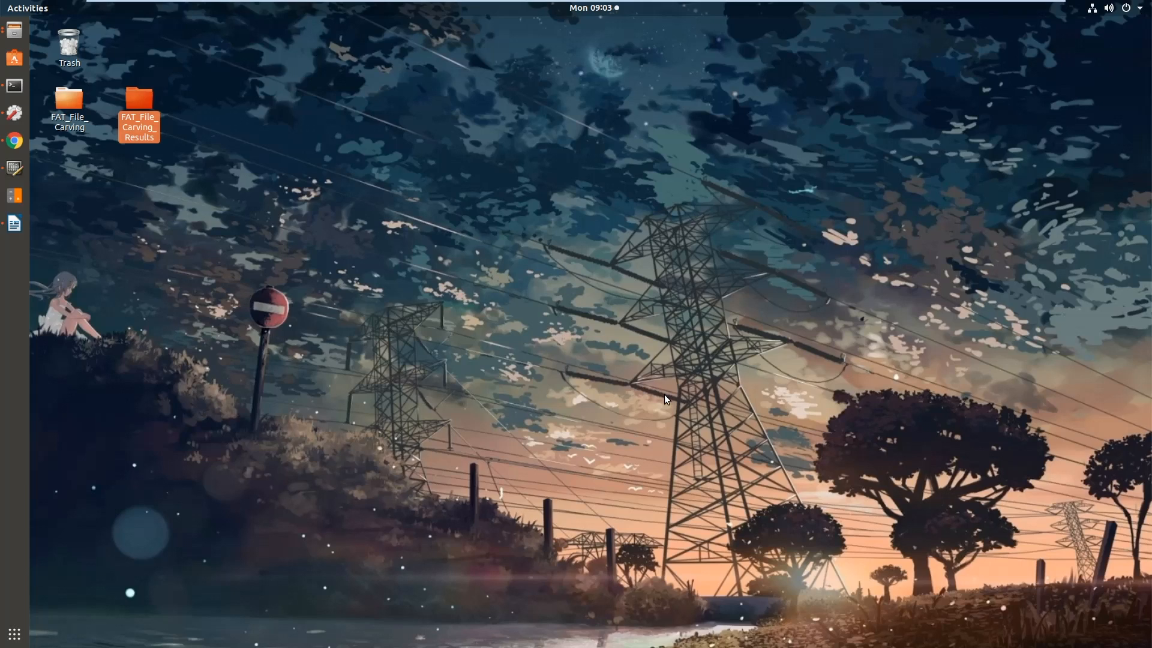
Open the system's About details in Settings and highlight the Ubuntu version
click(14, 113)
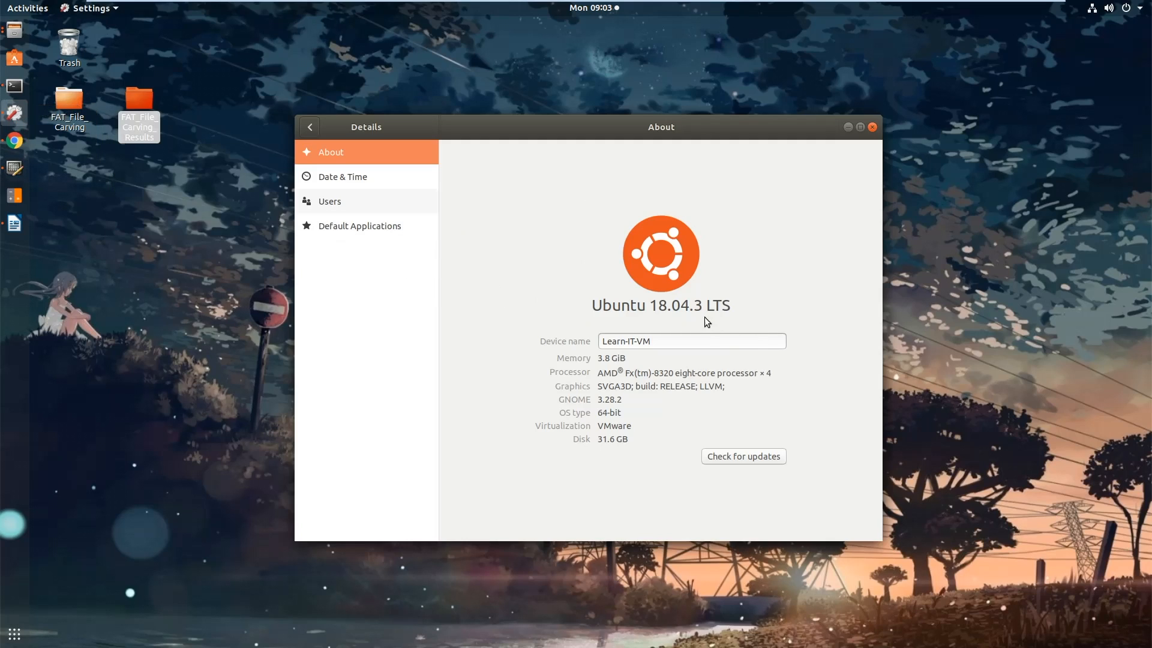
drag(630, 306, 723, 315)
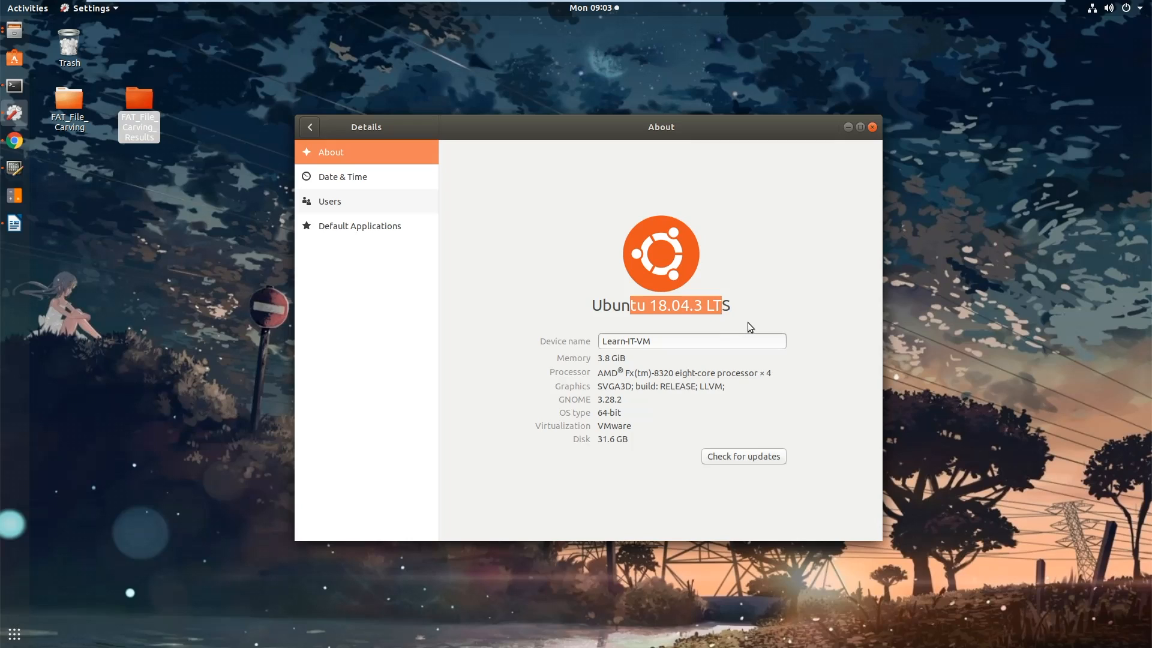
Compare the sector and cluster sizes in the terminal's fsstat output with the results document, and close the Settings window
click(14, 223)
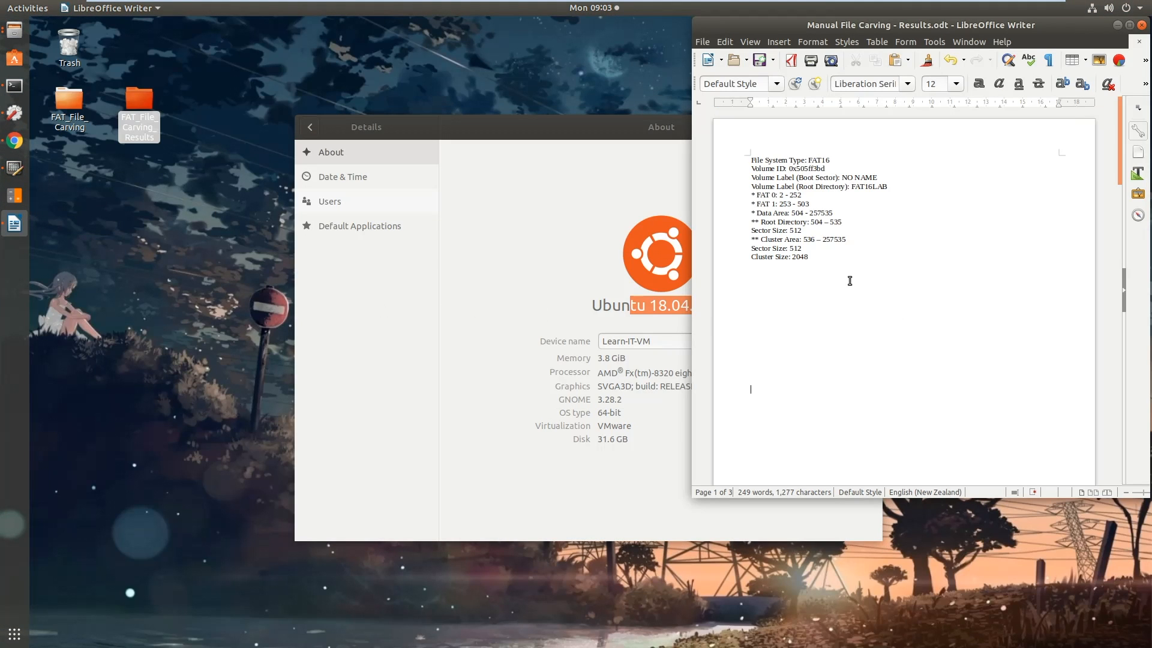
click(14, 87)
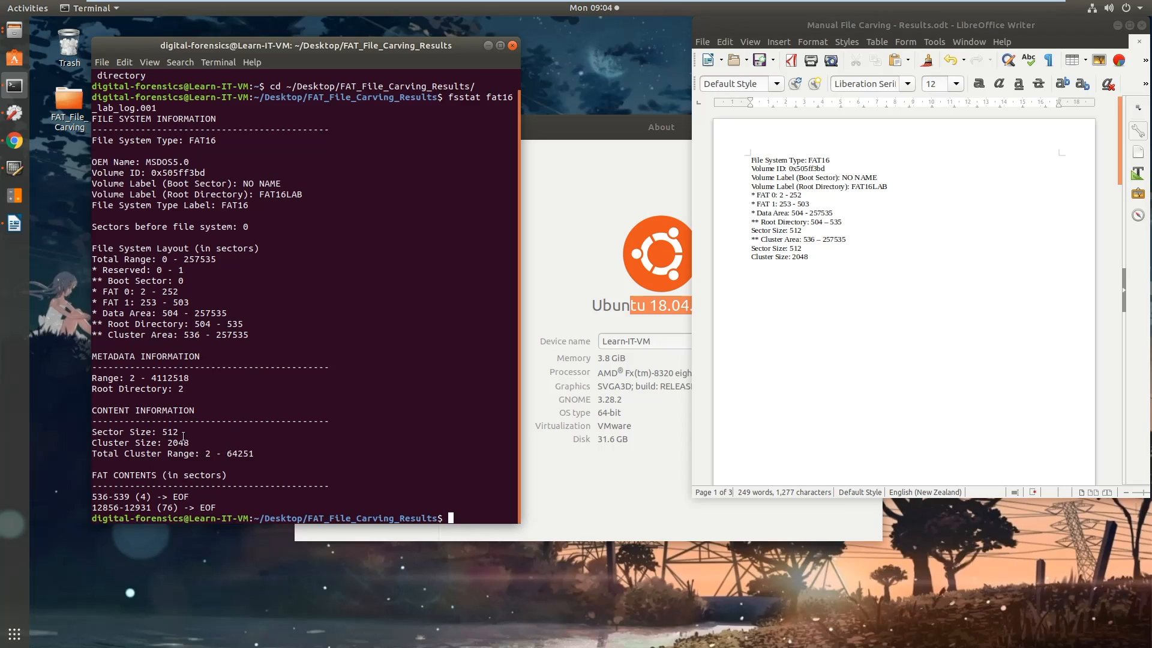
drag(198, 443, 91, 432)
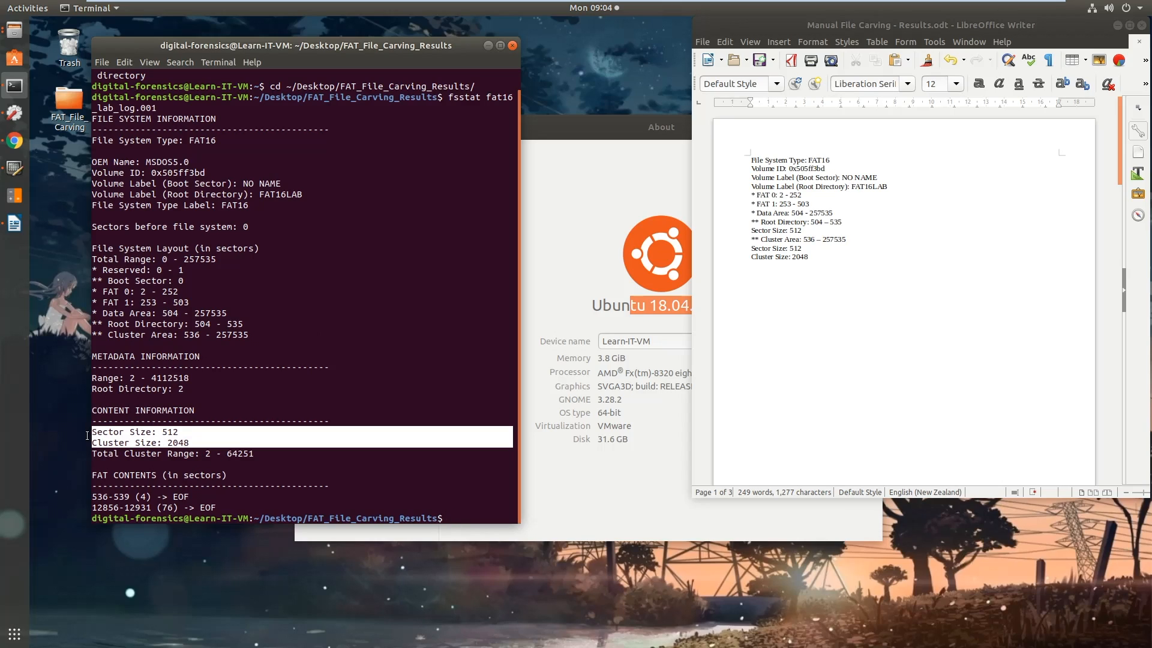
click(789, 259)
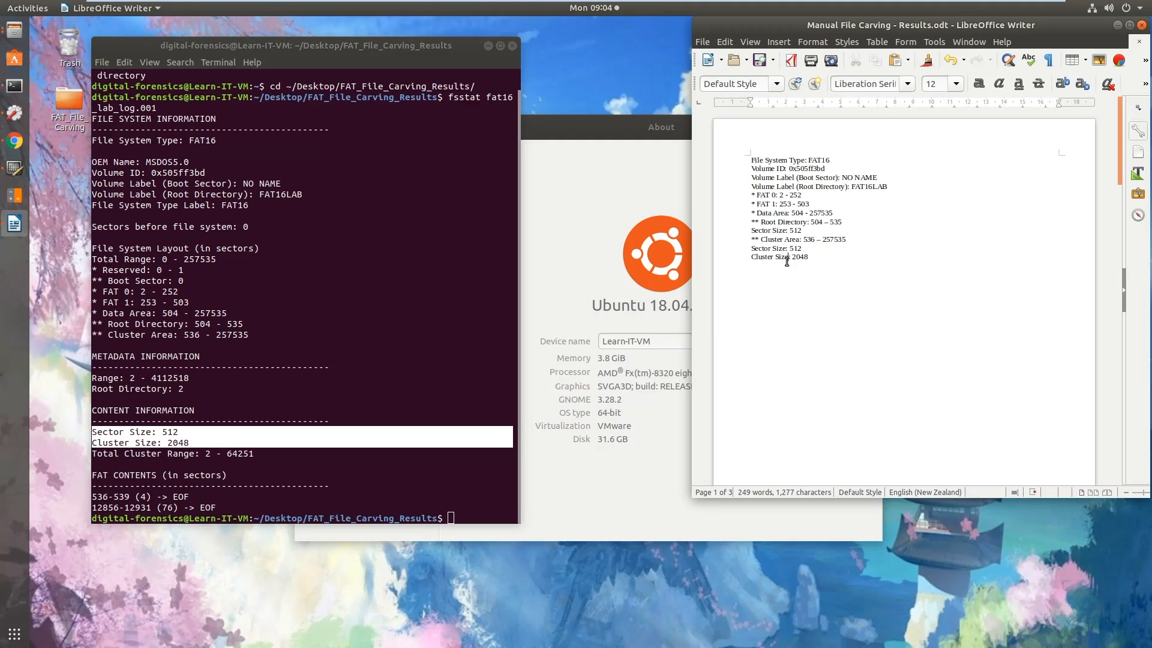
click(613, 295)
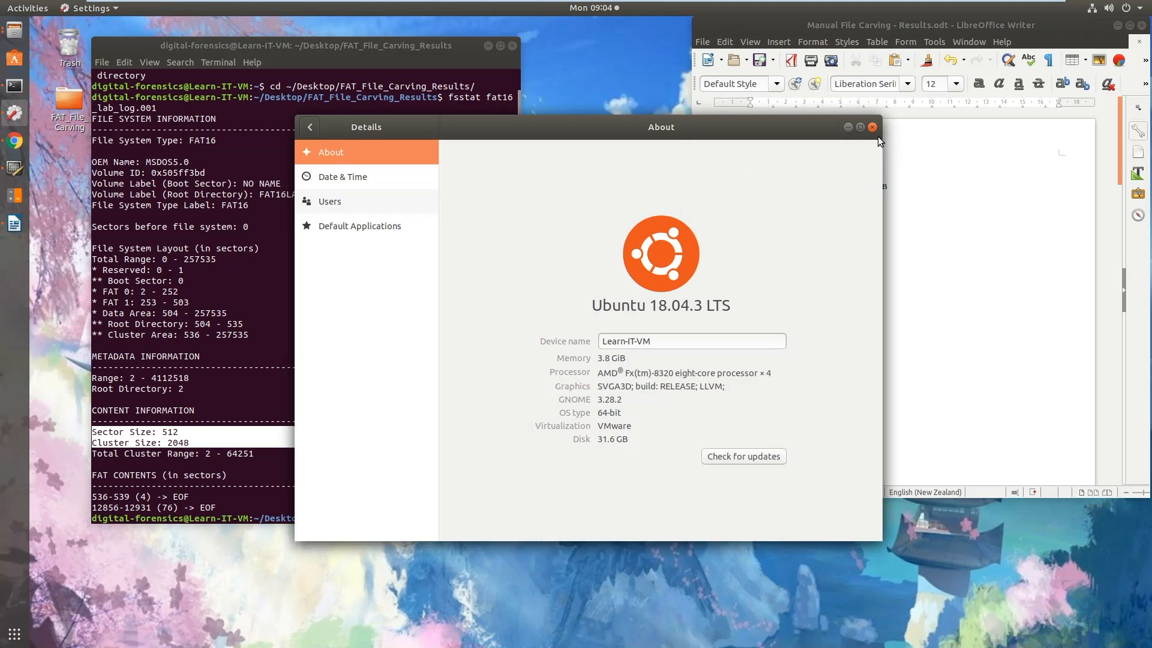
click(873, 128)
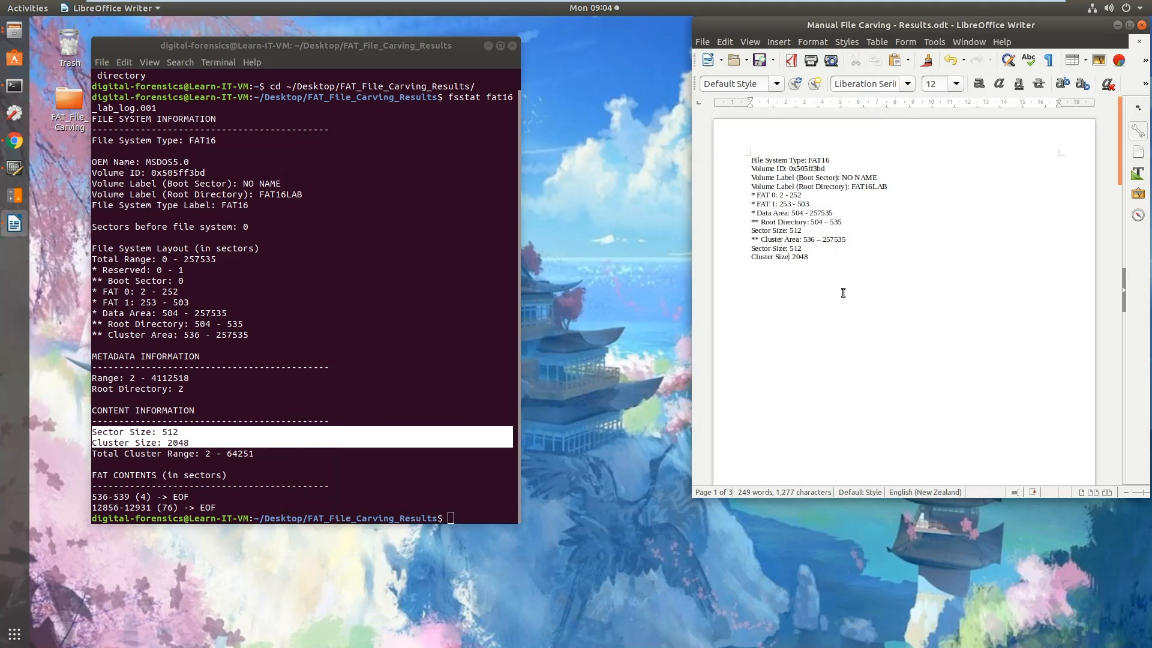
Delete blank lines below the Cluster Size line to bring the formulas up in the results document
click(835, 316)
key(Delete)
key(Delete)
key(Delete)
key(Delete)
key(Delete)
key(Delete)
key(Delete)
key(Delete)
key(Delete)
key(Delete)
key(Delete)
key(Delete)
key(Delete)
key(Delete)
key(Delete)
key(Delete)
key(Delete)
key(Delete)
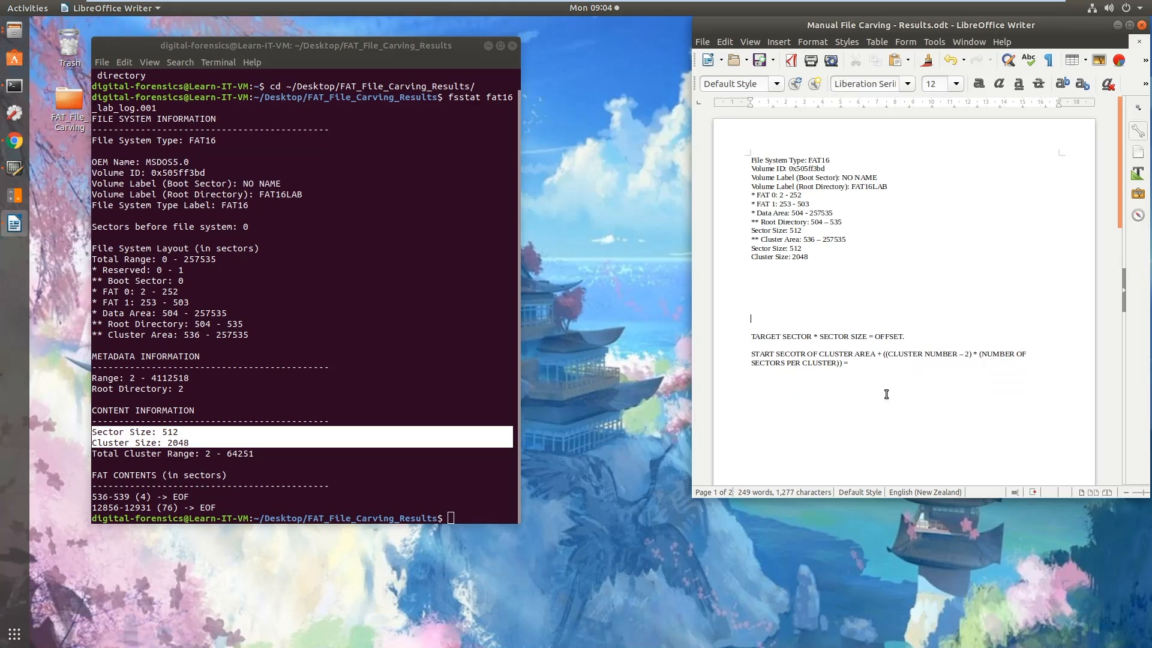
Review the target sector offset formula and the cluster-area start sector formula by highlighting each of them
drag(906, 336, 747, 336)
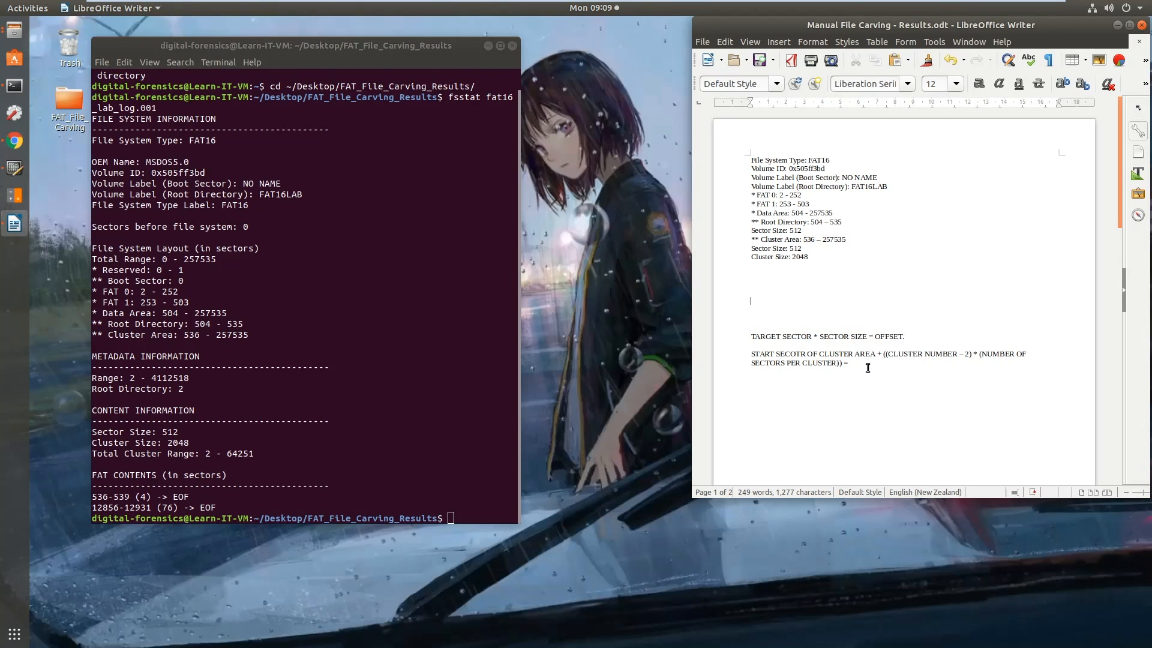
drag(864, 370, 746, 354)
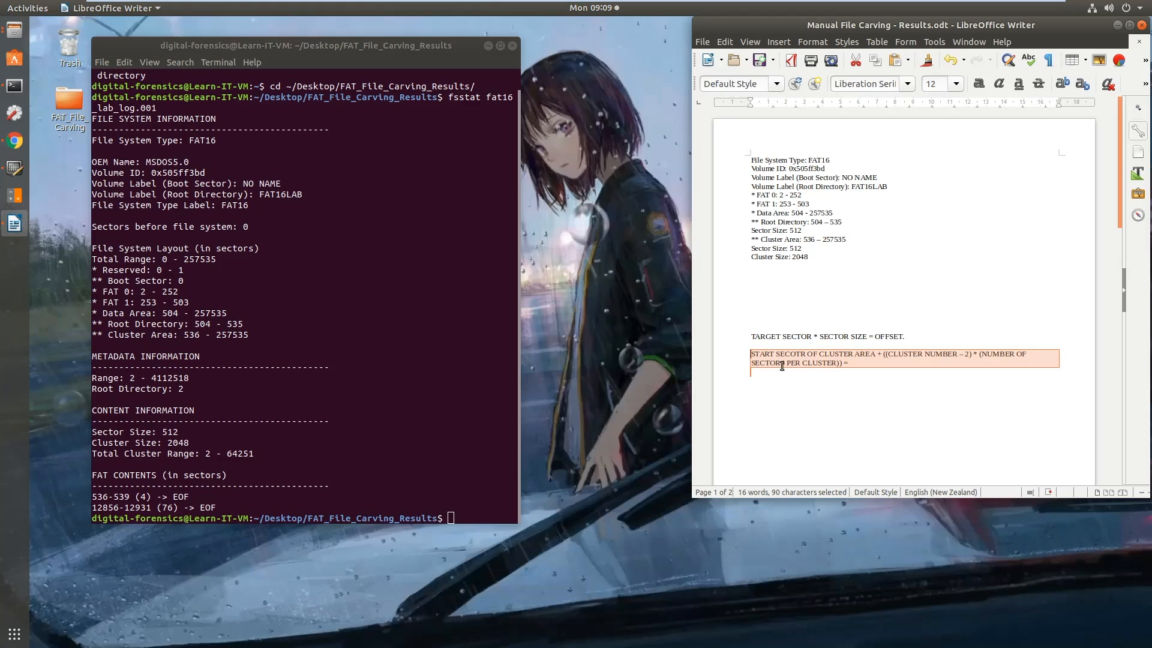
drag(749, 337, 812, 337)
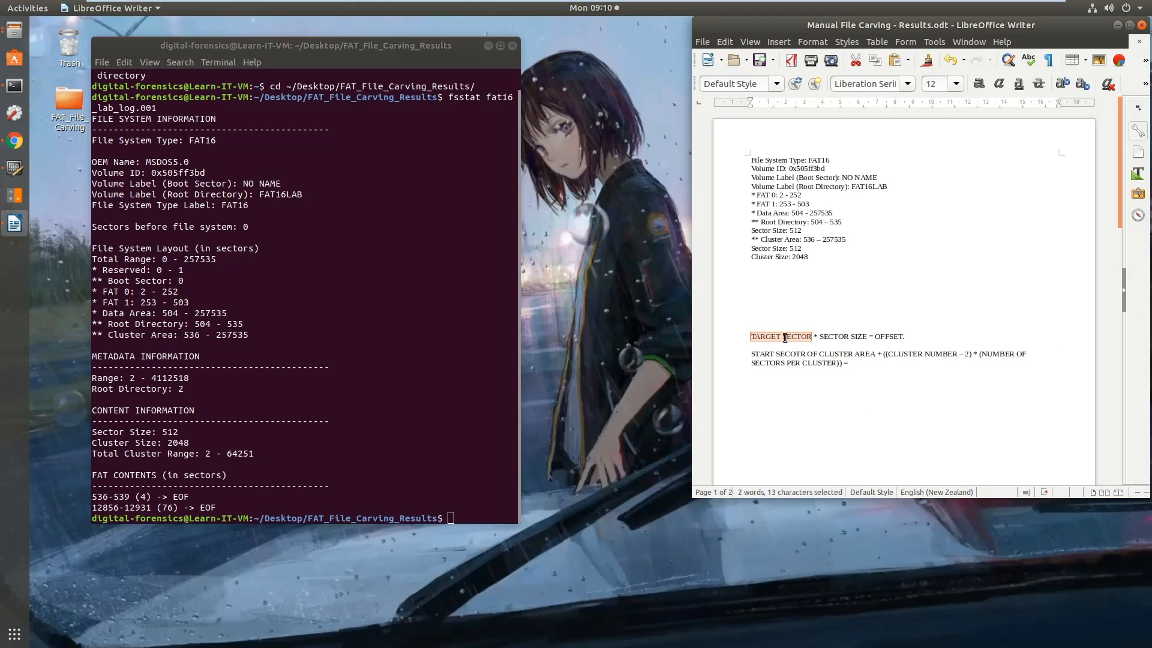
drag(925, 382, 751, 340)
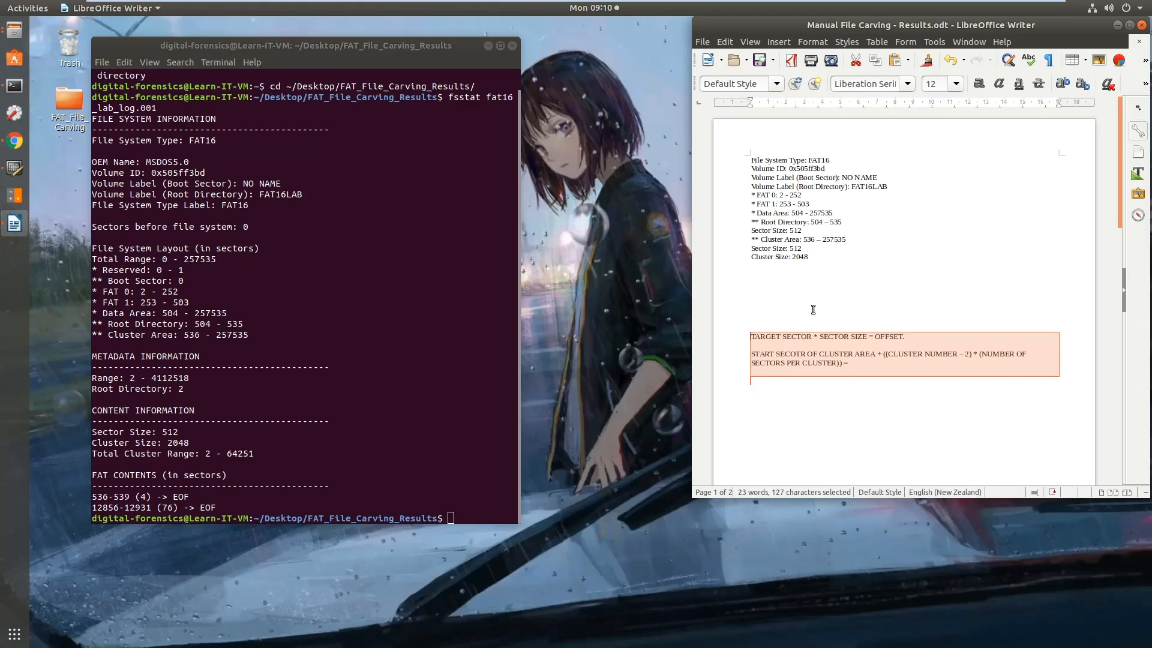
click(762, 297)
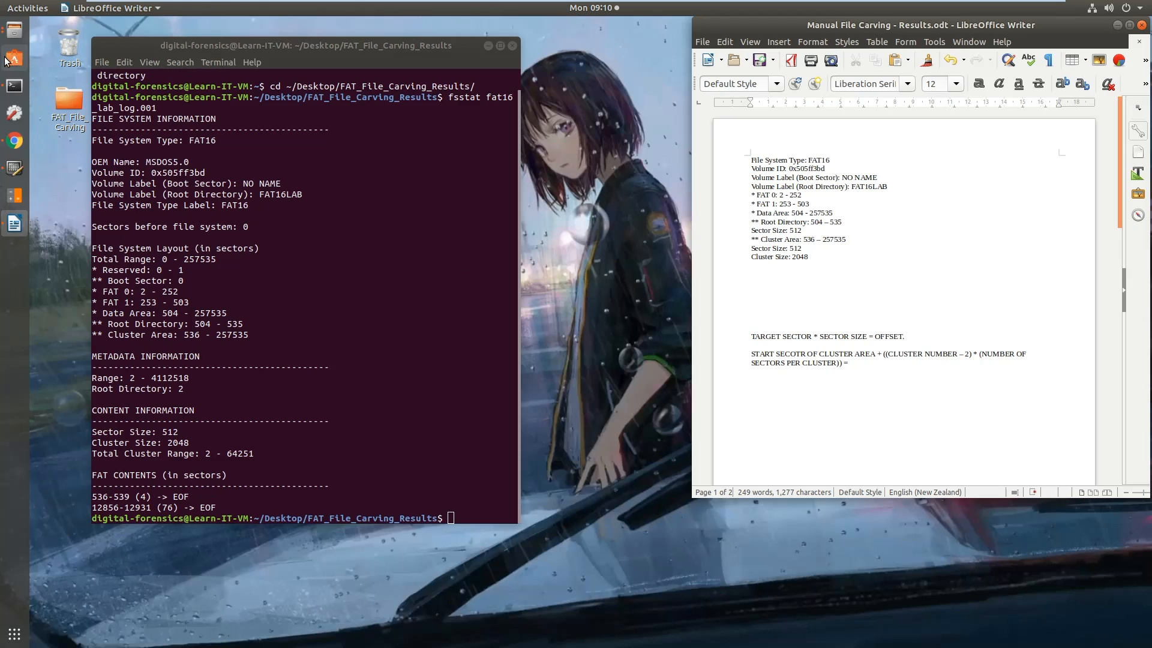
Bring up the Helpful Images folder, examine the FAT Logical Layout diagram, and return to the results document
click(14, 29)
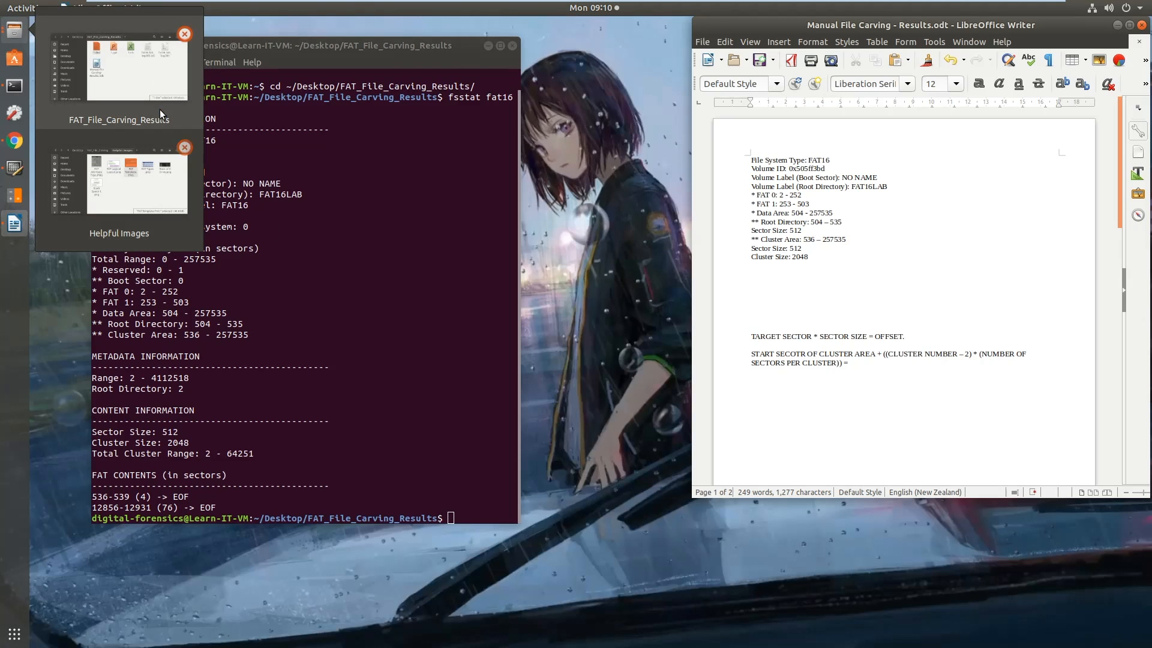
click(162, 204)
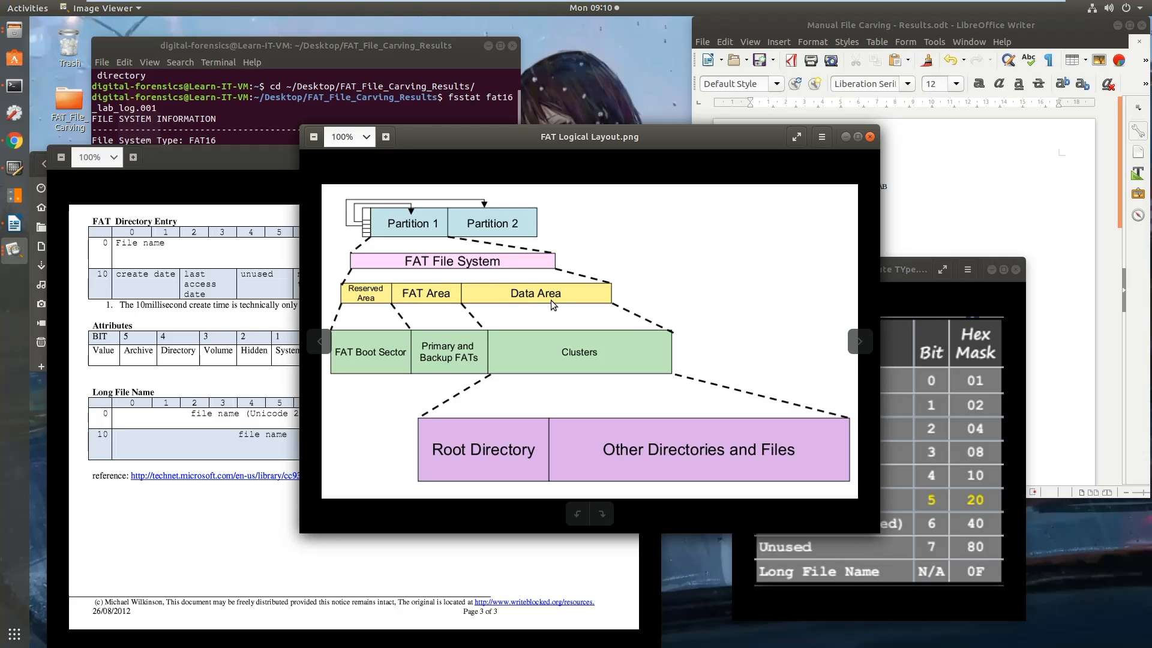
click(953, 240)
click(671, 140)
click(952, 220)
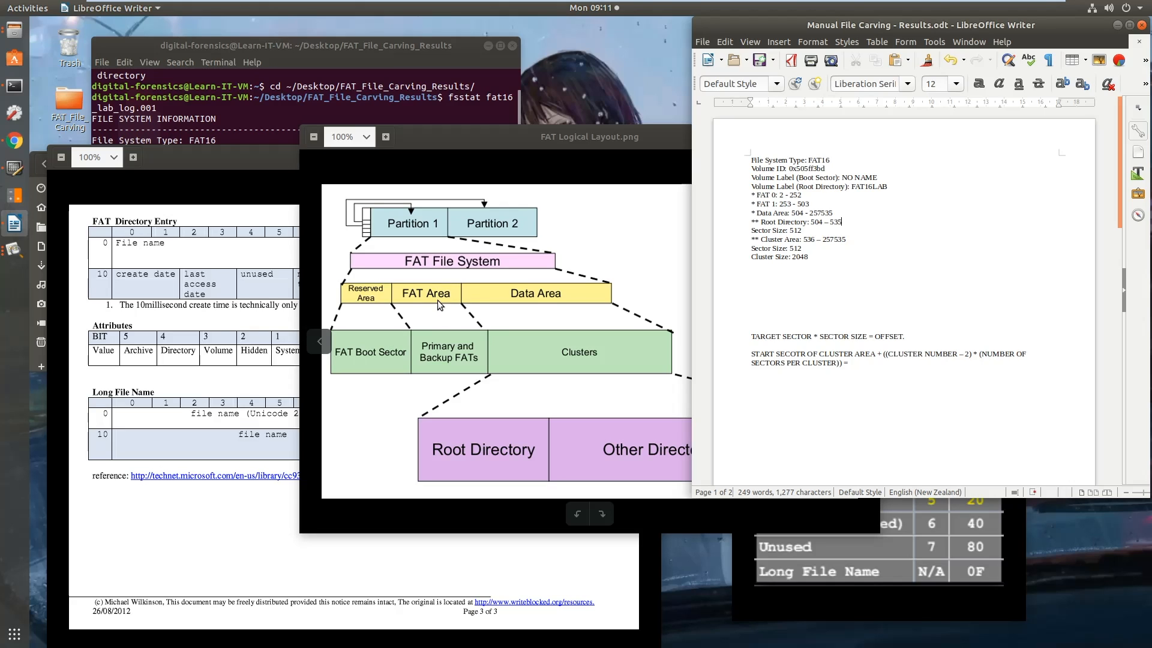
Compare the cluster and target sector formulas in the document with the Data Area in the FAT layout diagram
drag(752, 354, 860, 367)
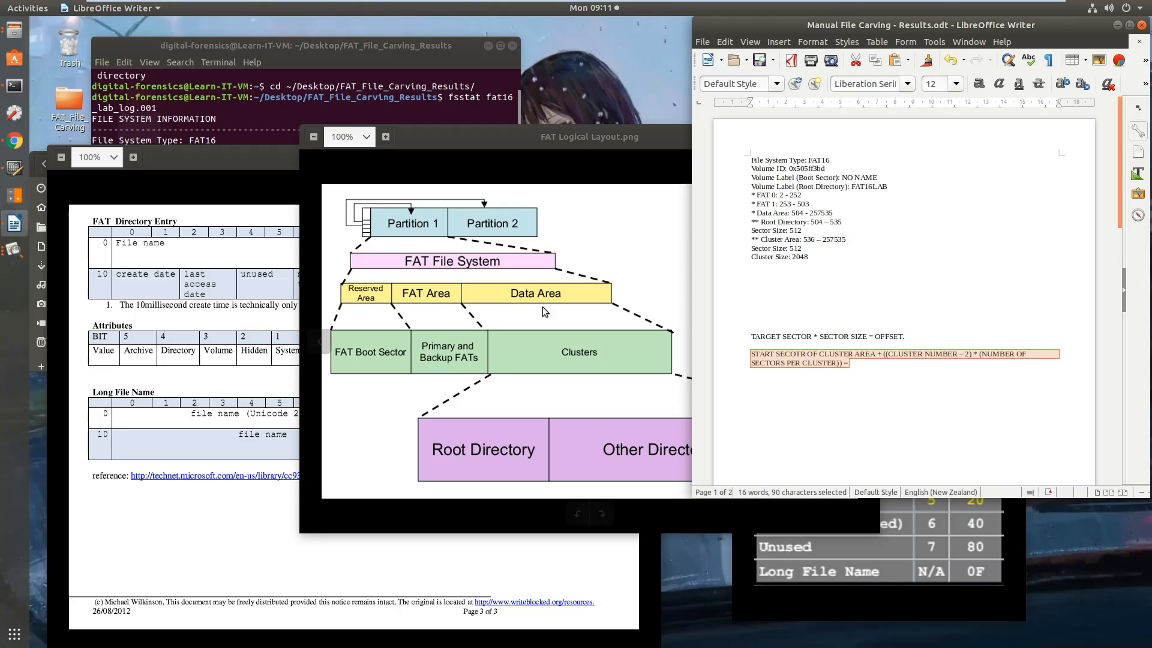
drag(754, 337, 811, 337)
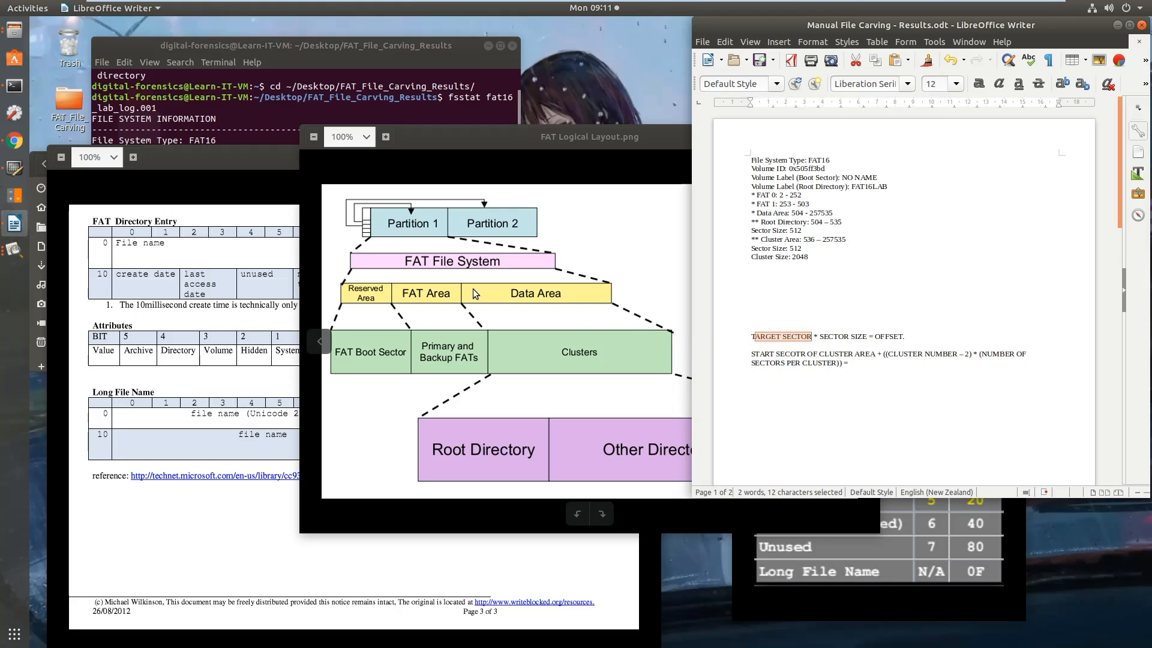
mouse_move(465, 285)
mouse_down()
mouse_move(500, 289)
mouse_move(485, 286)
mouse_up()
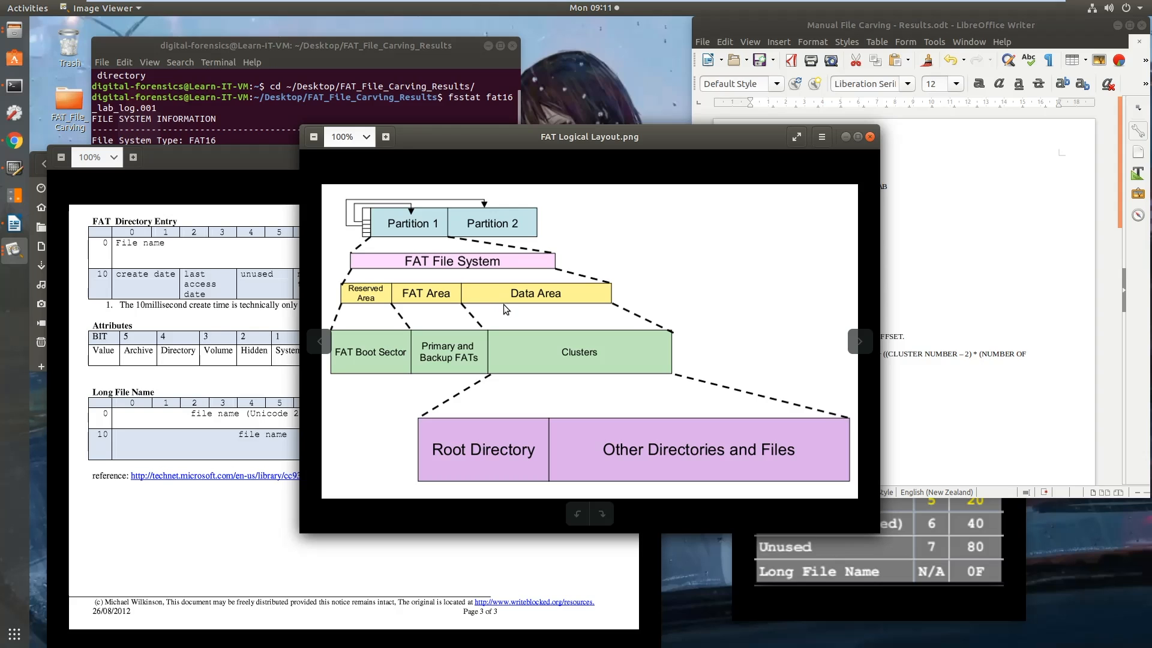
click(923, 345)
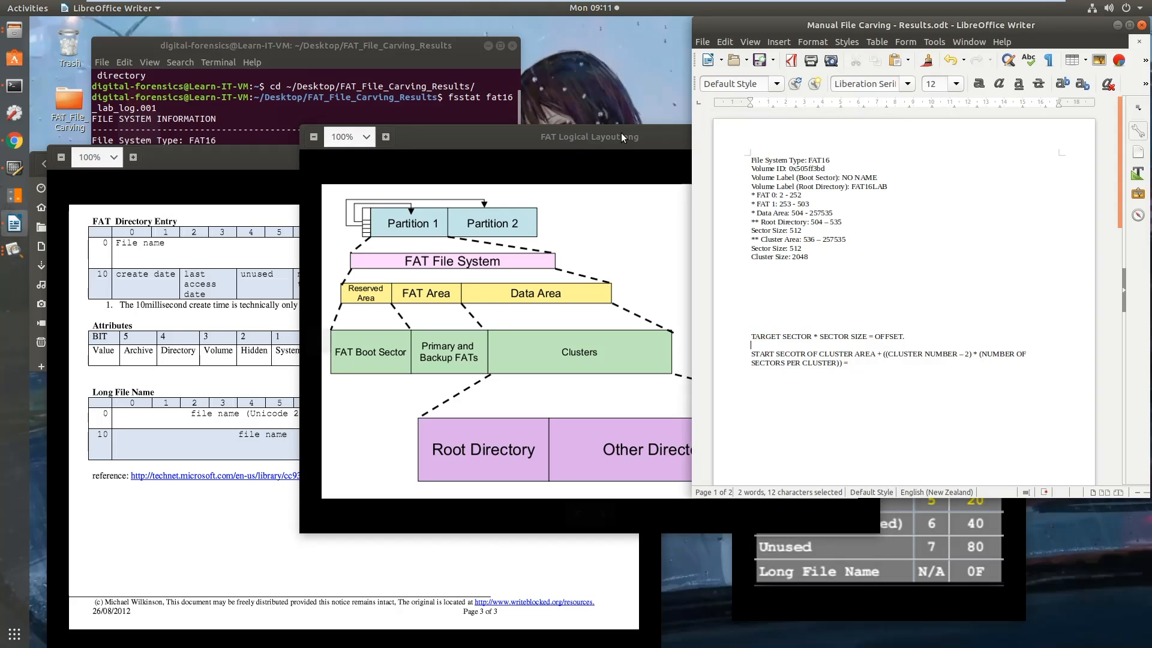
Examine the FAT Template directory entry layout and the FAT attribute type table, and return to the logical layout diagram
click(198, 454)
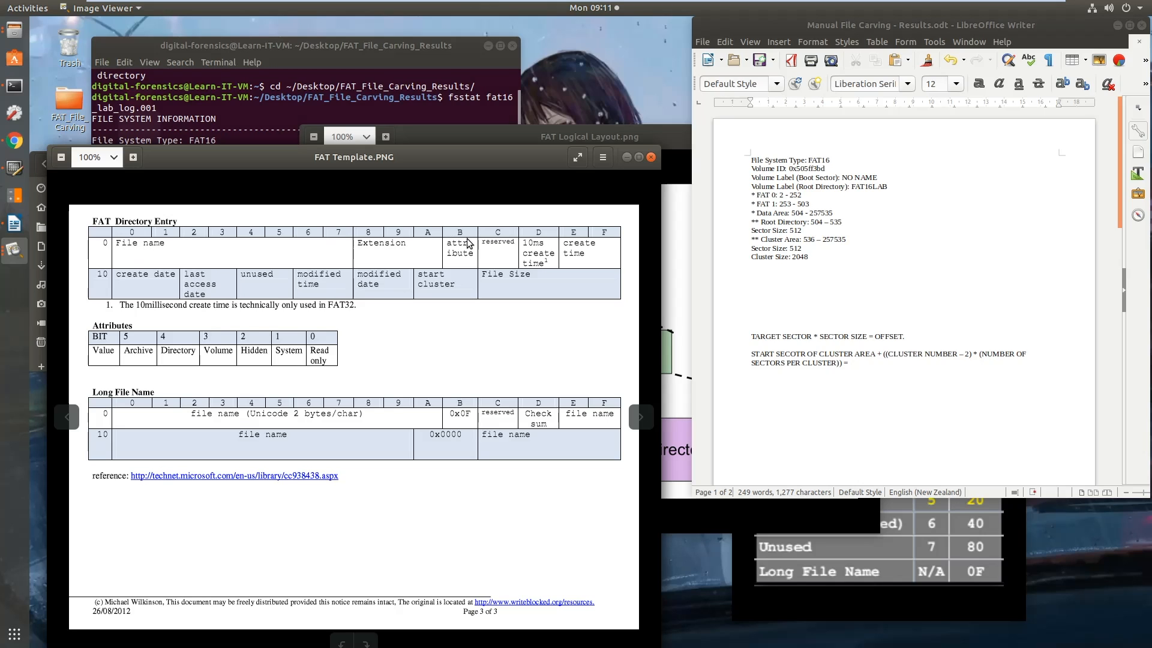
click(861, 566)
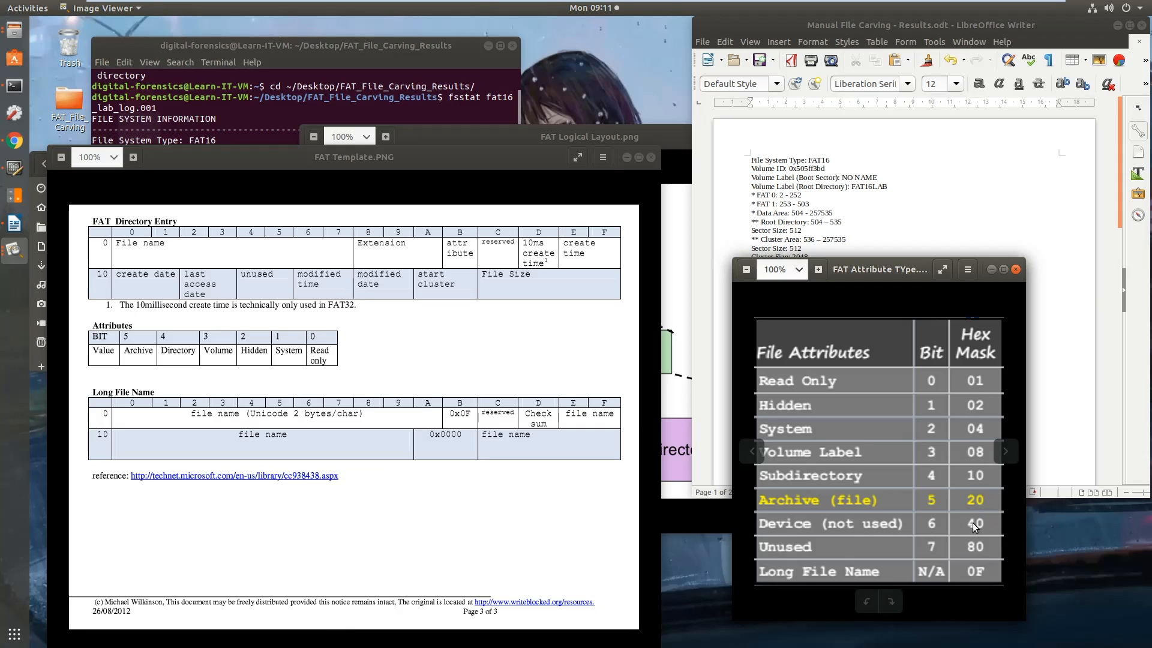
click(658, 138)
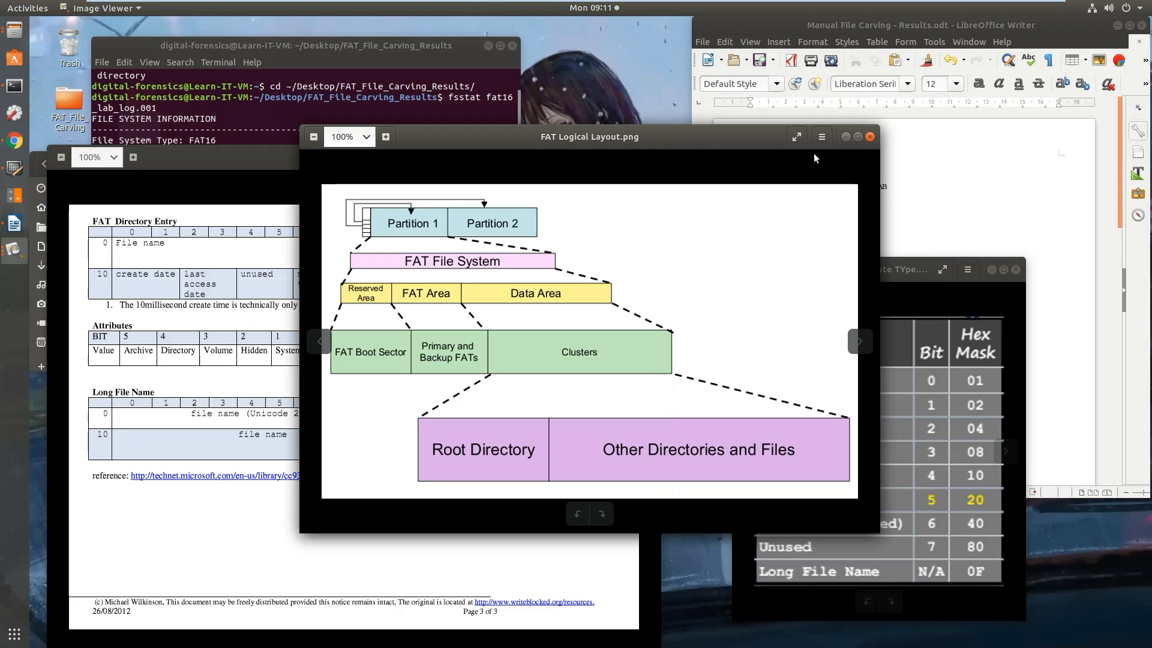
Minimise the three reference images, the Helpful Images folder and the terminal window
click(844, 138)
click(626, 158)
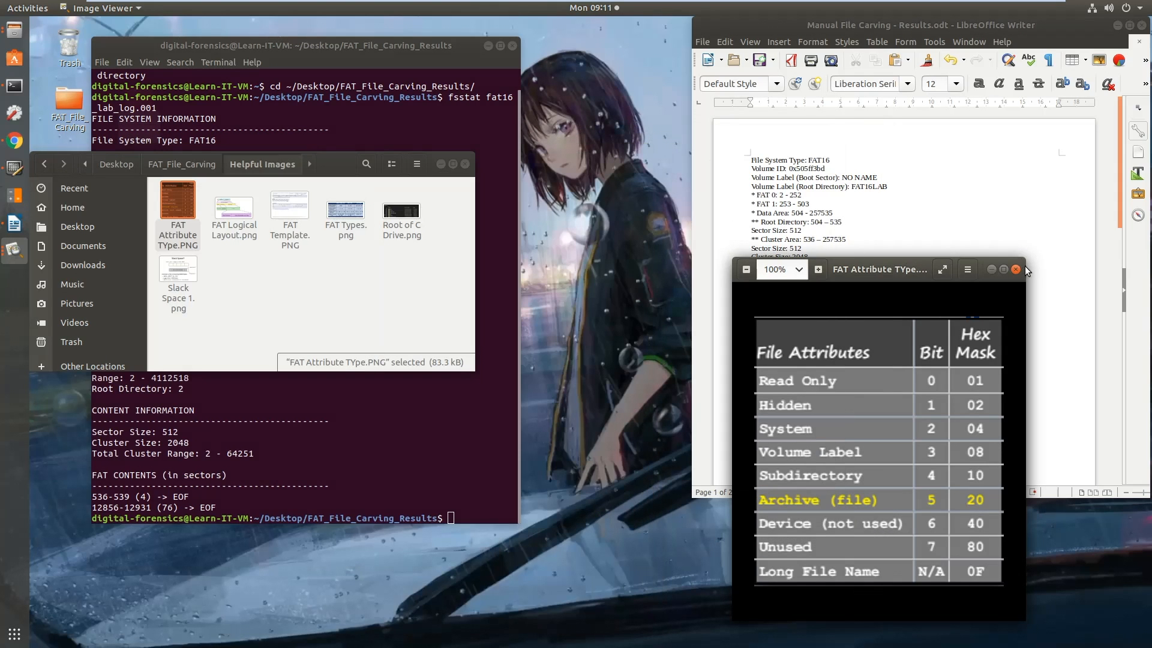
click(991, 270)
click(440, 164)
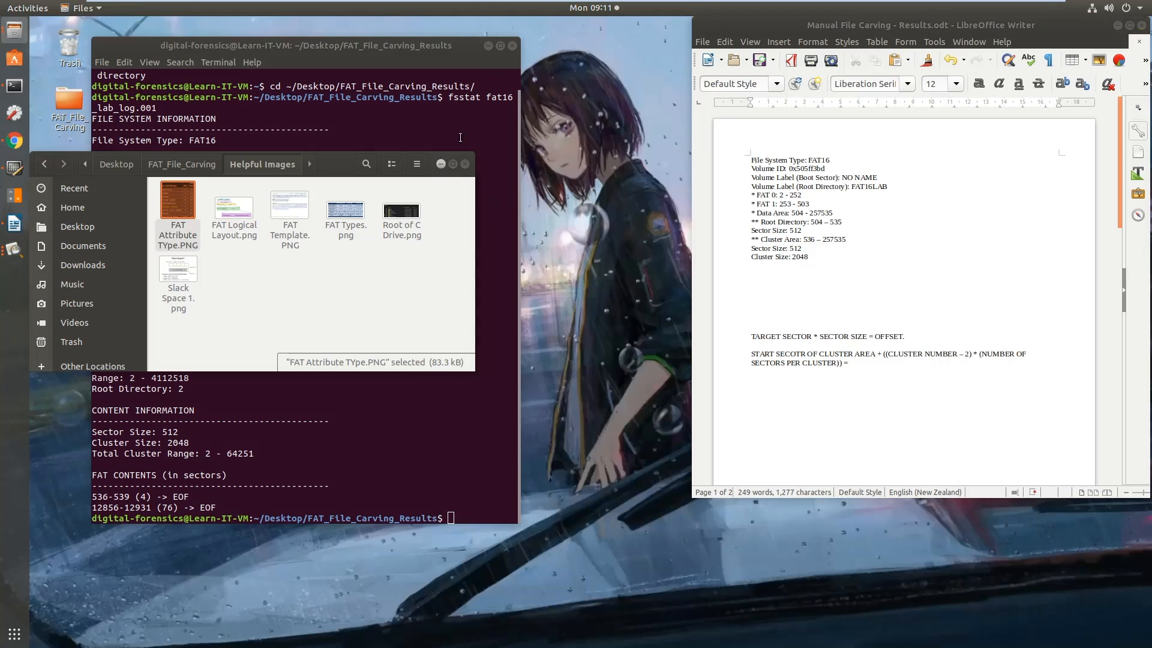
click(489, 46)
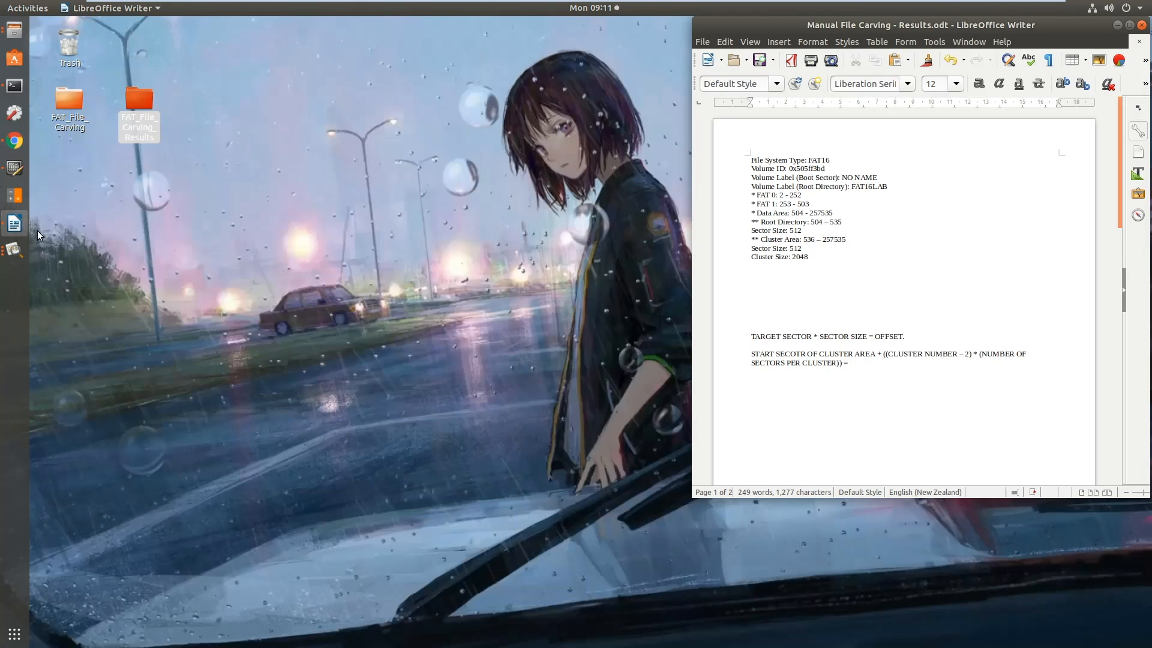
Bring up fat16_lab_log.001 in the Bless hex editor and move its window clear of the desktop folders
click(14, 168)
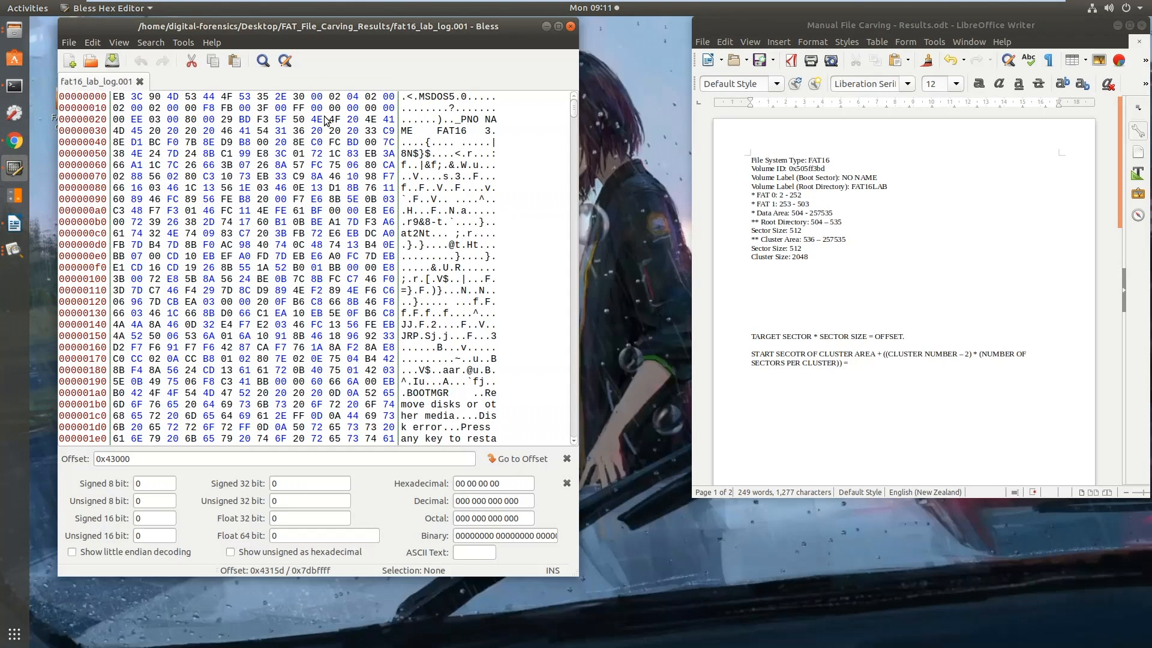
scroll(306, 137, down, 7)
scroll(306, 137, up, 7)
drag(300, 31, 385, 103)
drag(474, 104, 515, 185)
Show the FAT_File_Carving_Results folder below the other file window, and go back from Helpful Images to the FAT_File_Carving folder
double_click(142, 103)
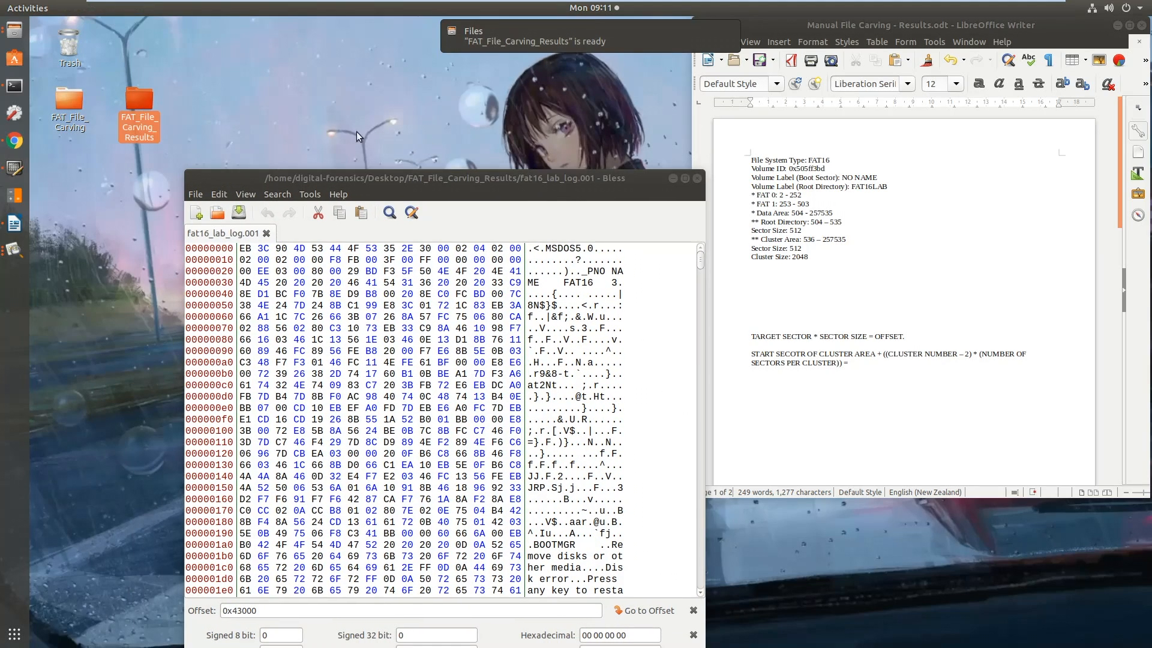
click(15, 29)
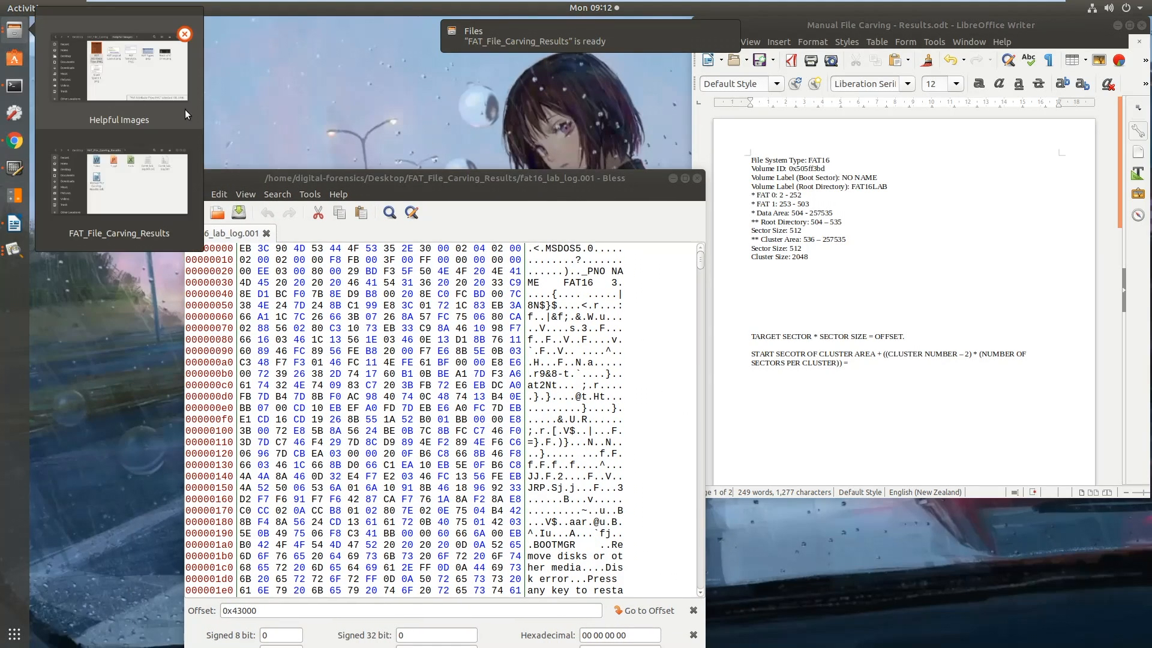
click(119, 180)
drag(518, 180, 330, 379)
click(248, 215)
key(alt+Left)
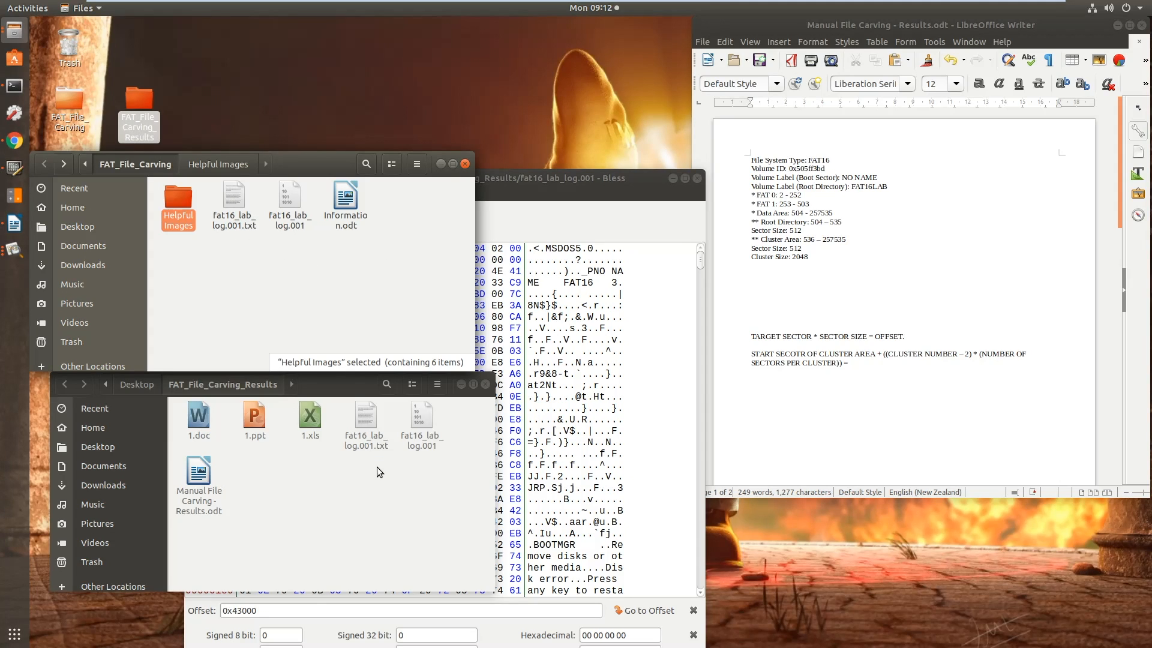
Close both folder windows and move the hex editor beside the results document
click(464, 163)
click(486, 384)
drag(505, 185, 351, 31)
Add the heading "Navigation:" directly above the target sector formula in the results document
click(836, 312)
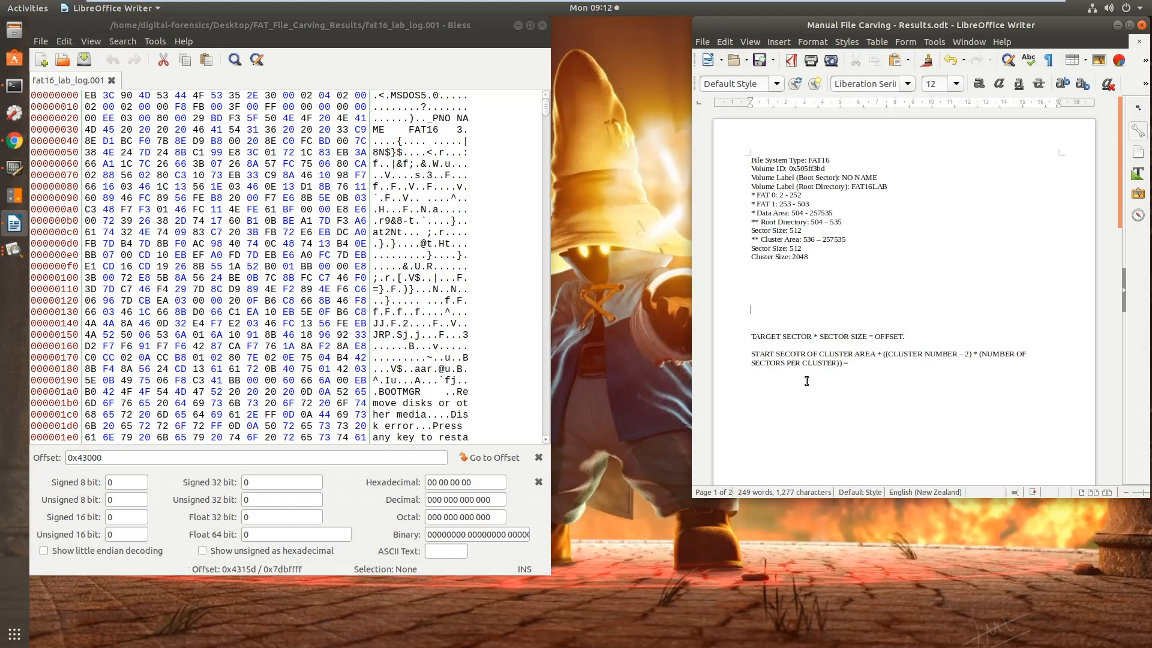
drag(925, 336, 752, 338)
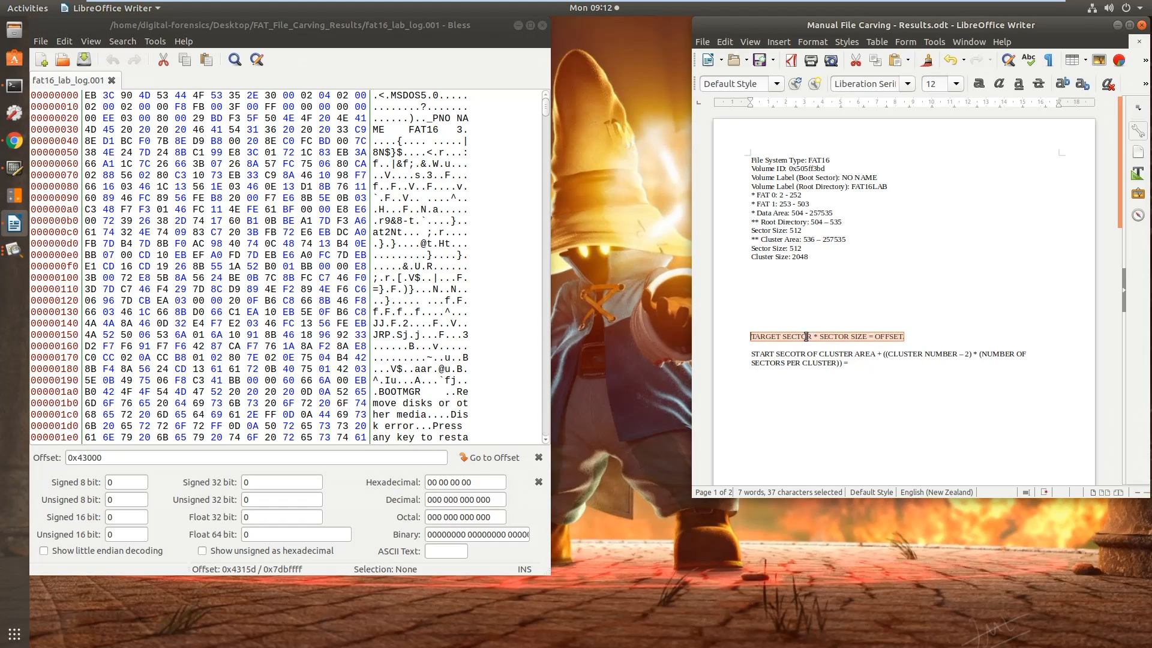
click(759, 328)
text(N)
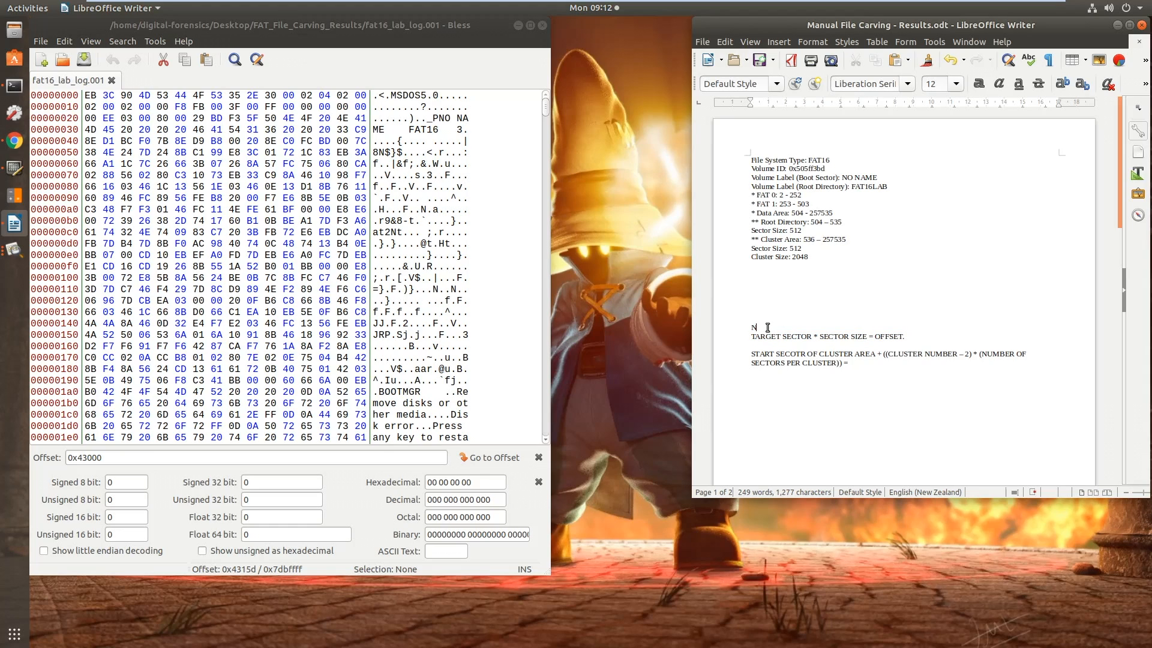
text(avigation:)
Add the heading "Deconstruction attributes which later can be used for navigation:" above the cluster area formula, keeping a blank line before it
click(759, 348)
key(Return)
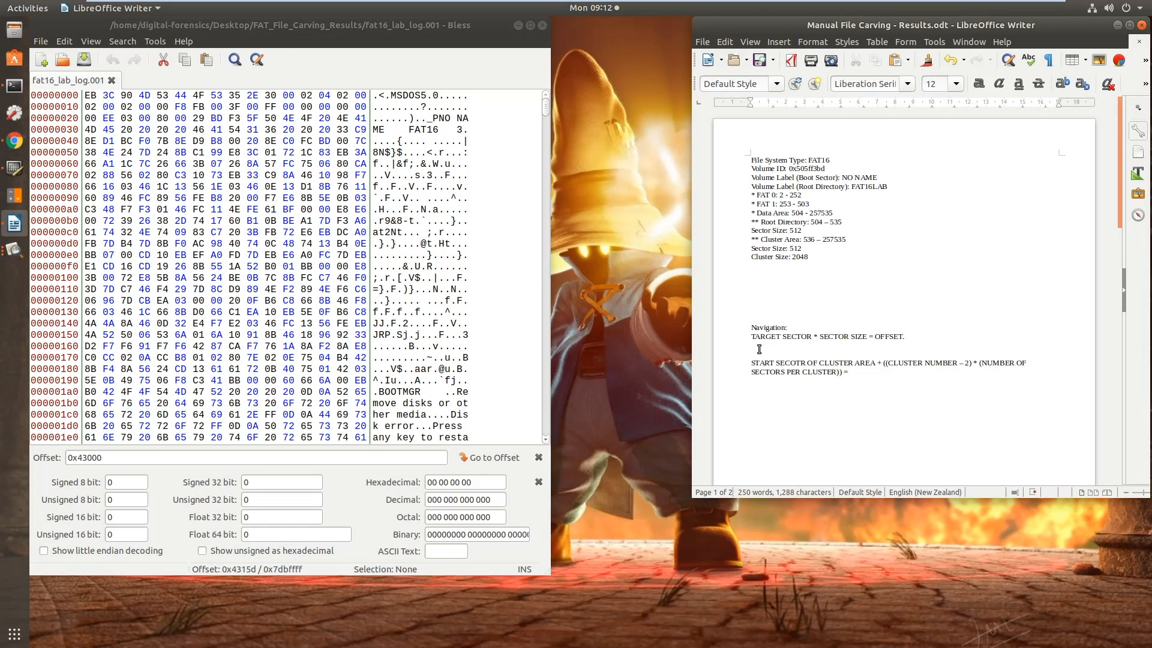
text(Deconstruction attributes which)
text( la)
text(.)
Write the root directory offset calculation "504 * 512 =" in the blank area above the Navigation heading
click(754, 295)
drag(802, 213, 790, 213)
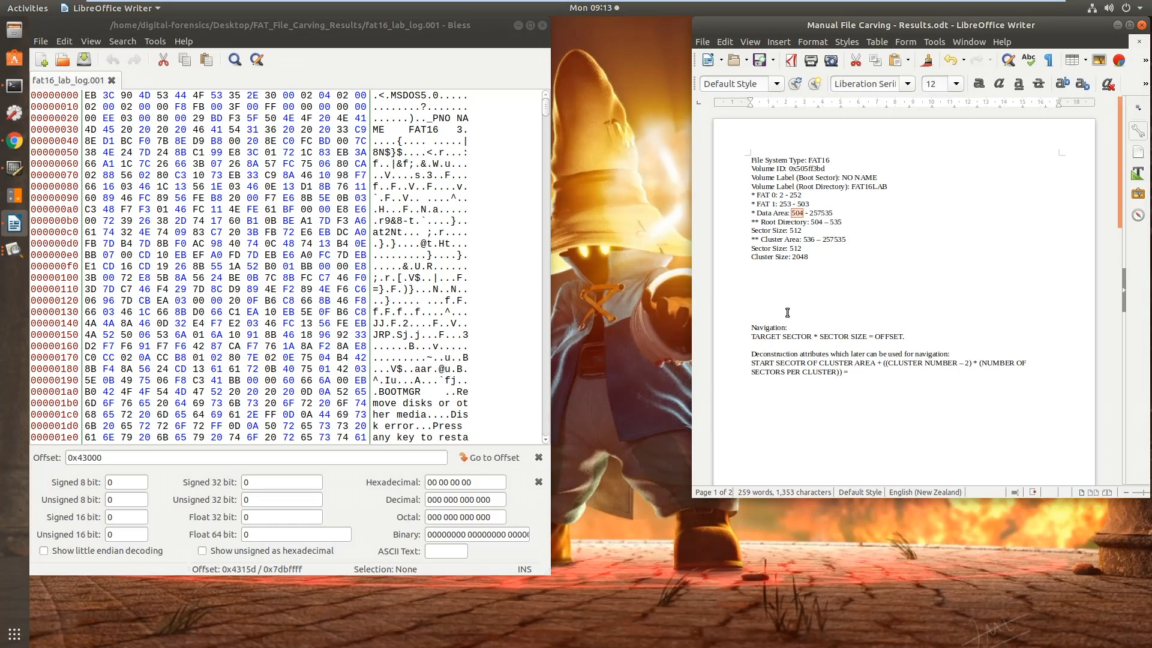
click(778, 303)
text(504 * 512 =)
Bring up the calculator, switch it to decimal, move it clear and calculate 504*512
click(8, 165)
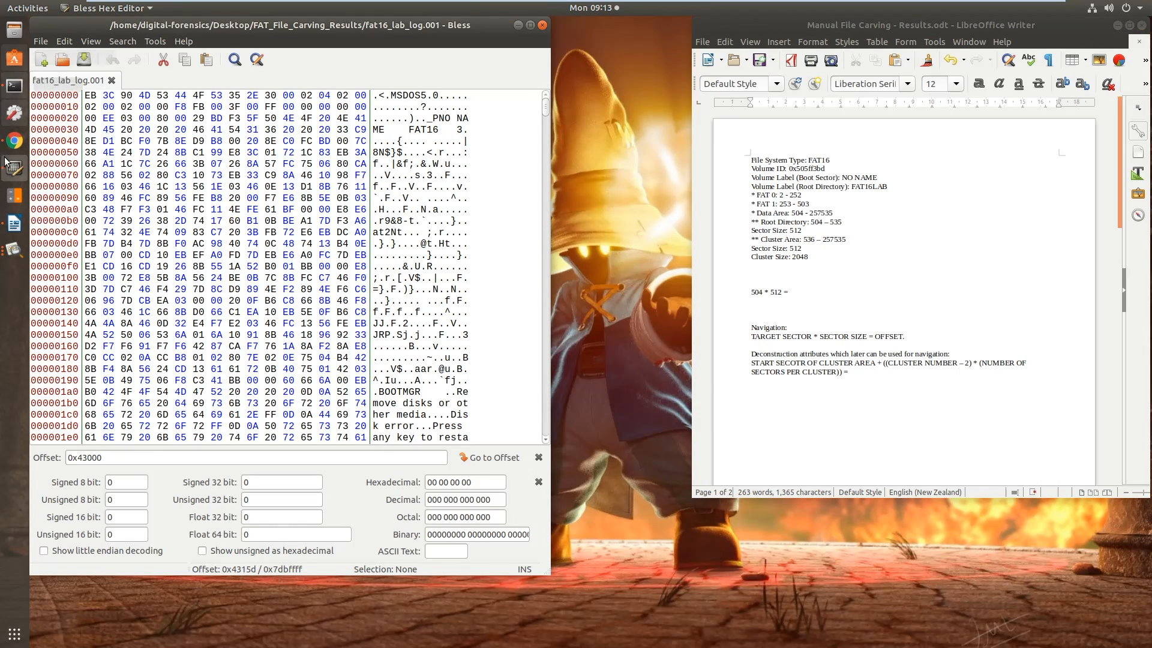
click(13, 195)
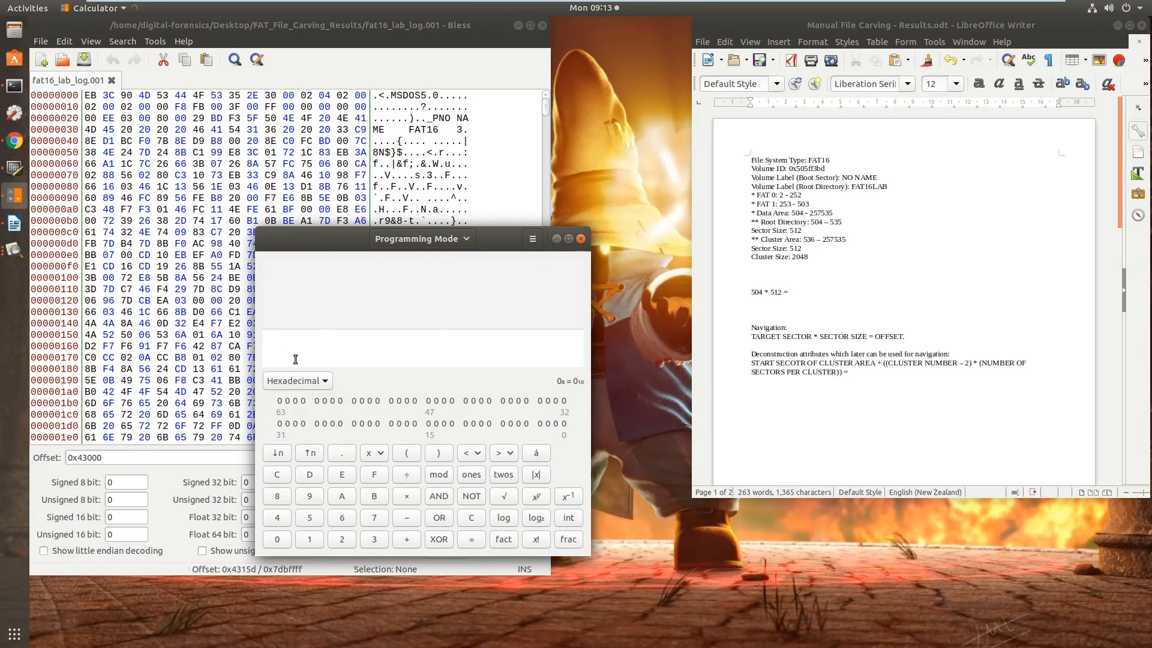
click(301, 381)
click(292, 370)
drag(493, 238, 628, 268)
text(504*512)
key(Return)
Complete the calculation line in the results document with 258048 and its hexadecimal equivalent, 0x3F000
click(808, 297)
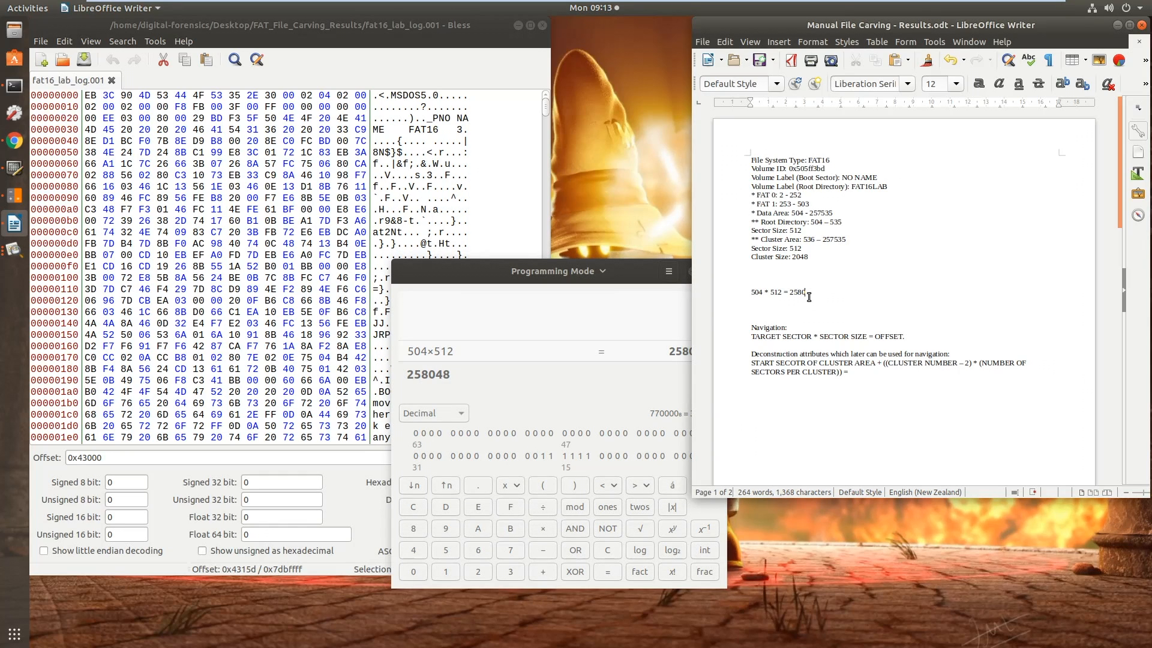
key(Return)
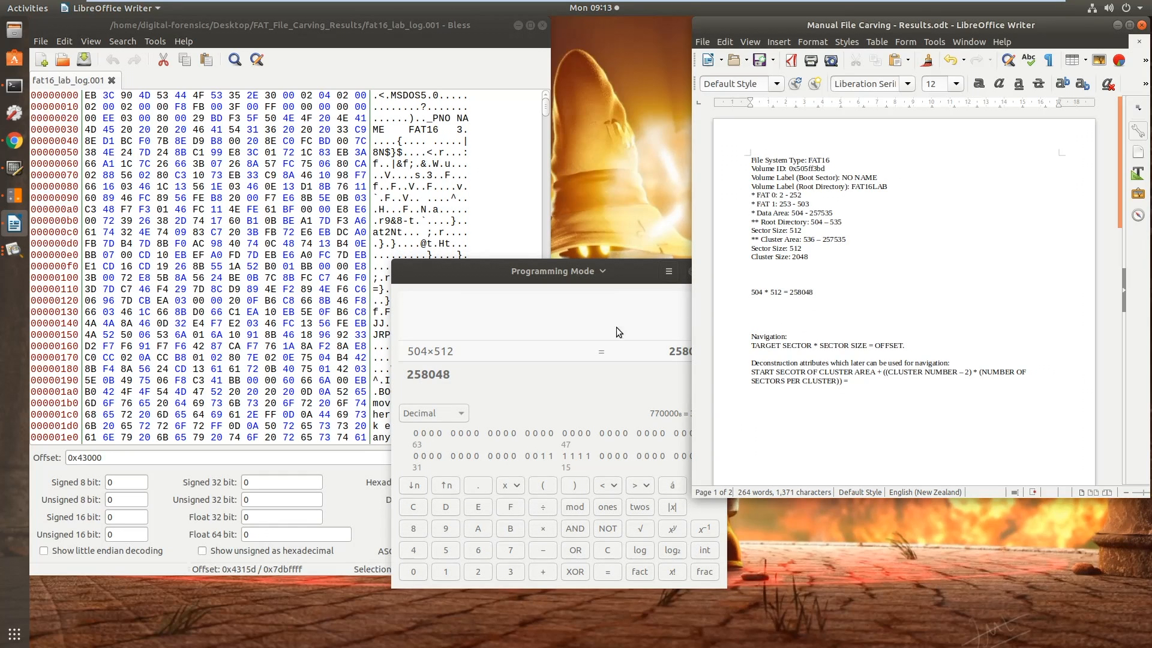
drag(634, 272, 597, 313)
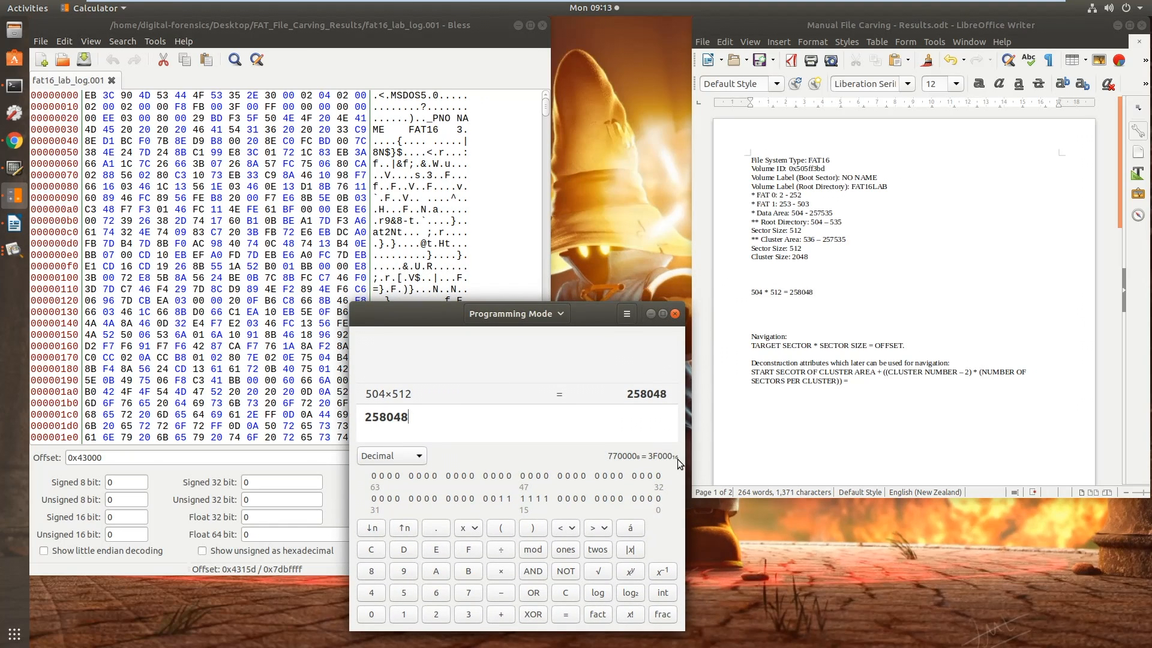
click(769, 301)
click(840, 295)
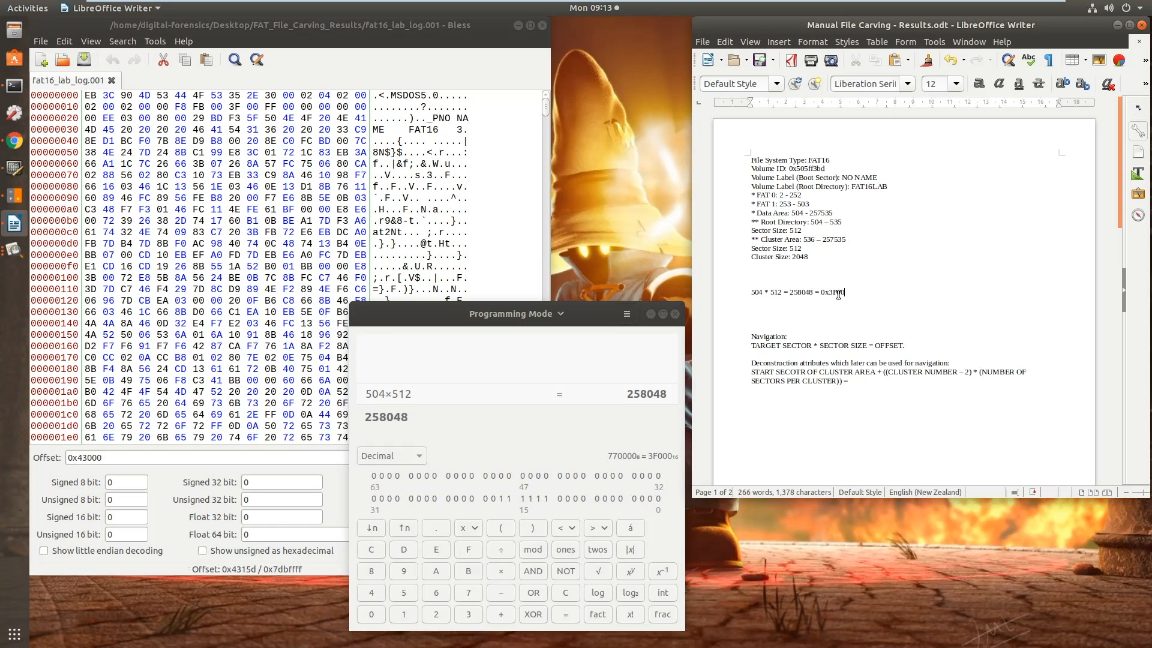
Copy 0x3F000 from the results document into the hex editor's offset field, replacing its contents
double_click(835, 295)
key(ctrl+c)
click(120, 459)
key(ctrl+a)
key(ctrl+v)
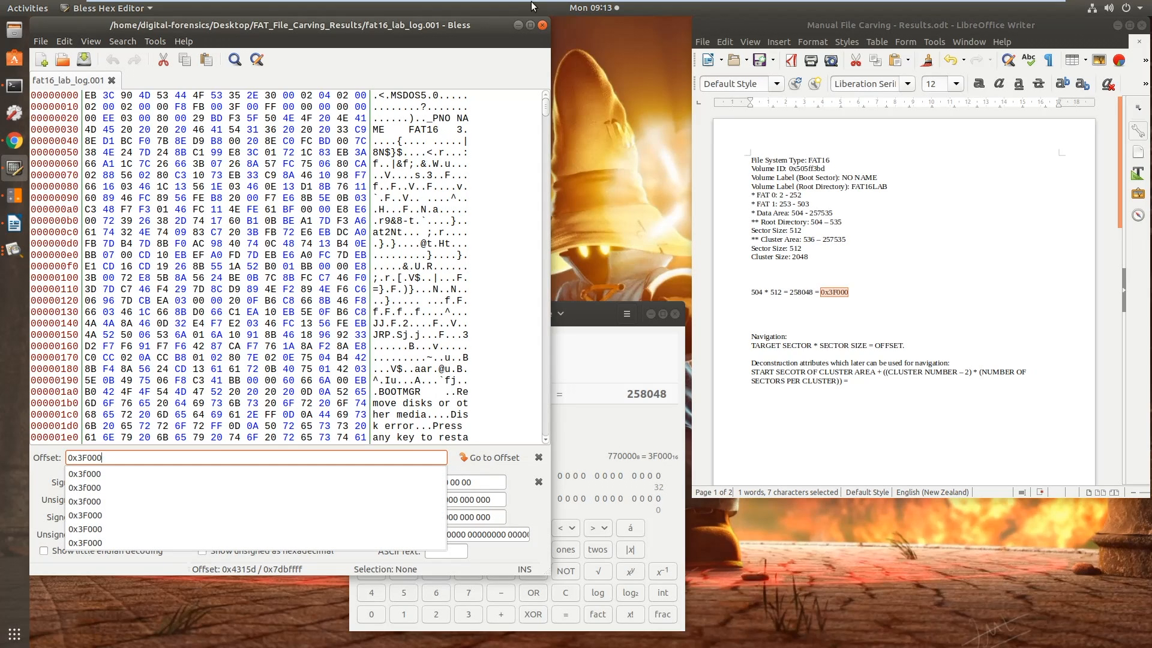
Close and reopen the hex editor's Goto Offset bar and jump to offset 0x3F000
click(406, 71)
click(118, 42)
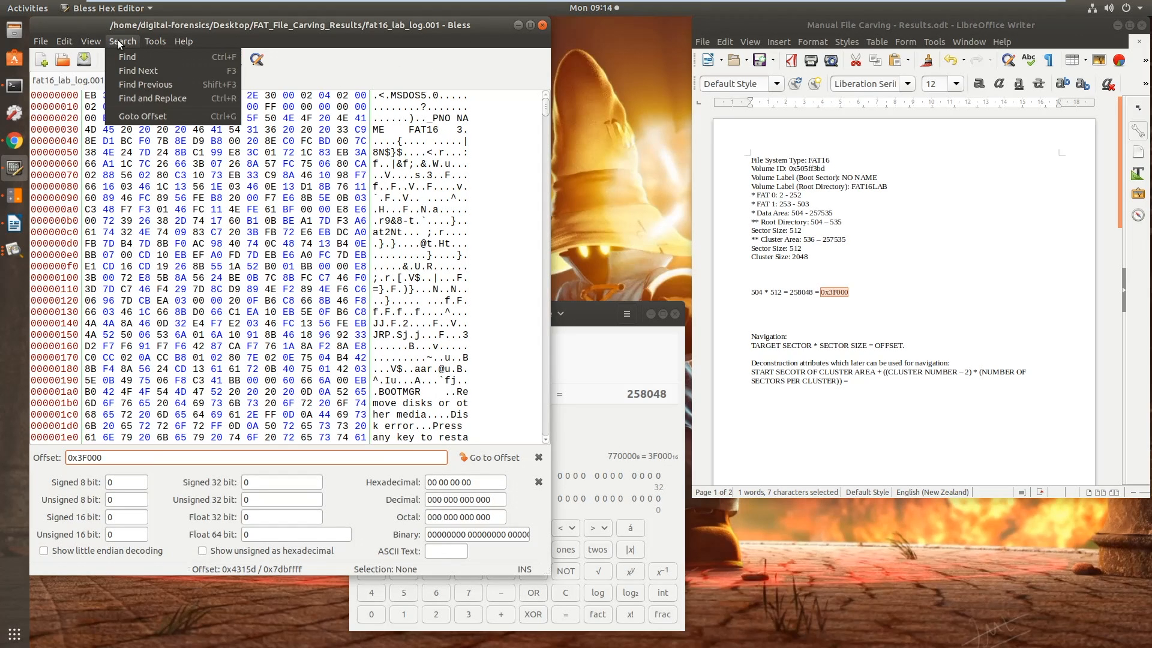
click(138, 117)
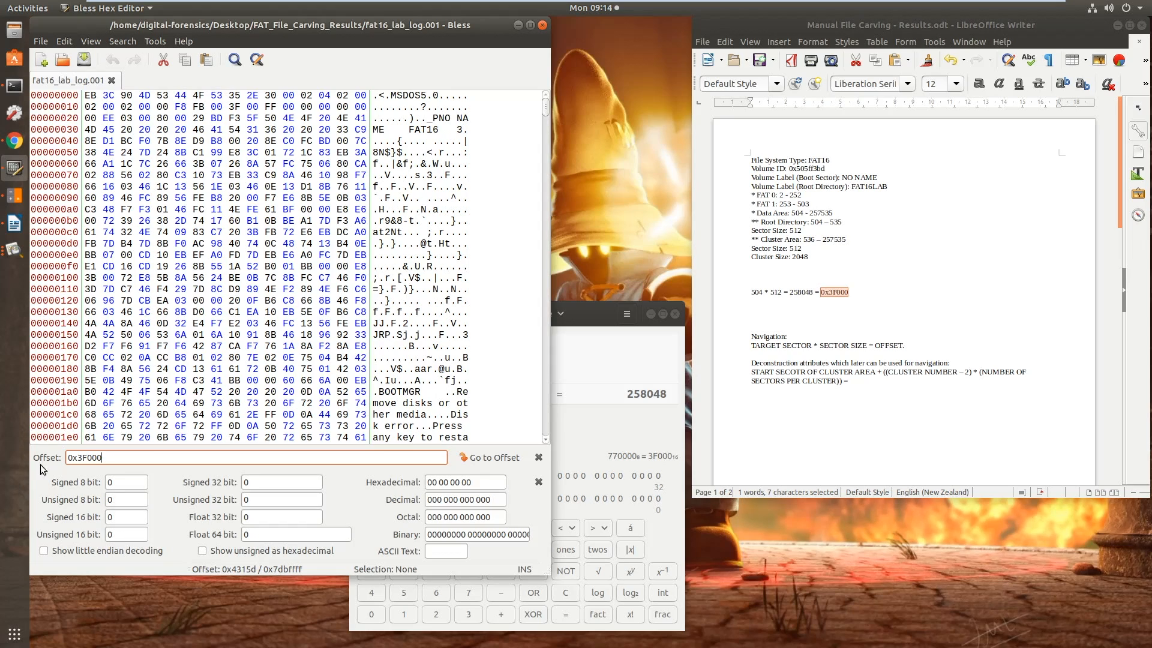
click(538, 457)
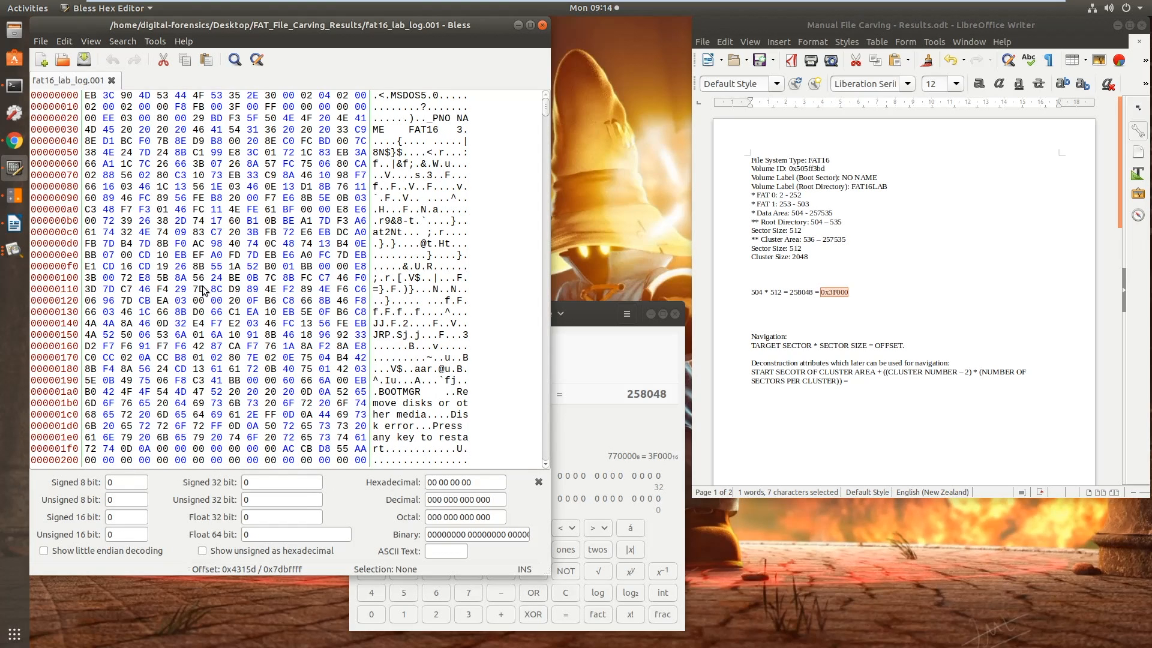
click(123, 41)
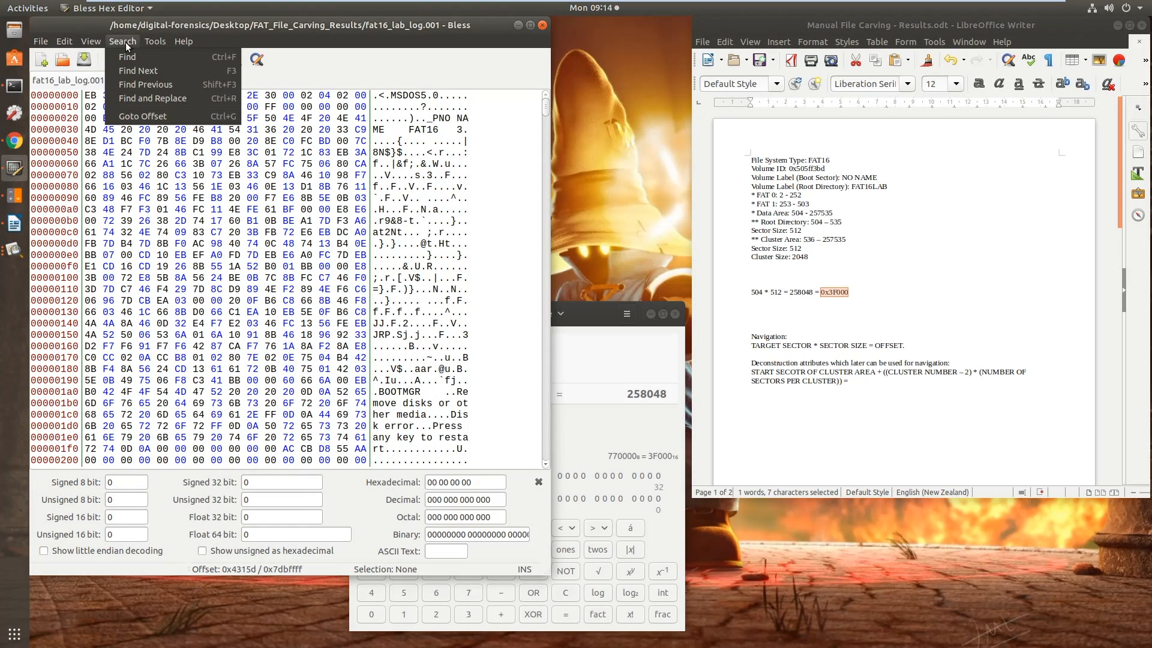
click(142, 116)
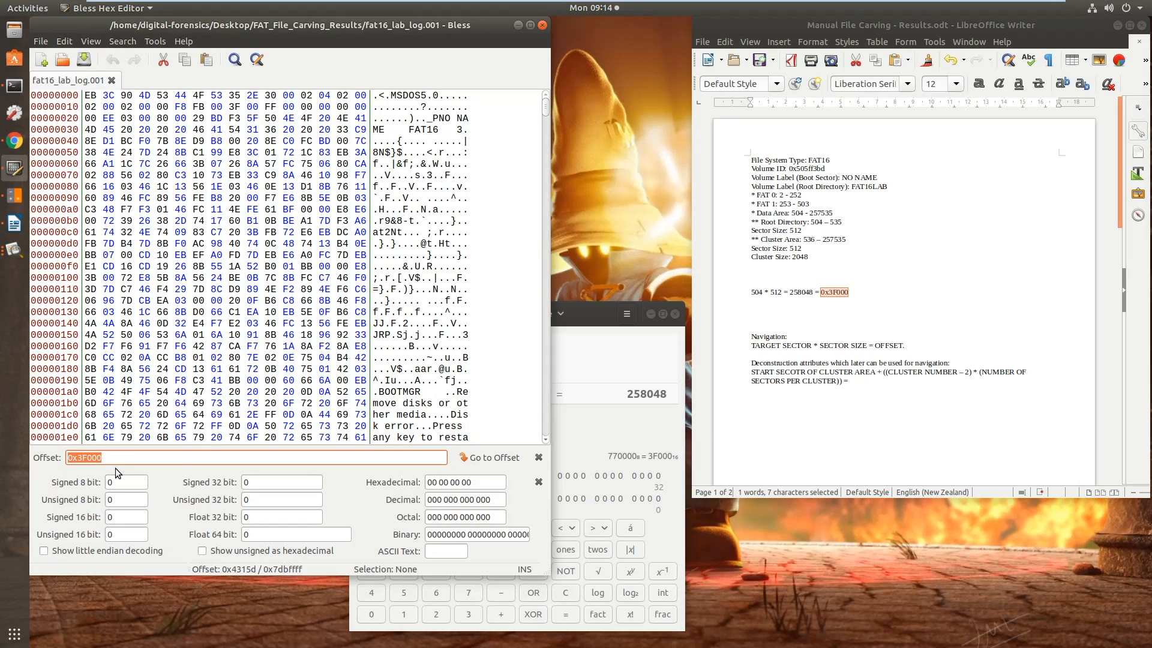
click(482, 457)
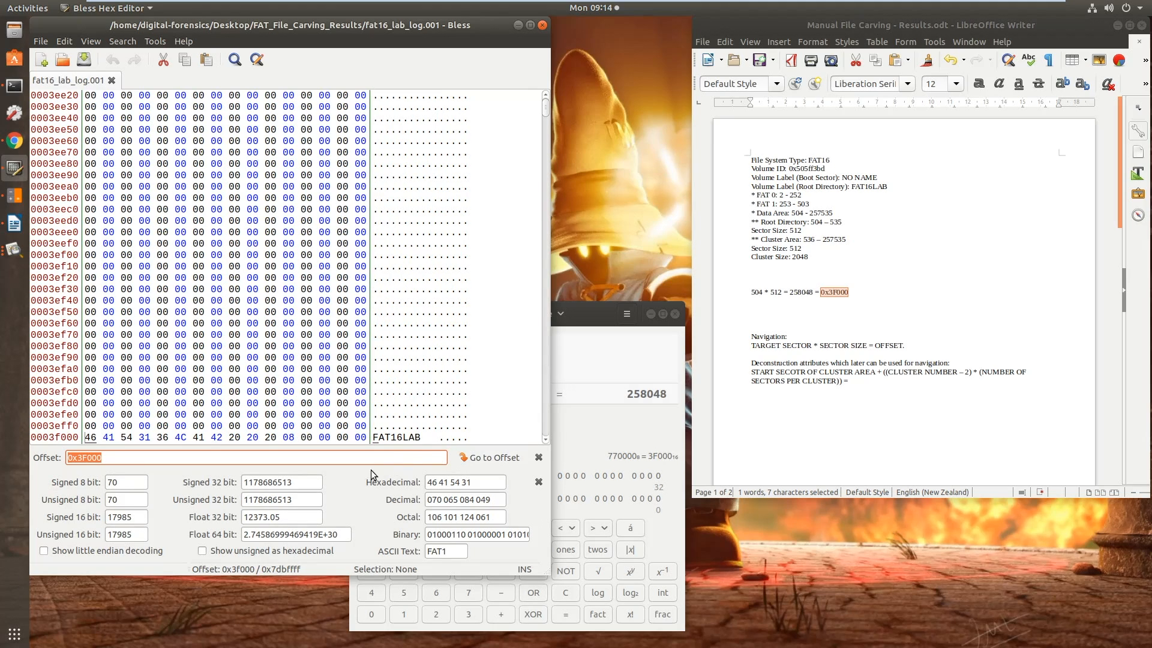
Select the FAT16LAB directory entry, bytes 0x3f000 to 0x3f01f, and return to the results document
scroll(204, 414, down, 4)
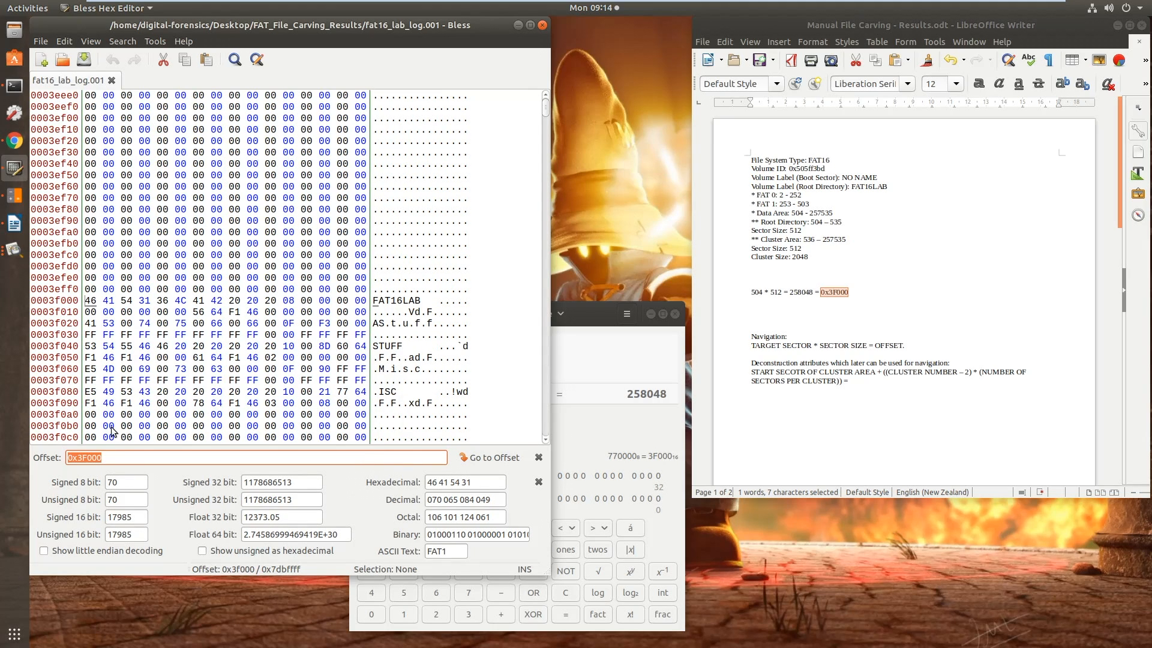
scroll(228, 372, down, 5)
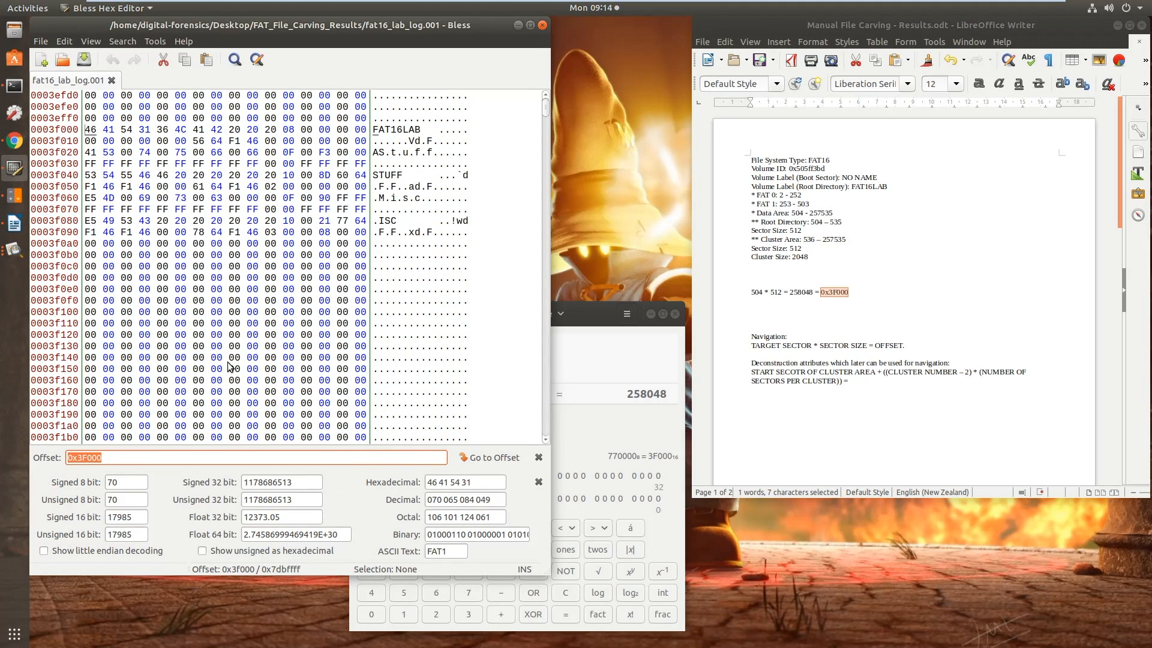
scroll(230, 363, down, 1)
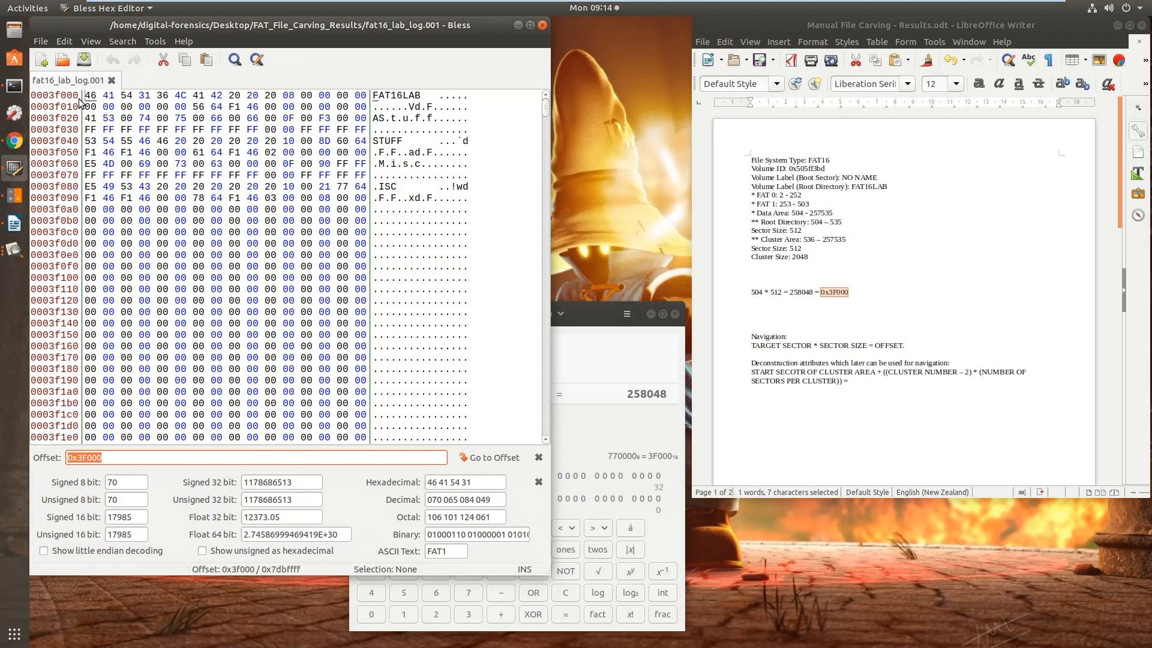
drag(87, 96, 367, 111)
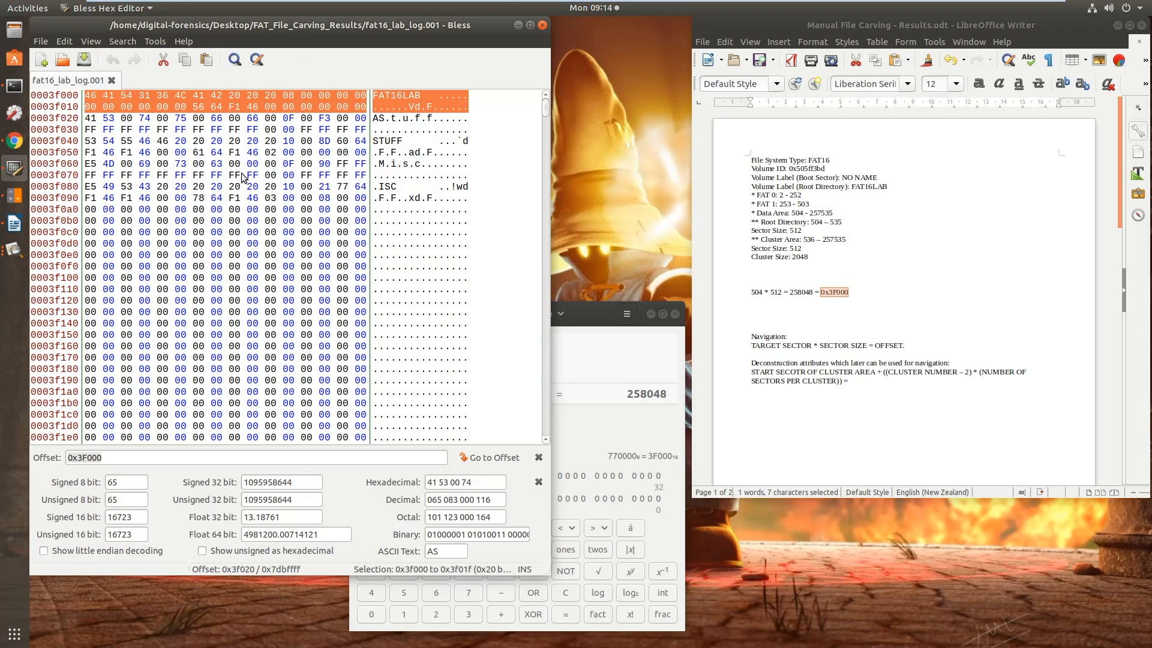
click(863, 293)
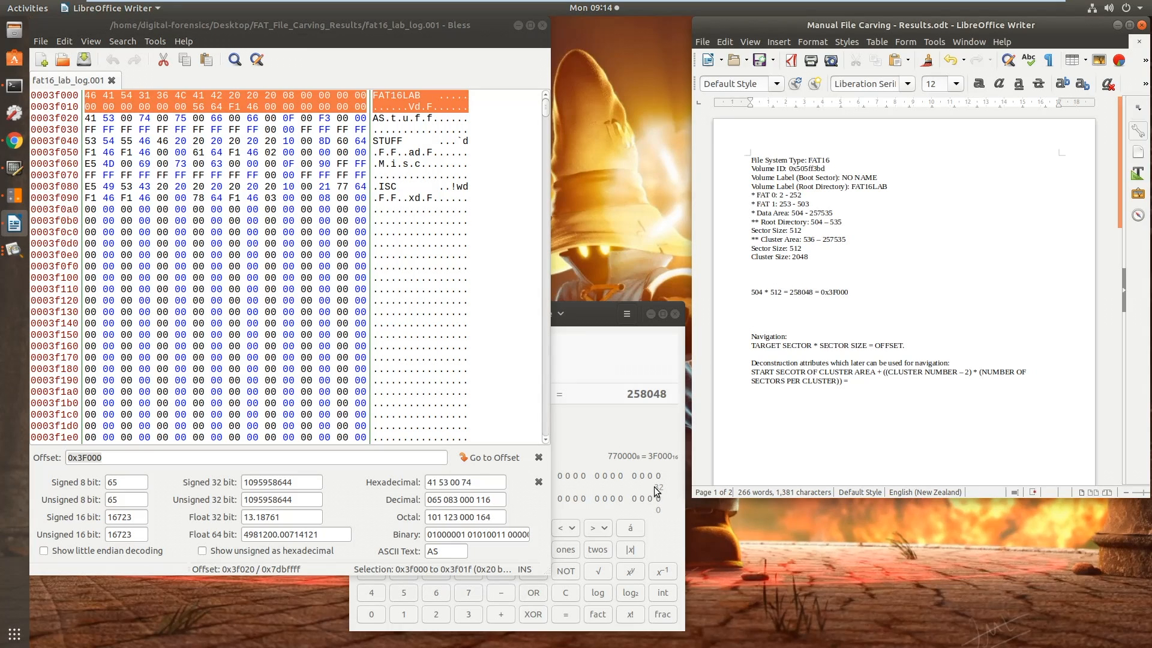
Show the FAT Template and FAT Attribute Type images, shrink the template window and arrange both below the directory bytes
click(18, 257)
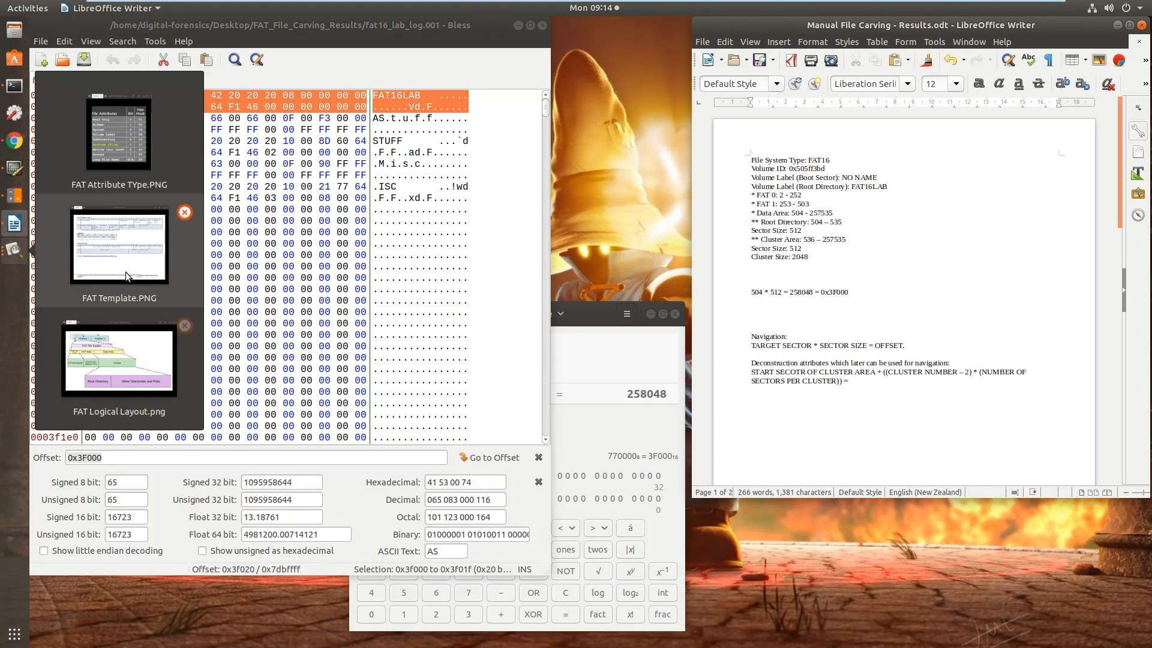
click(126, 260)
click(14, 250)
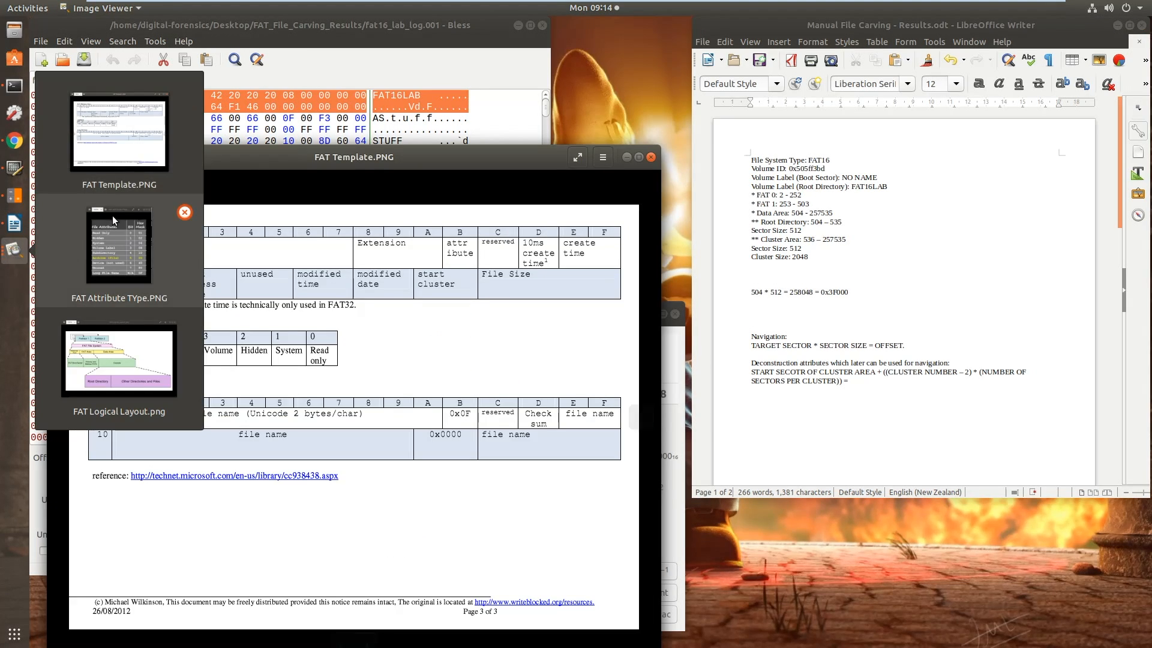
click(113, 214)
mouse_move(449, 164)
mouse_down()
mouse_move(448, 185)
mouse_move(461, 158)
mouse_up()
drag(674, 152, 578, 186)
drag(448, 195, 427, 270)
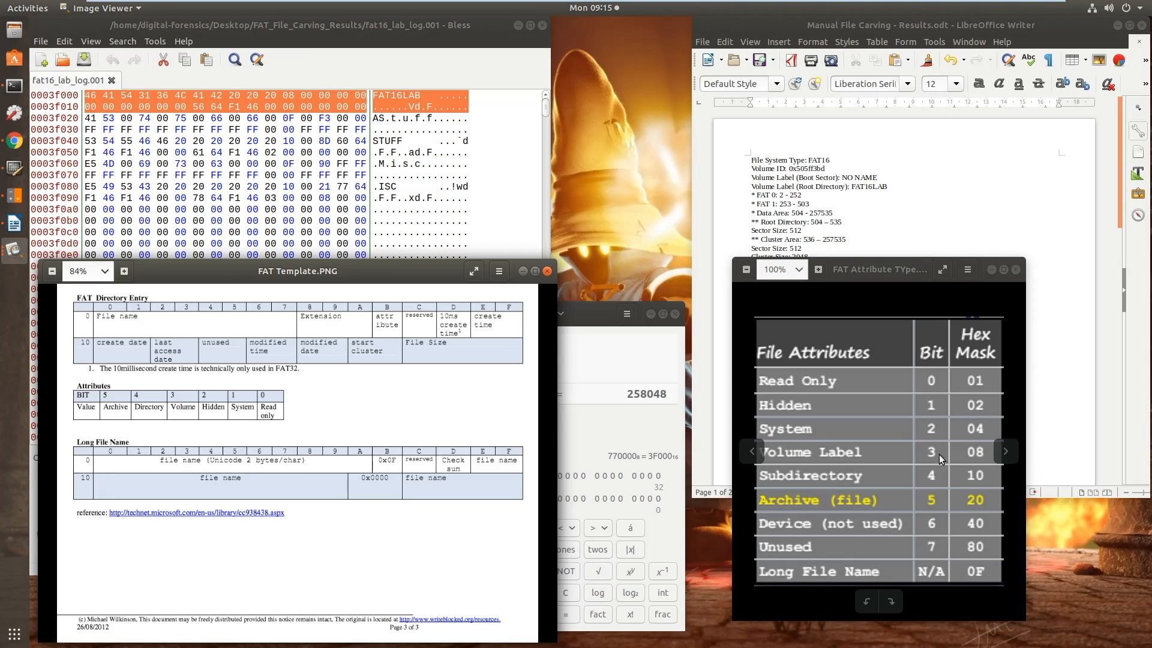
drag(879, 270, 854, 292)
Compare the hex entry with the attribute table, highlight the root directory volume label in the terminal's fsstat output, and minimise the terminal
click(452, 72)
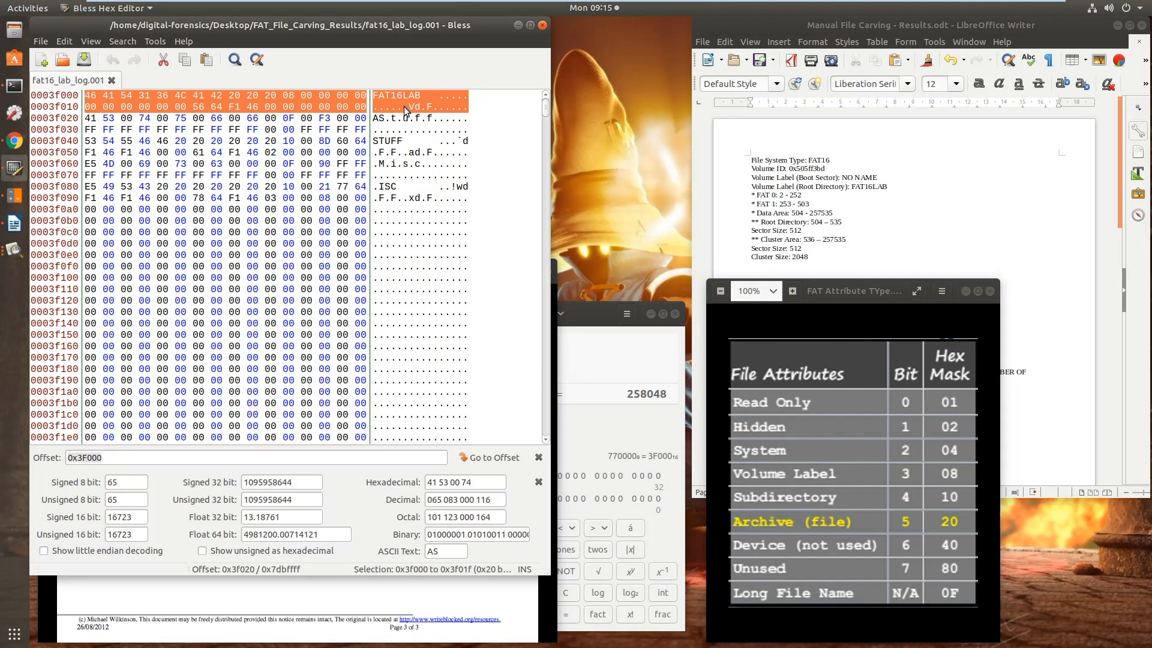
click(867, 279)
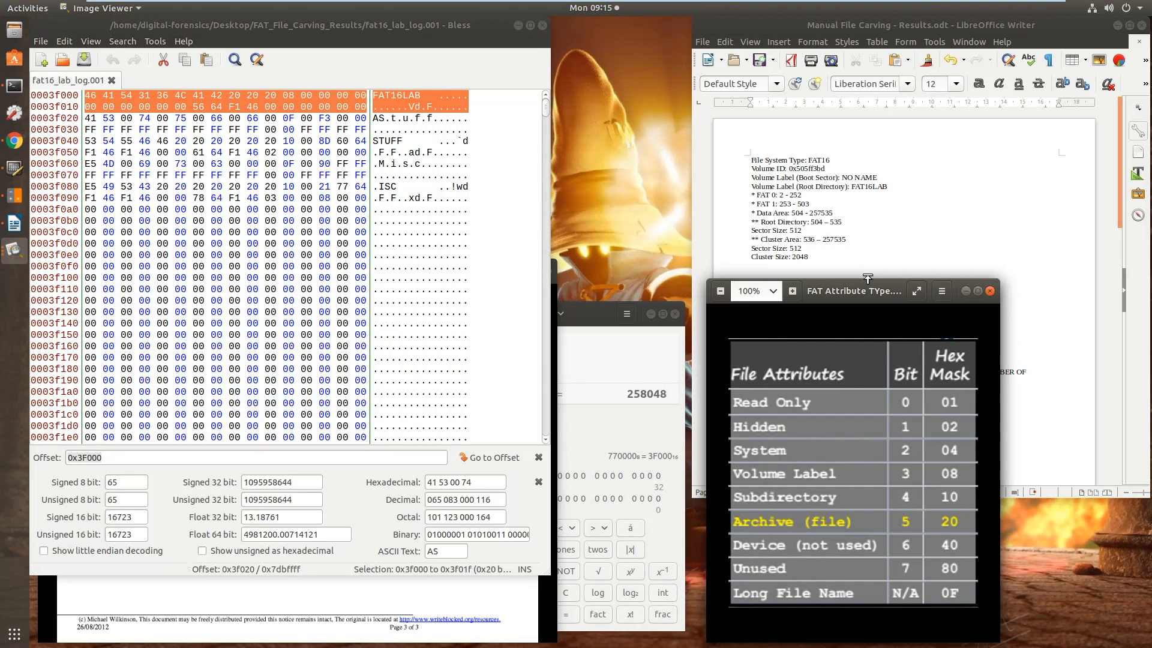
click(916, 255)
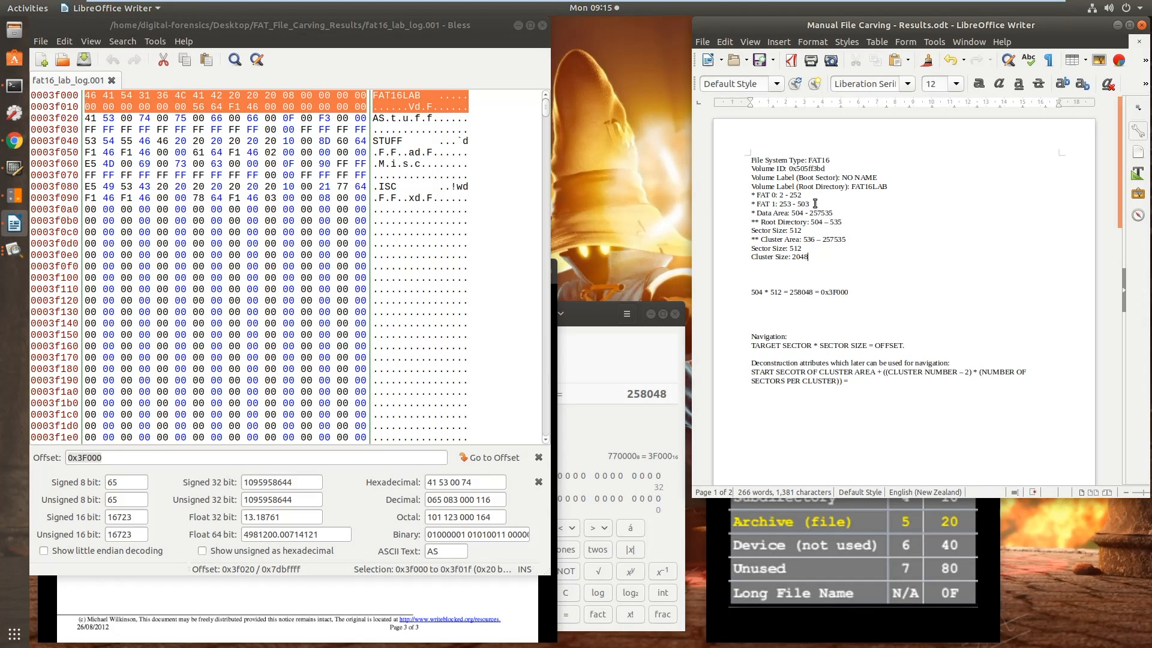
click(15, 90)
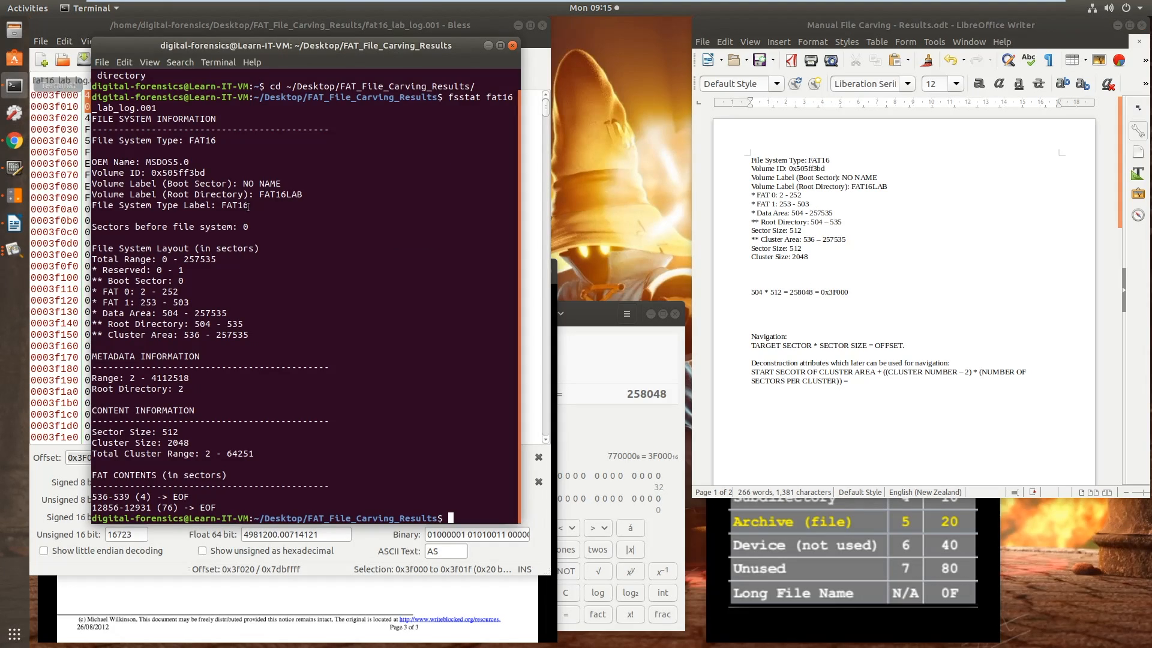
drag(259, 195, 312, 195)
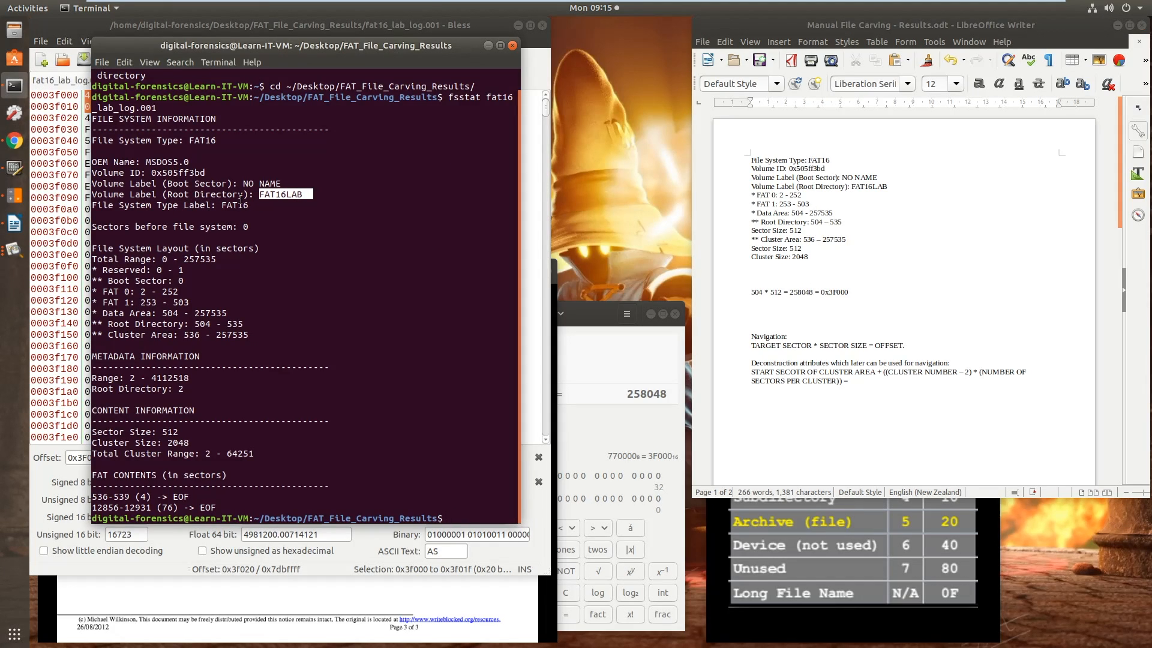
click(487, 46)
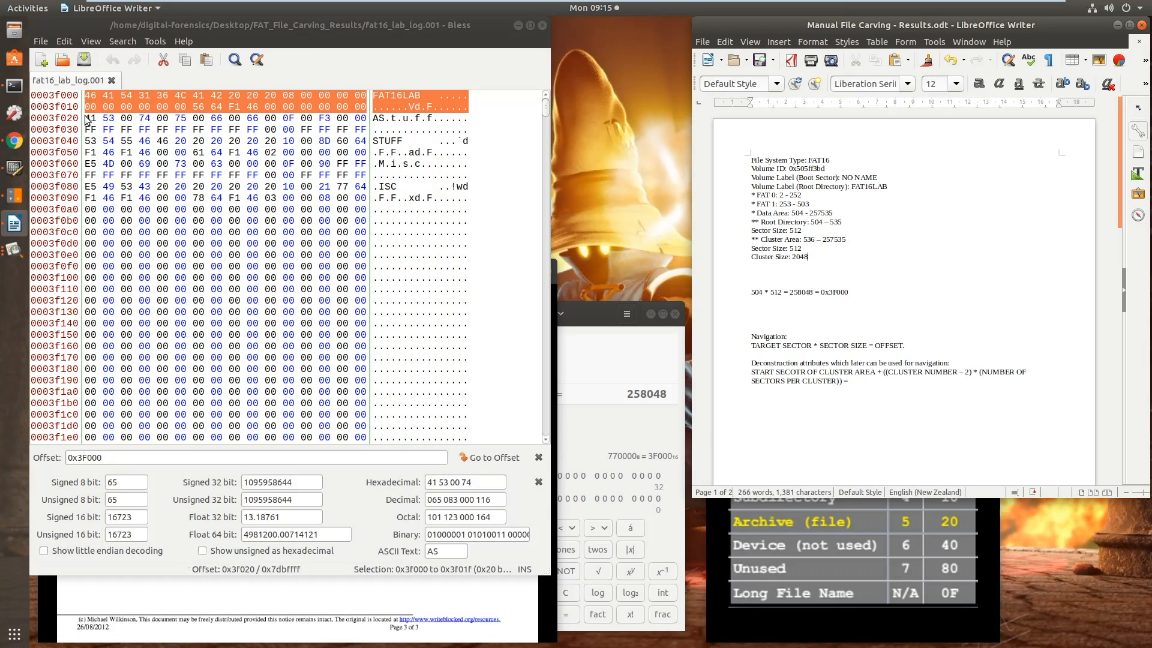
Select the complete STUFF directory entry with its long file name, bytes 0x3f020 to 0x3f05f
drag(87, 118, 366, 155)
click(365, 156)
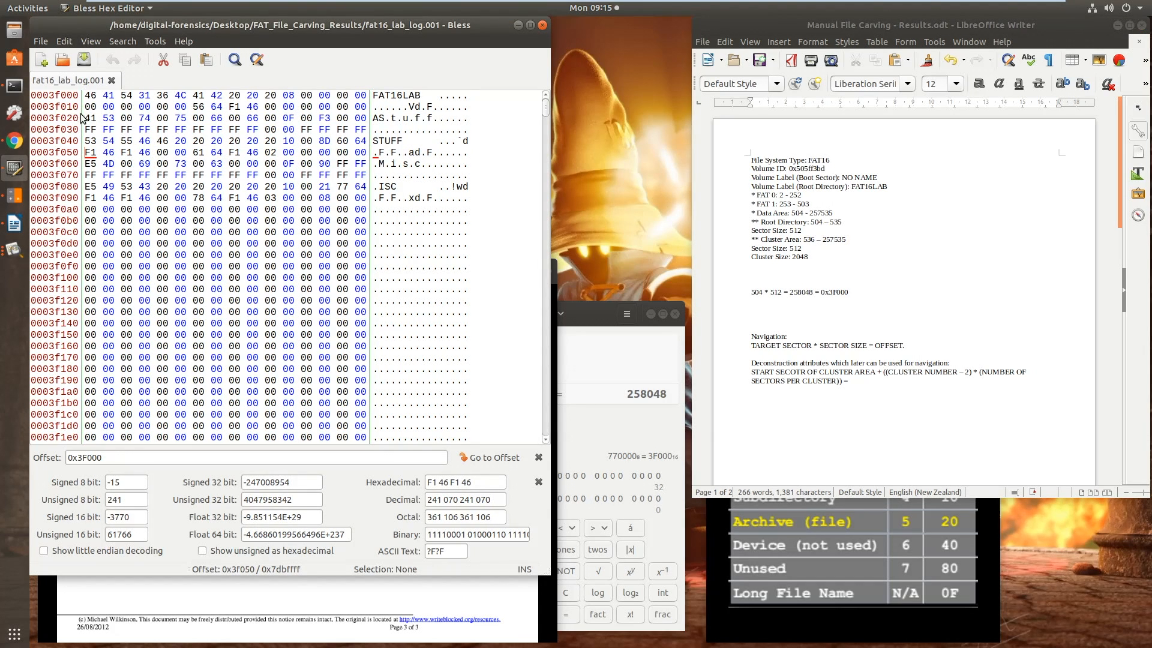
drag(85, 118, 371, 151)
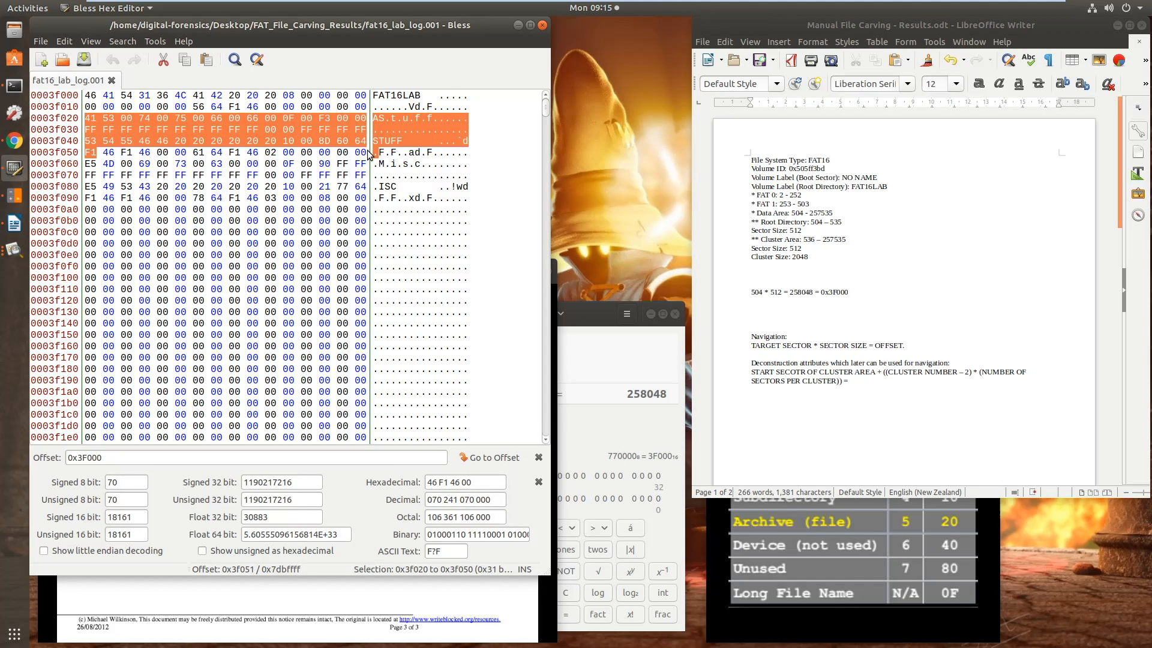
click(367, 152)
drag(89, 118, 364, 161)
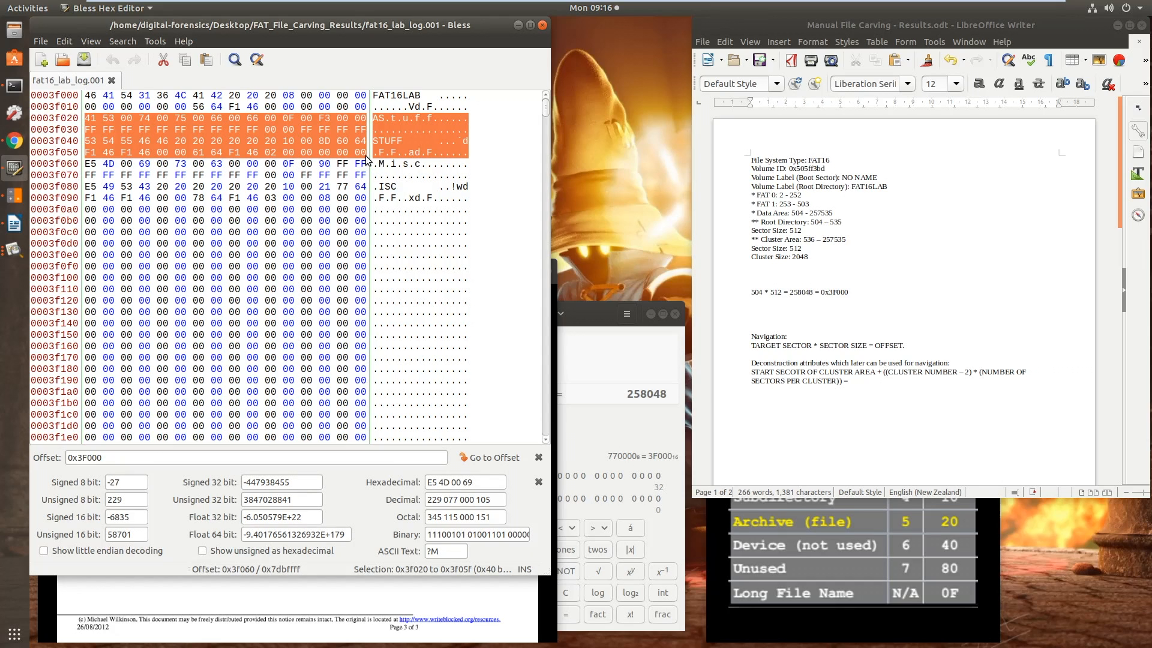
Show the attribute table and FAT template, and select the STUFF short-name entry, bytes 0x3f040 to 0x3f05f, to compare it with the template
click(901, 567)
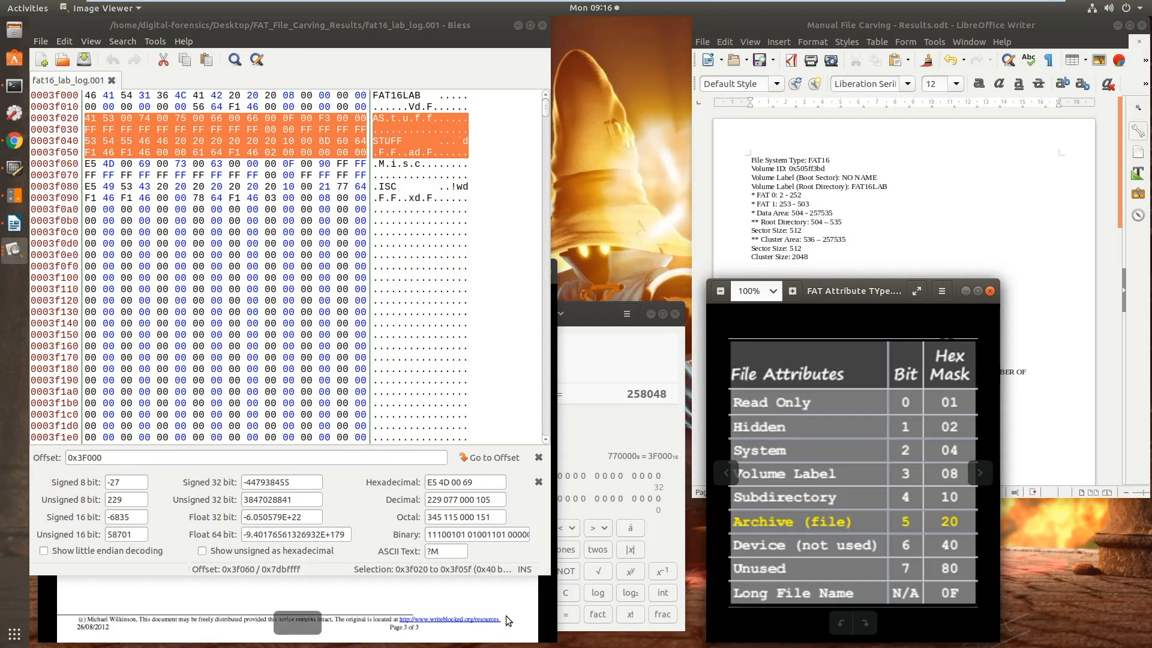
click(523, 593)
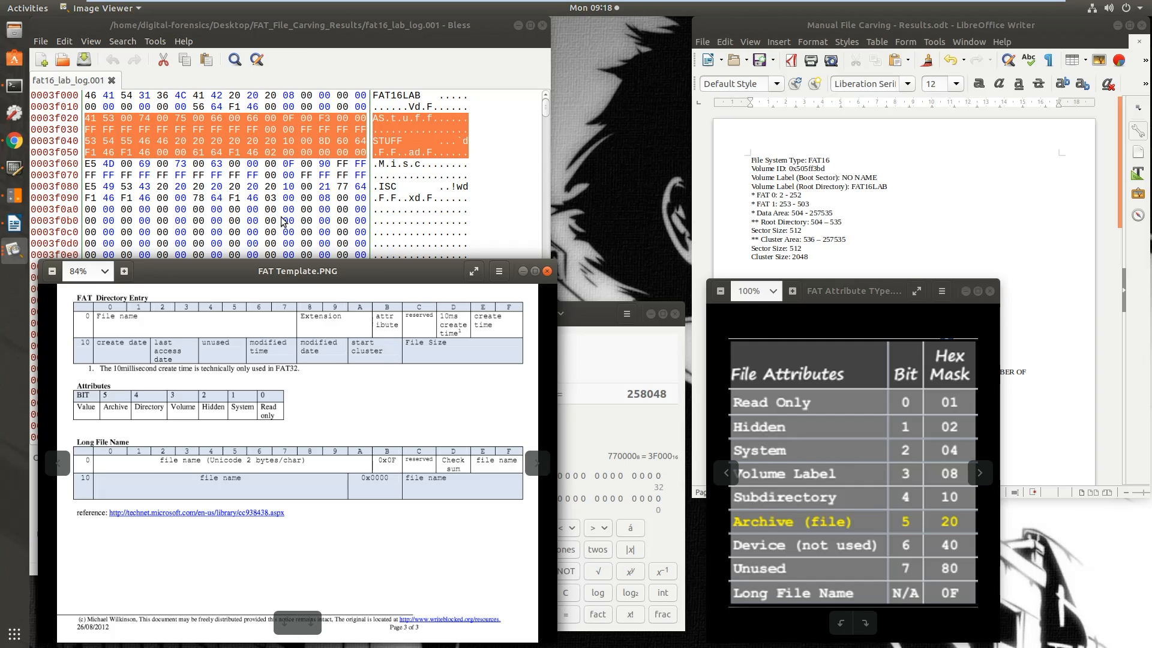
click(87, 146)
drag(88, 146, 367, 157)
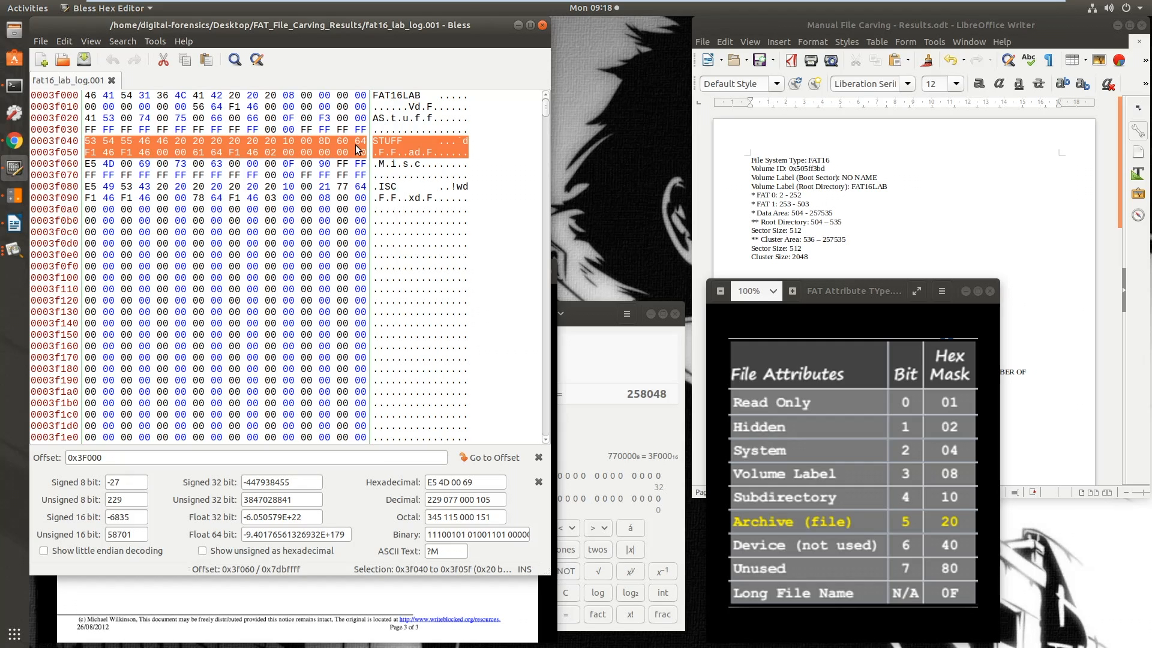
click(458, 597)
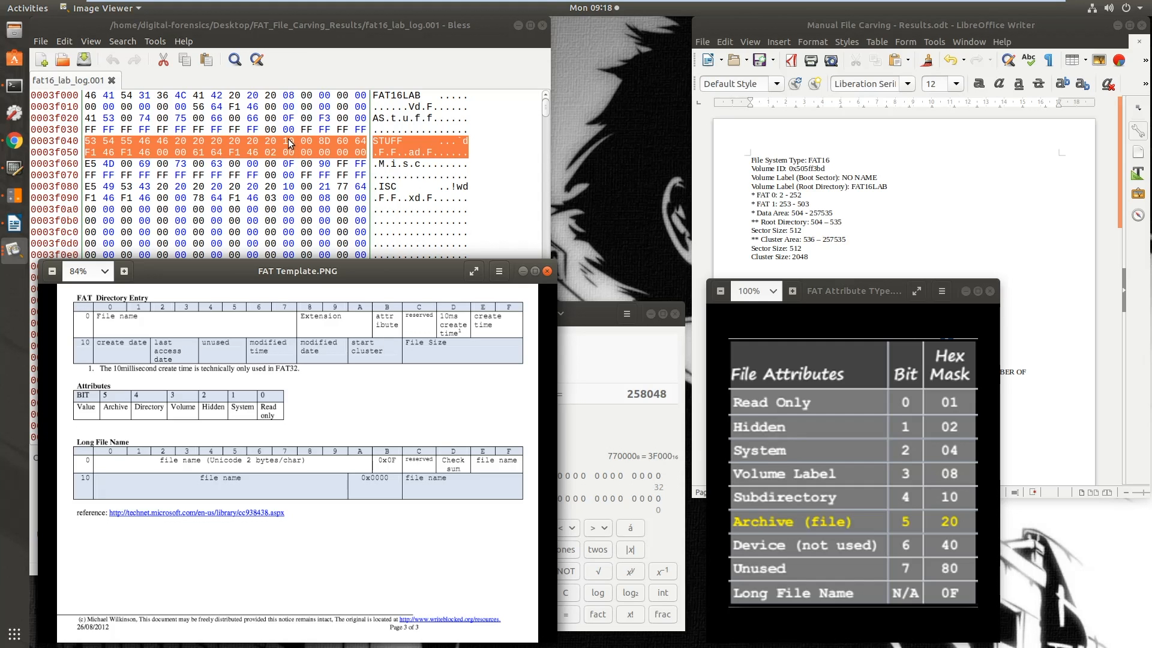
Select the FAT16LAB entry, bytes 0x3f000 to 0x3f01f, and the STUFF long-name entry, bytes 0x3f020 to 0x3f03f, and compare with the FAT template
click(85, 96)
drag(87, 96, 361, 108)
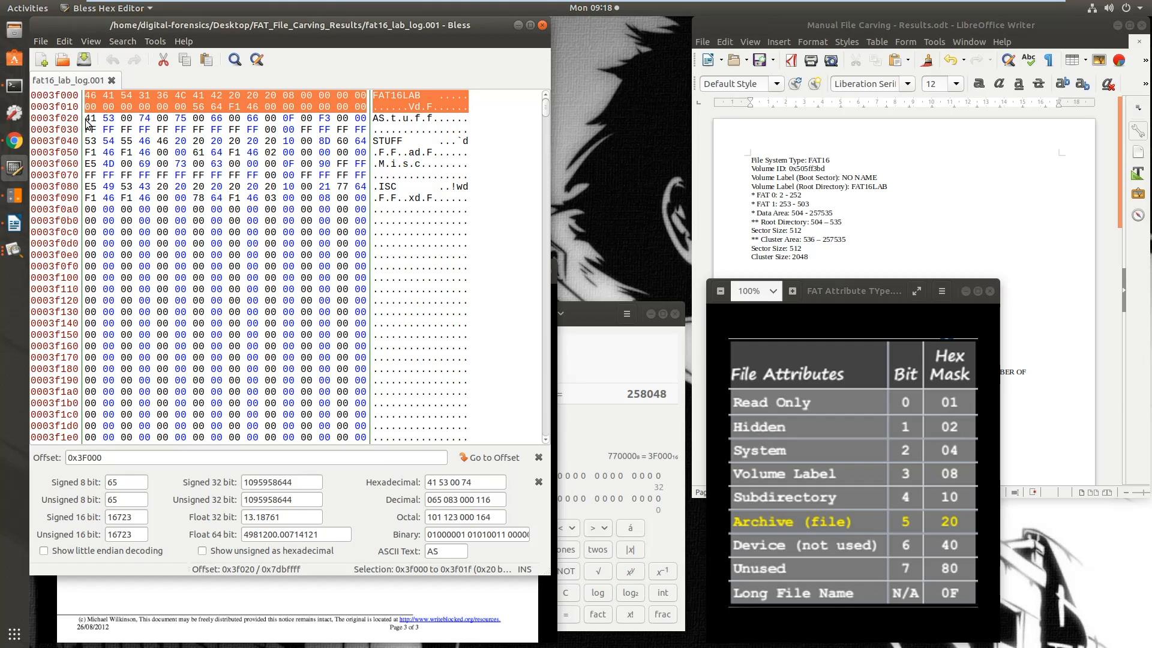
drag(87, 120, 362, 136)
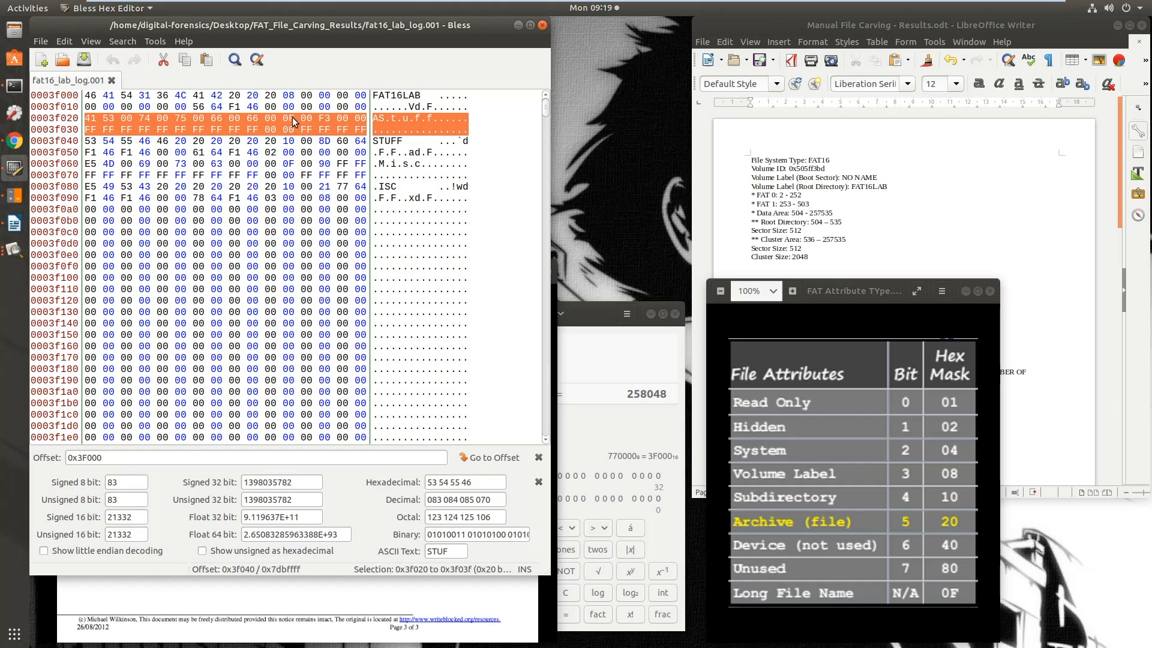
click(484, 594)
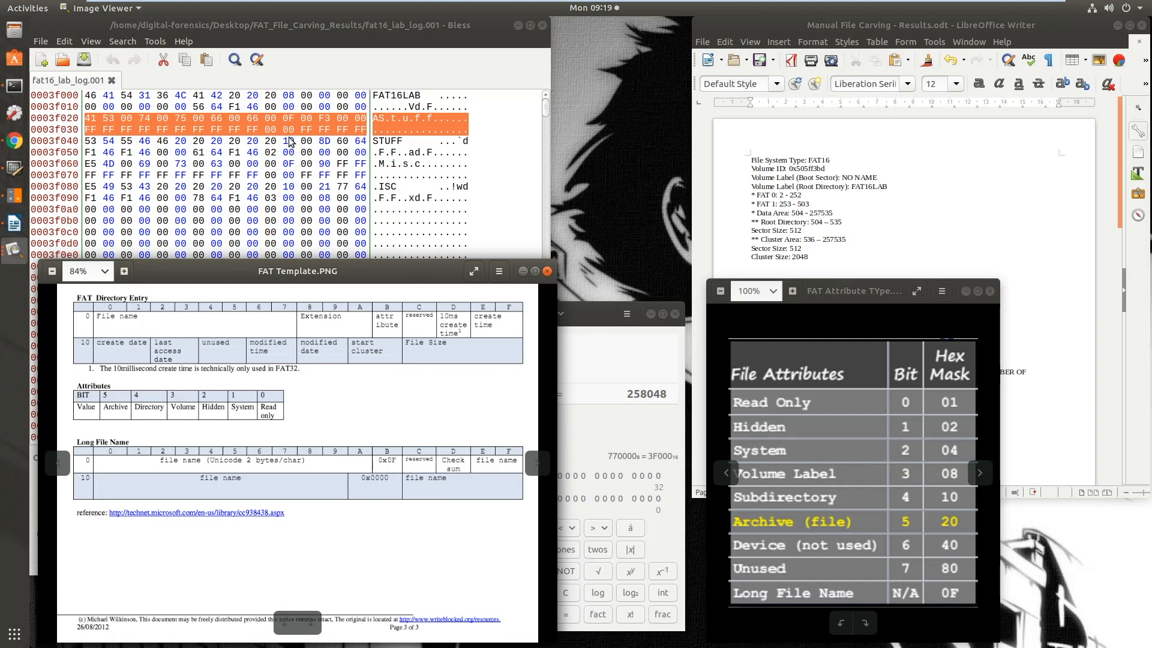
Select STUFF's long-name entry again, followed by its short-name entry, to compare their attribute bytes
click(89, 143)
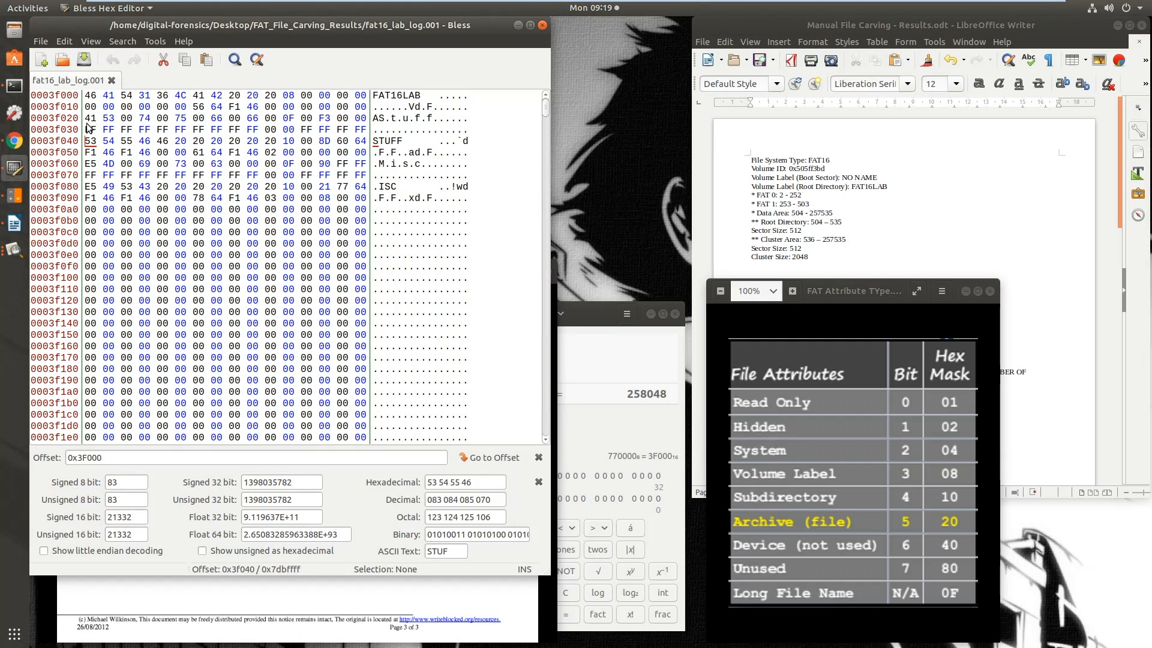
drag(89, 119, 366, 136)
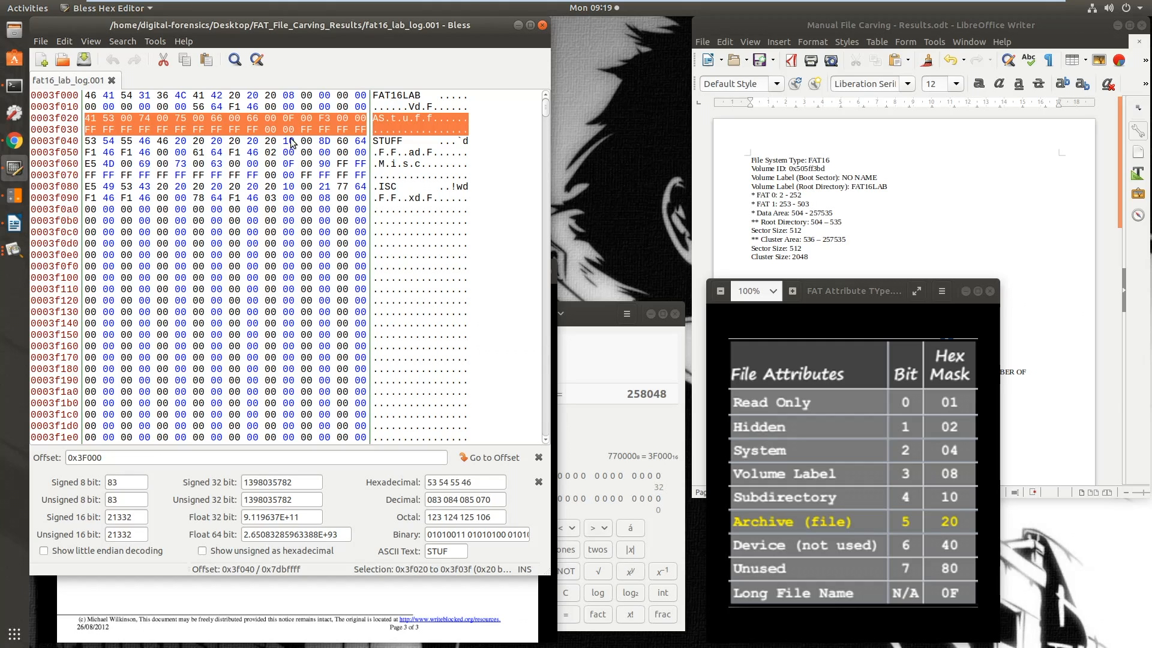
drag(85, 141, 364, 154)
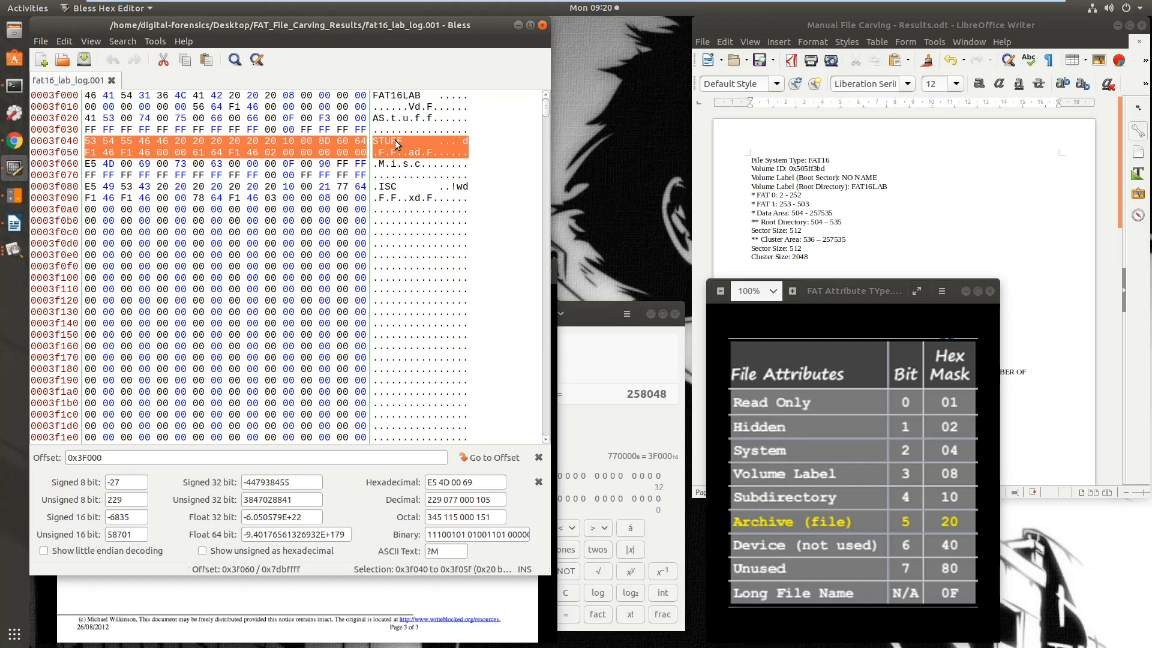
Add a root directory listing below the navigation formulas in the results document: "Root:", "- stuff" and "- misc"
click(844, 262)
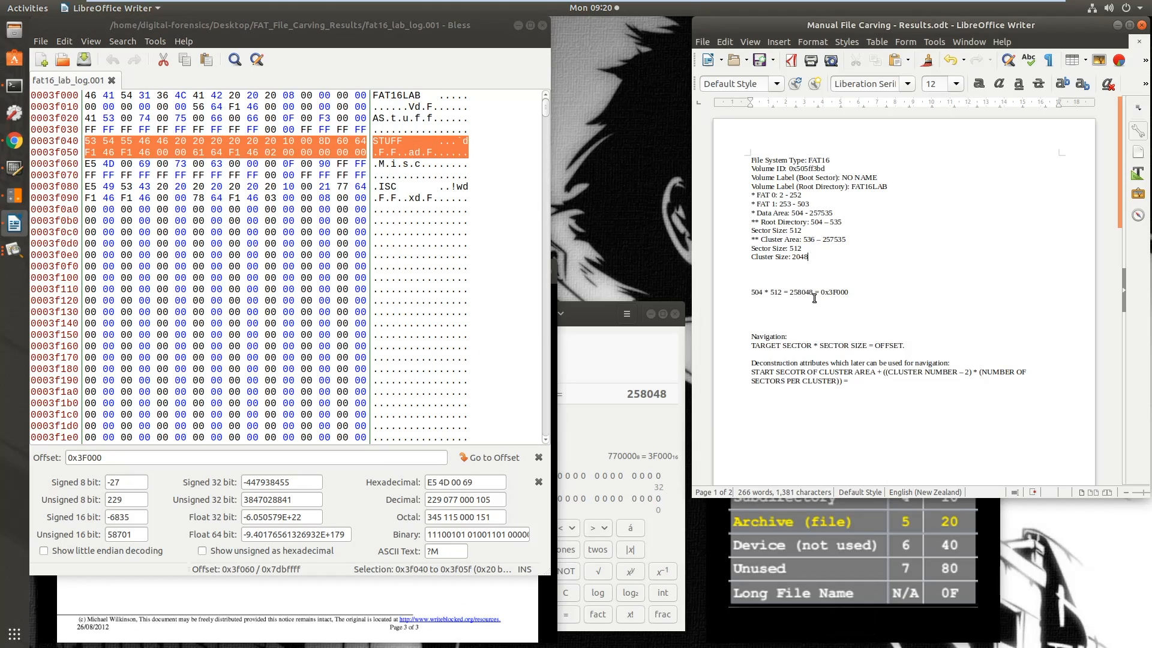
click(854, 322)
text(tuff)
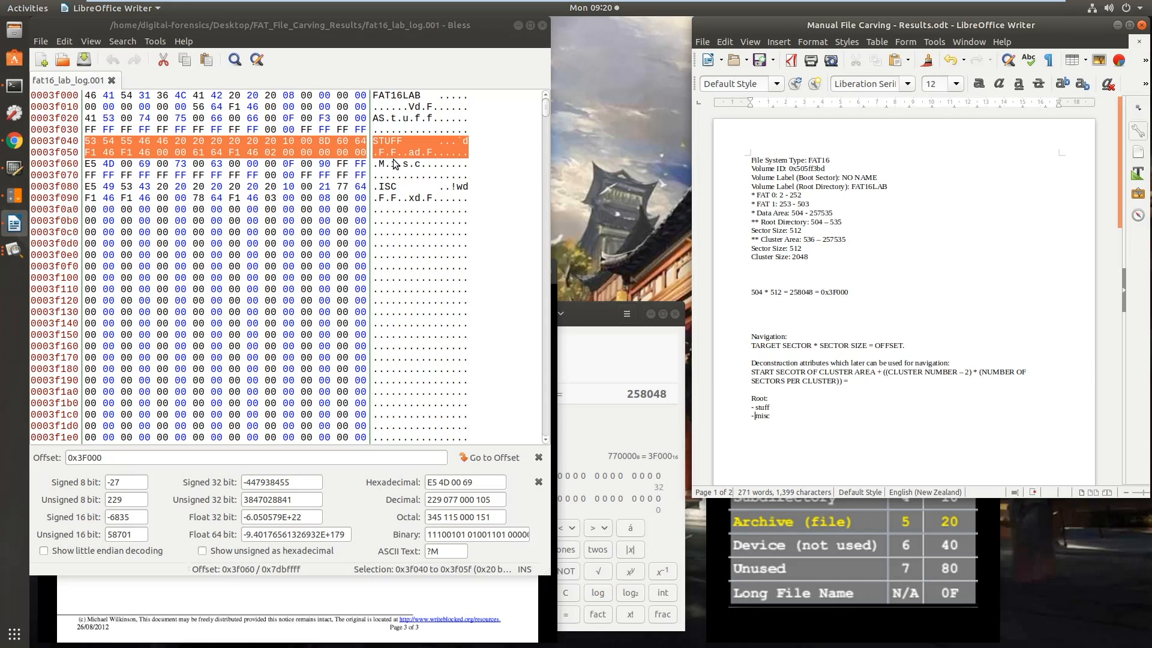
Examine the Misc entry, bytes 0x3f060 to 0x3f09f, and its name bytes 0x3f060 to 0x3f067 against the attribute table and FAT template
drag(90, 163, 365, 204)
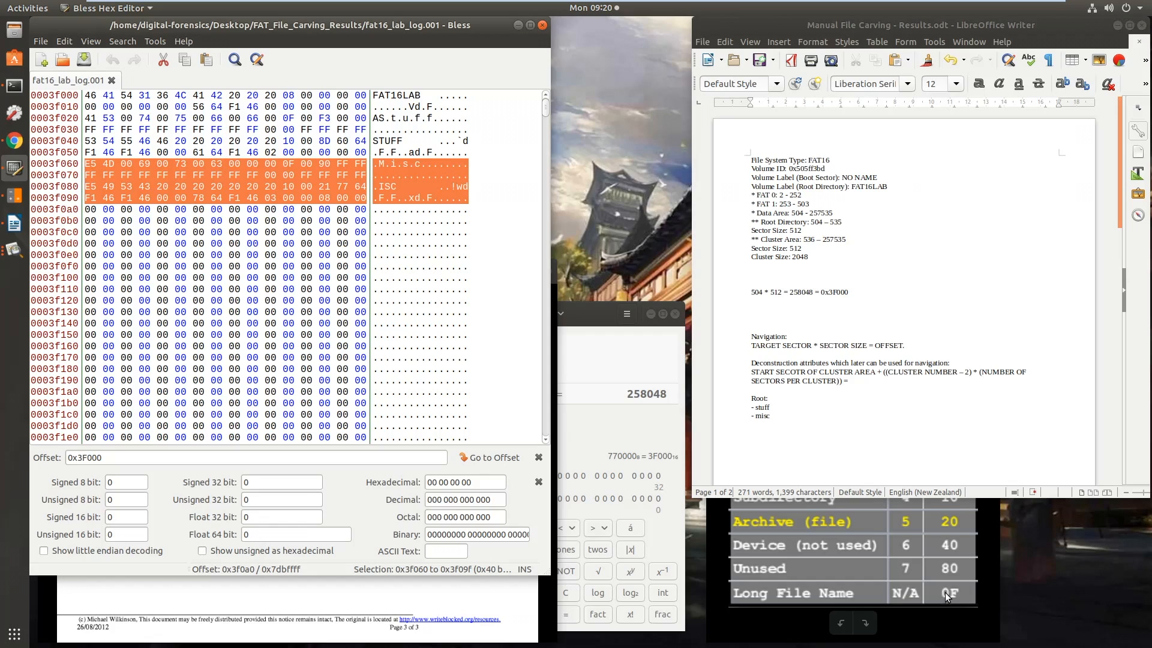
click(854, 566)
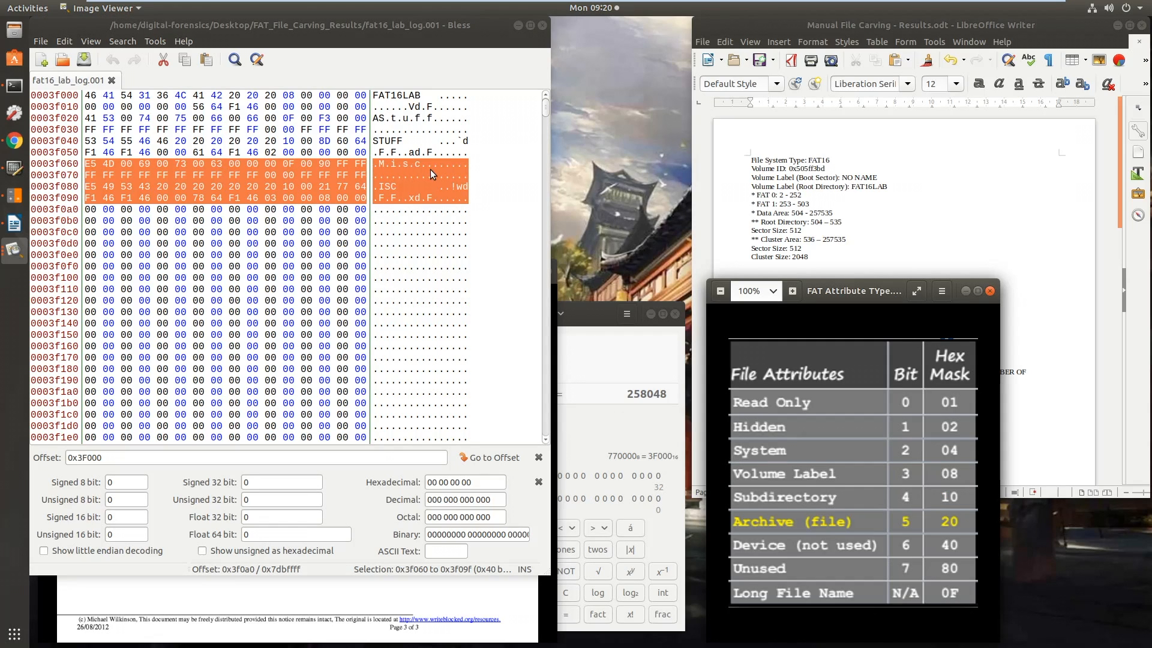
click(171, 180)
drag(89, 164, 227, 170)
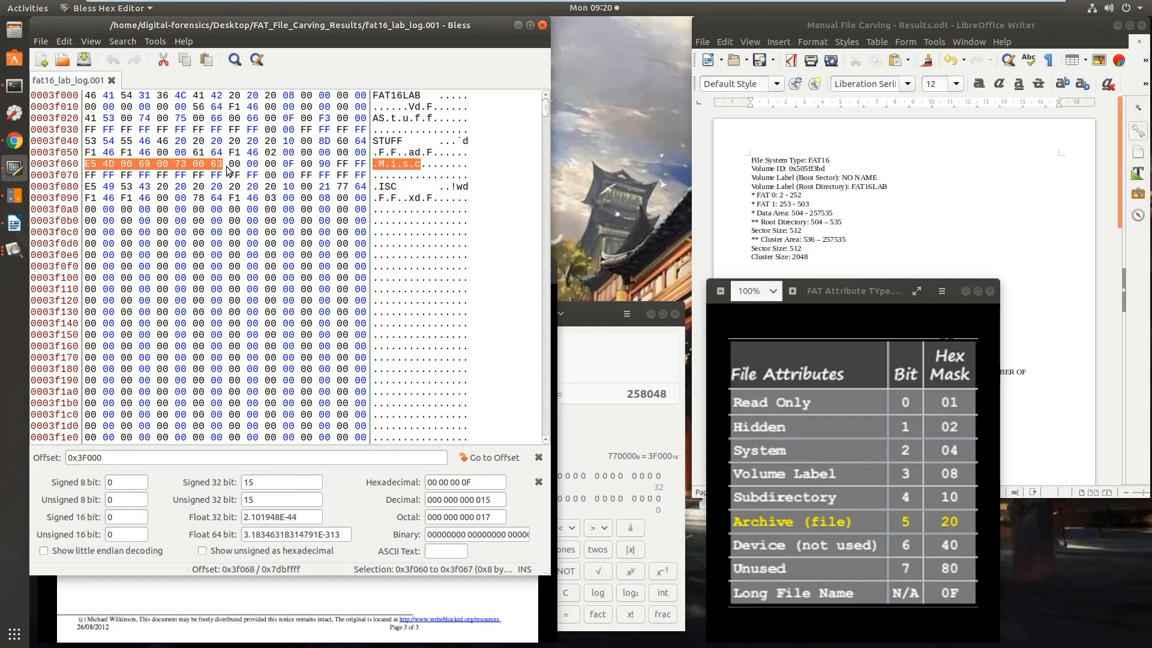
click(500, 609)
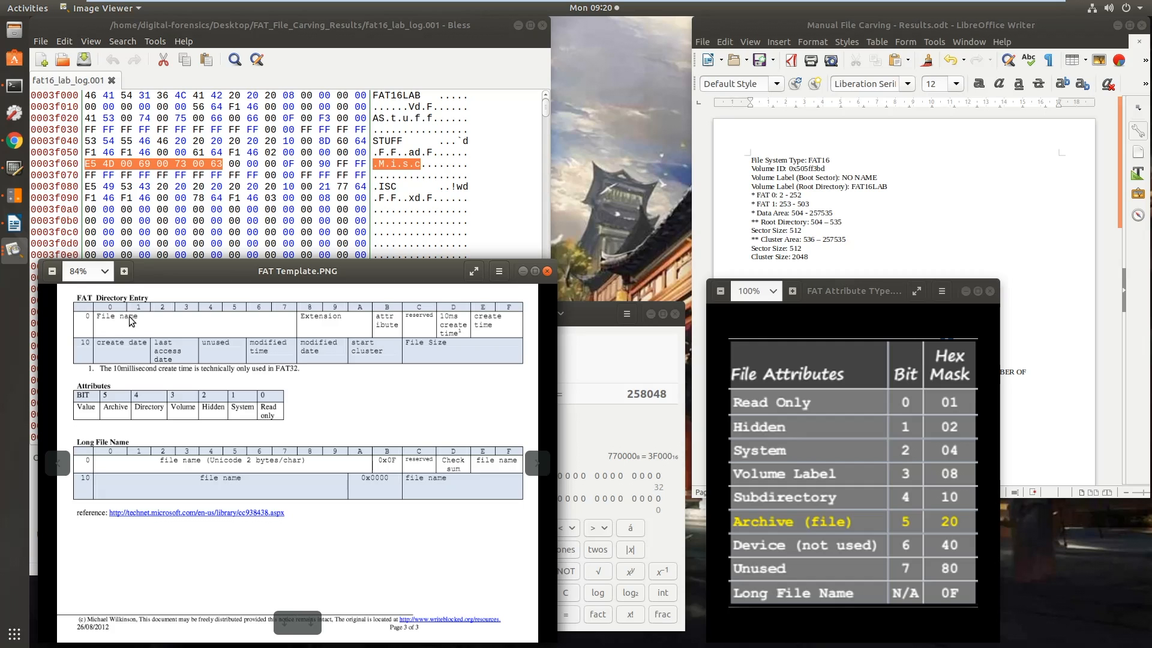
click(318, 32)
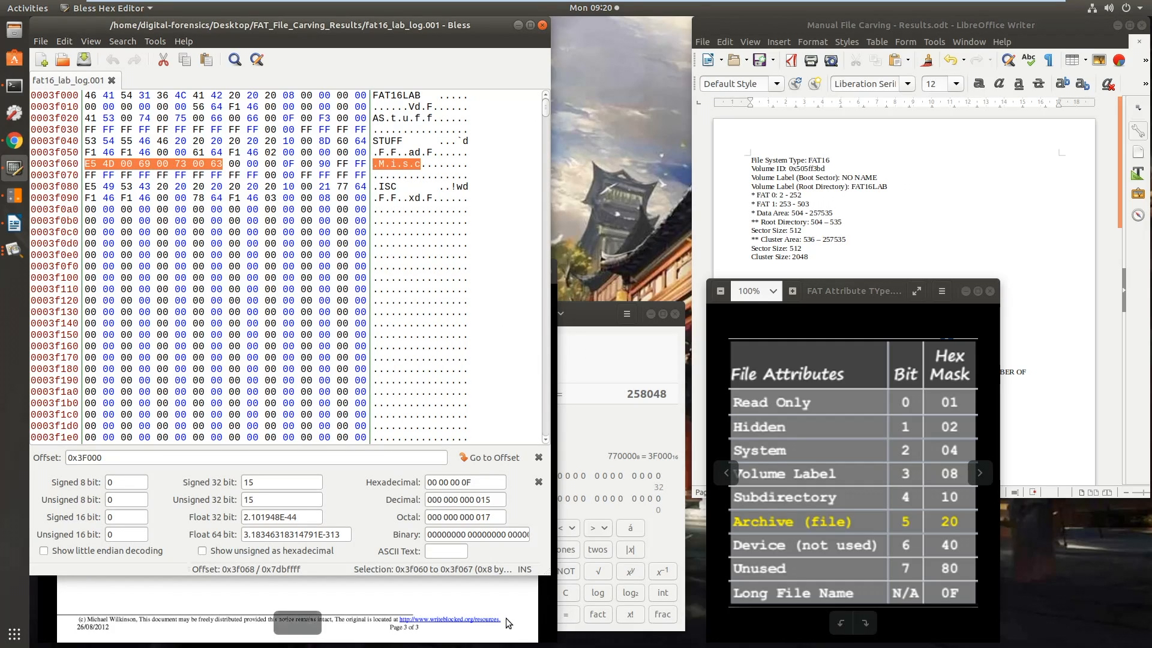
click(491, 600)
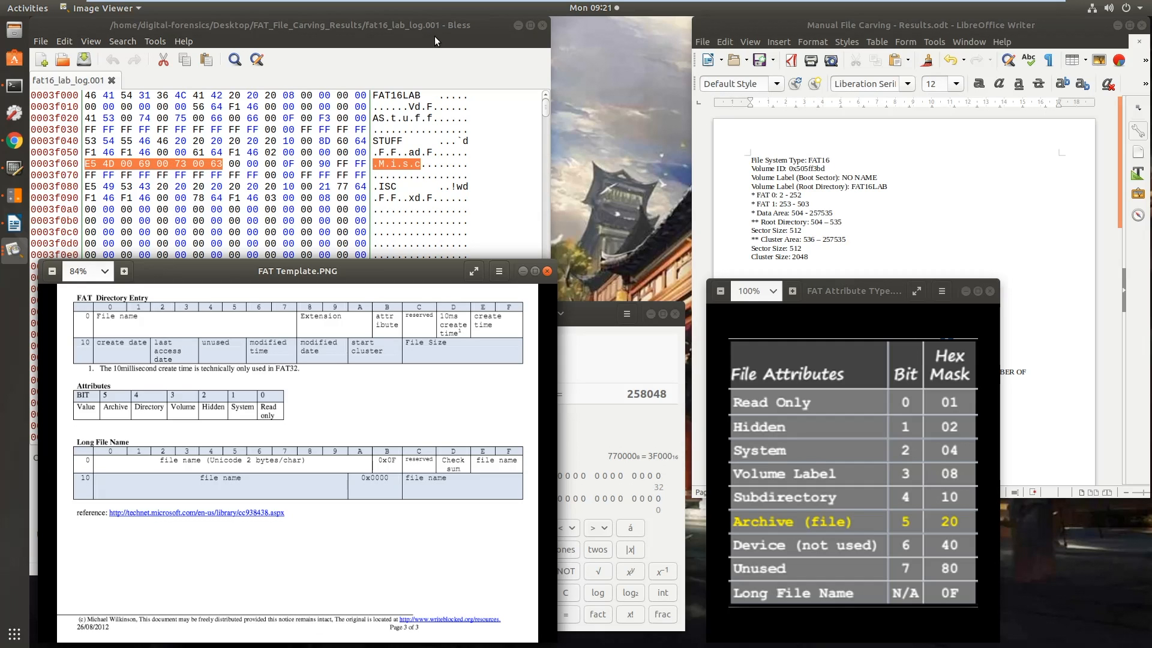
click(830, 246)
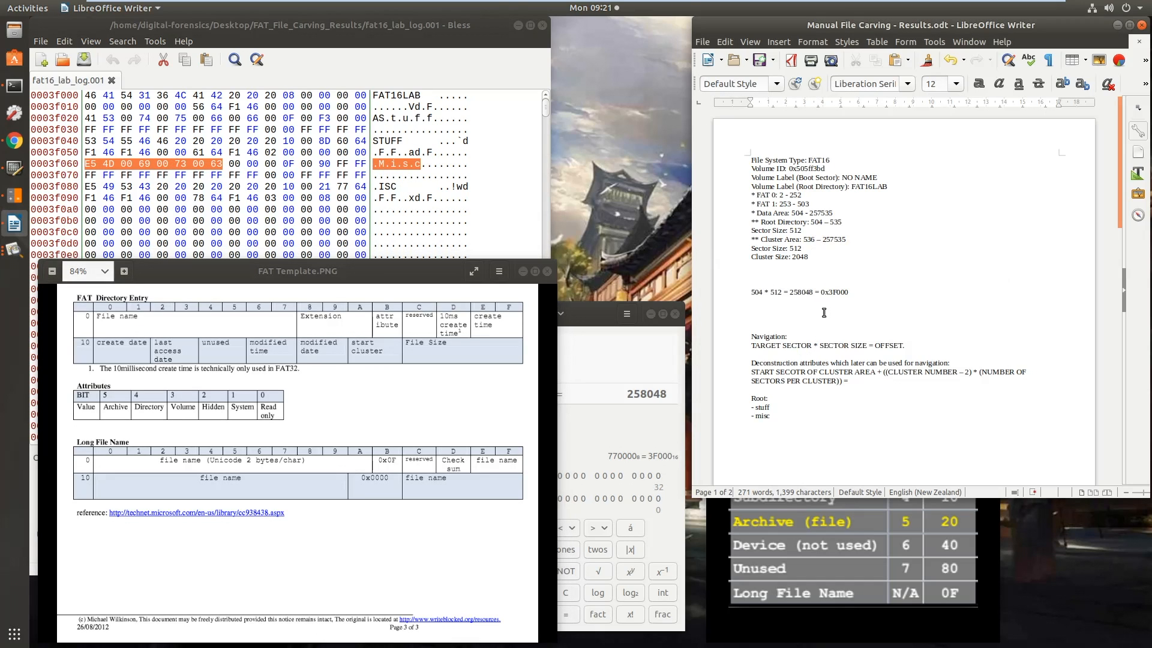
click(458, 56)
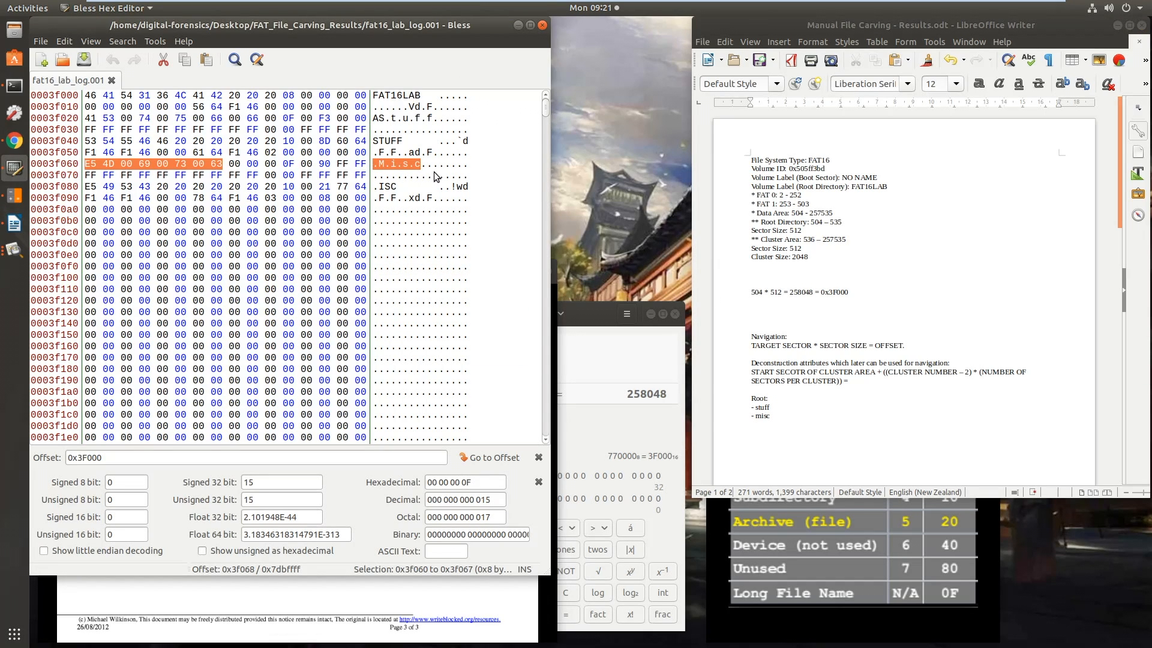
Select the STUFF short-name directory entry, bytes 0x3f040 to 0x3f05f, in the hex editor
click(253, 153)
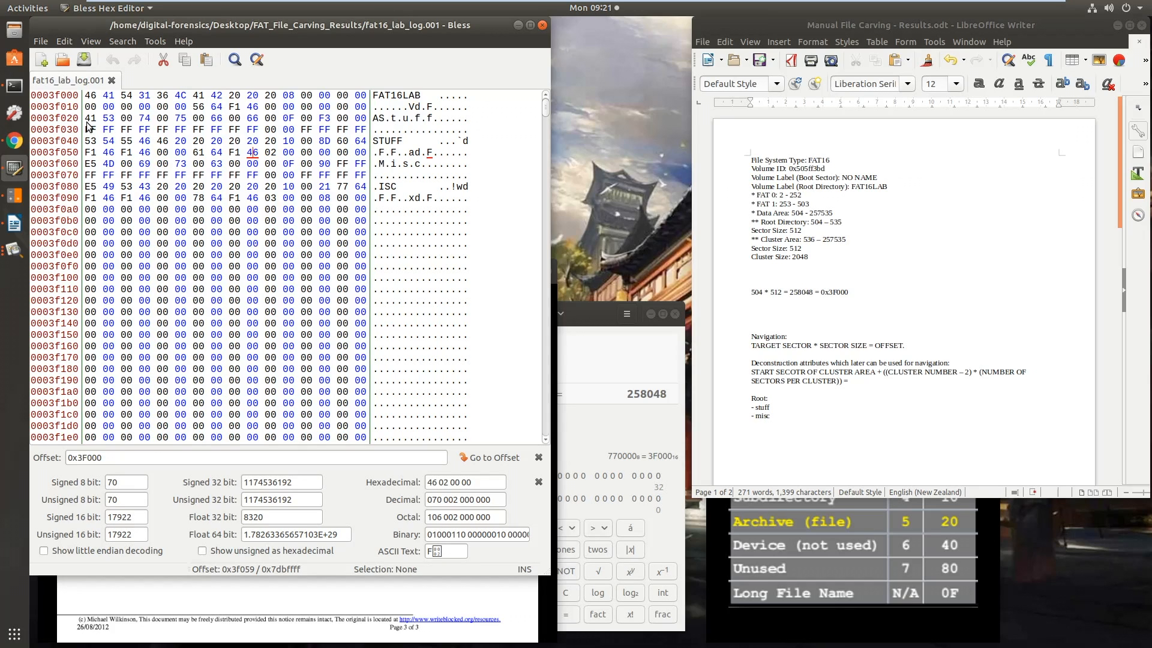
click(99, 142)
drag(102, 141, 358, 153)
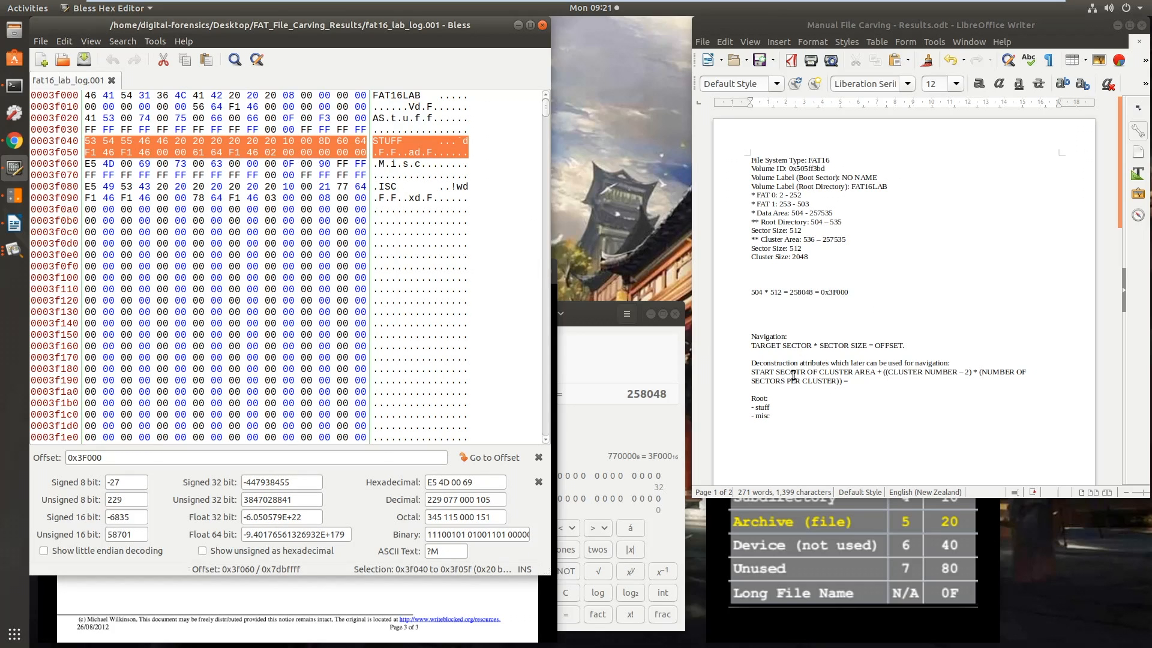
Review the sector offset formula, the root directory calculation and the cluster navigation formula in the results document by highlighting each
click(850, 292)
drag(906, 346, 749, 346)
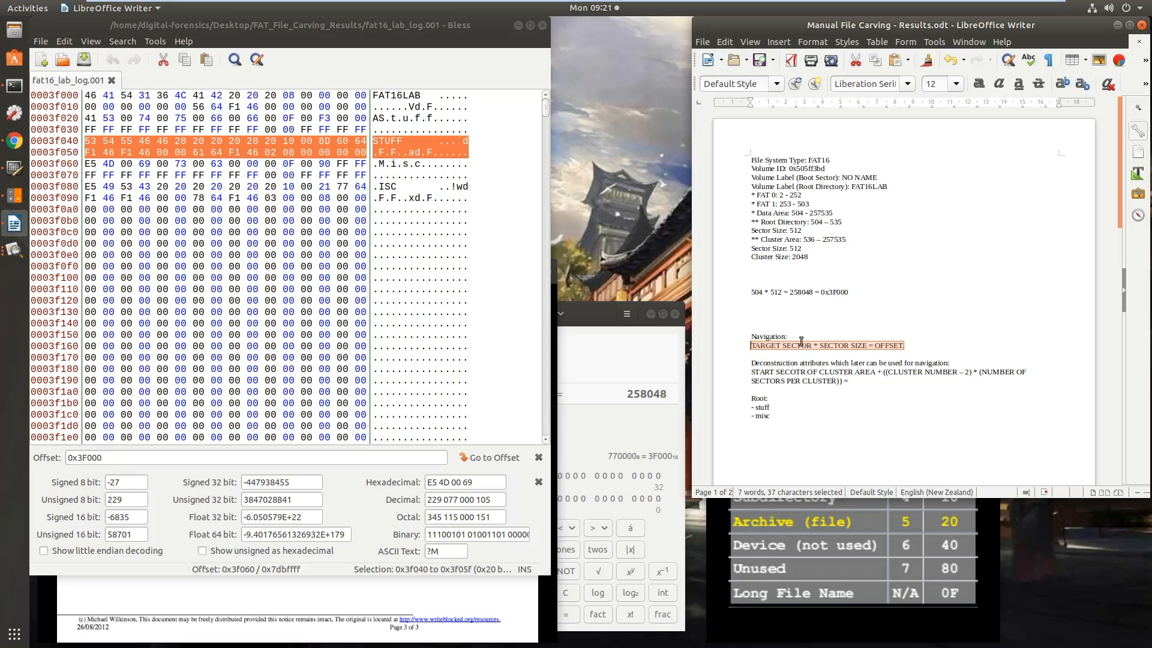
drag(856, 291, 750, 293)
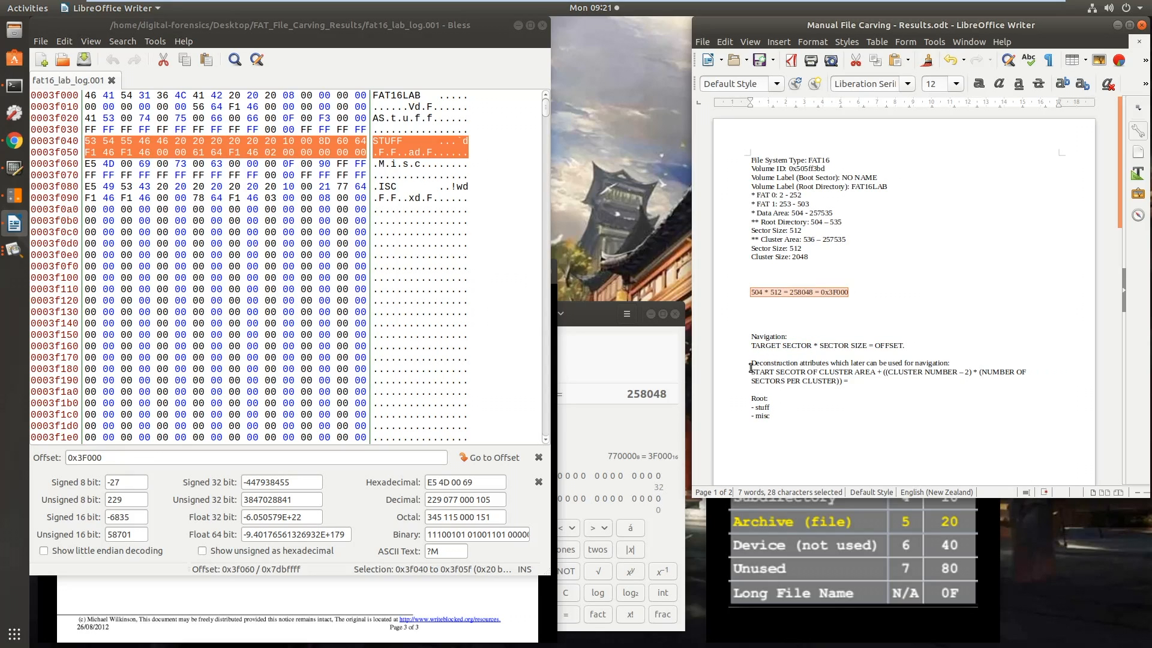
drag(751, 372, 866, 386)
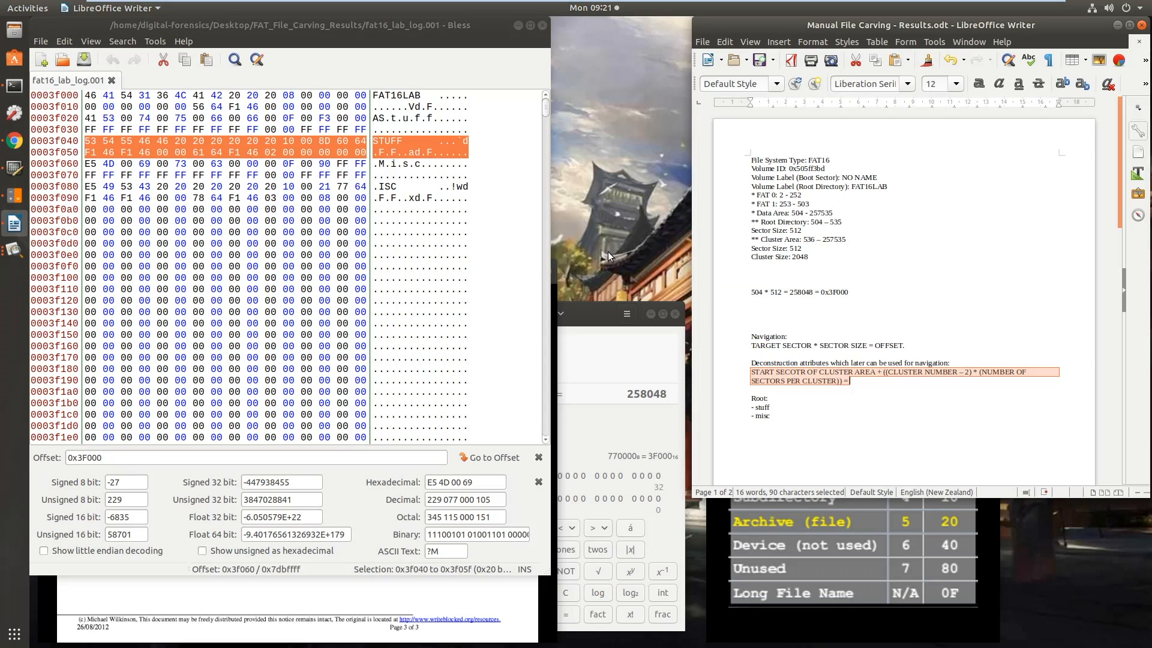
click(763, 300)
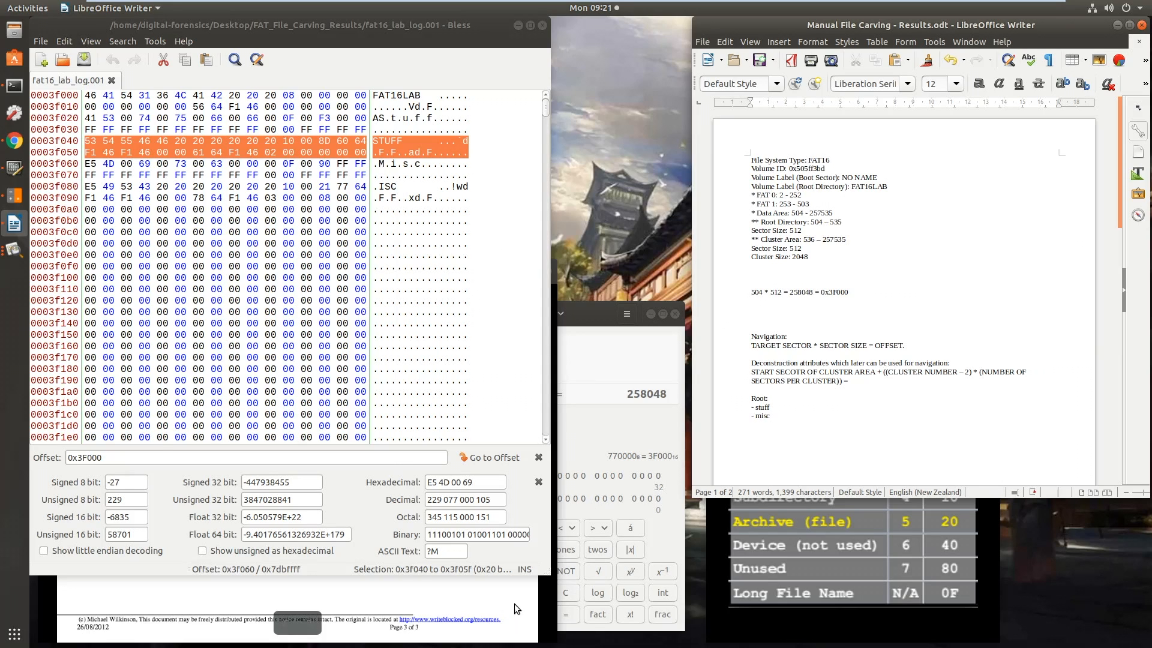
Locate STUFF's start cluster with the FAT template, select bytes 0x3f05a to 0x3f05b, and arrange the template below a shortened hex editor window
click(335, 597)
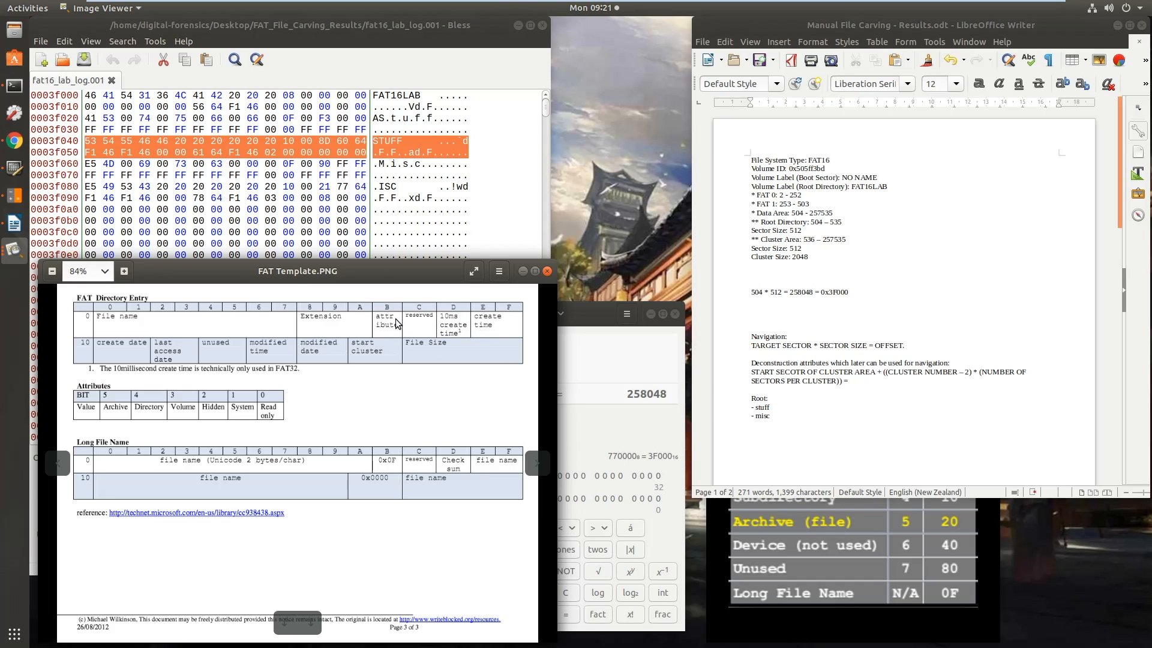
click(267, 157)
drag(266, 153, 295, 152)
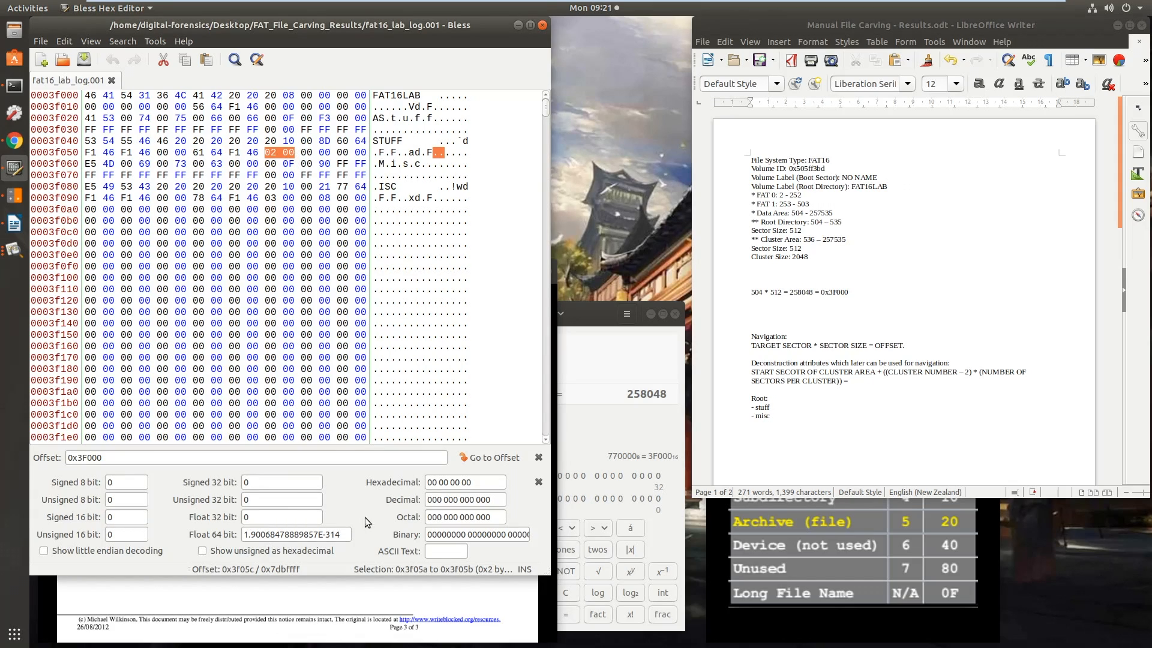
click(384, 587)
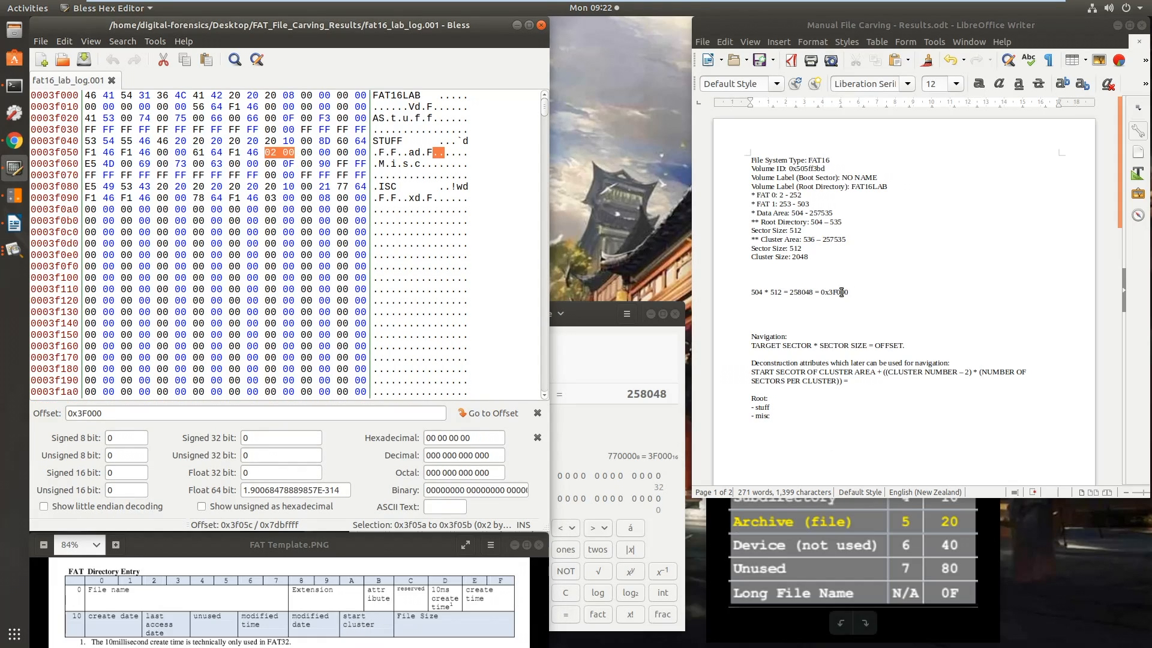
Record the start cluster conversion "02 00 = 00 02 = 0x2" below the root directory calculation and add a new line
click(798, 304)
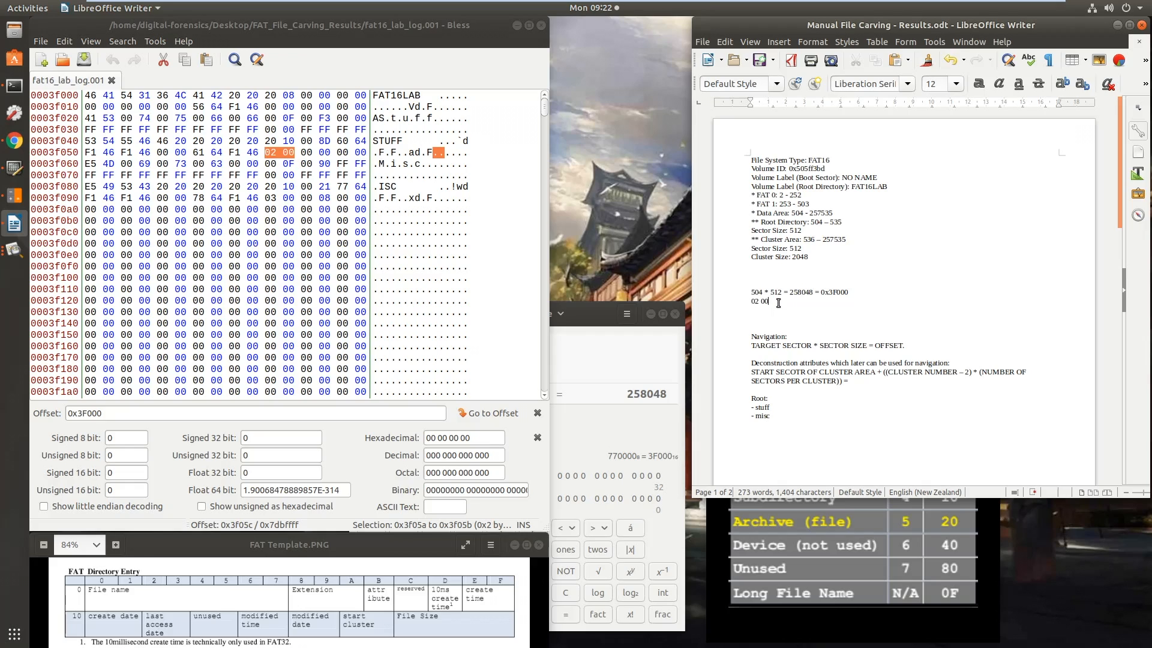
text(=  00 02 = 0x)
text(2 = 0x2)
drag(793, 303, 778, 304)
click(826, 302)
key(Return)
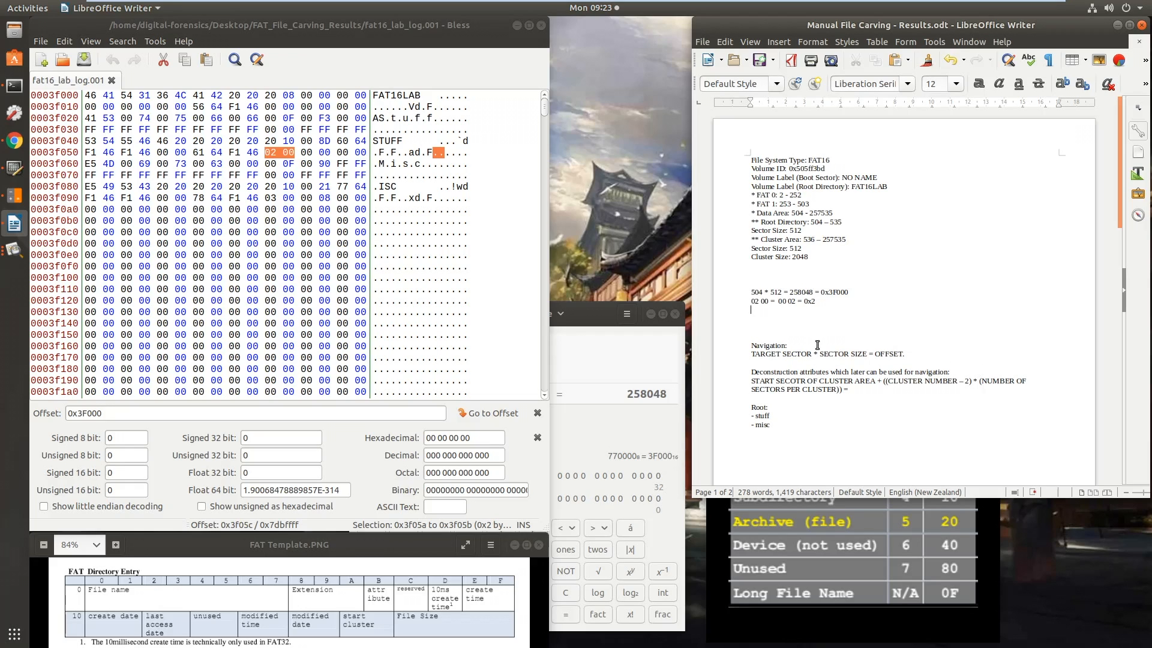
Write the STUFF cluster navigation expression "536 + ((2 – 2) * (2048/512)) =" below the start cluster conversion in the results document
drag(852, 390, 751, 381)
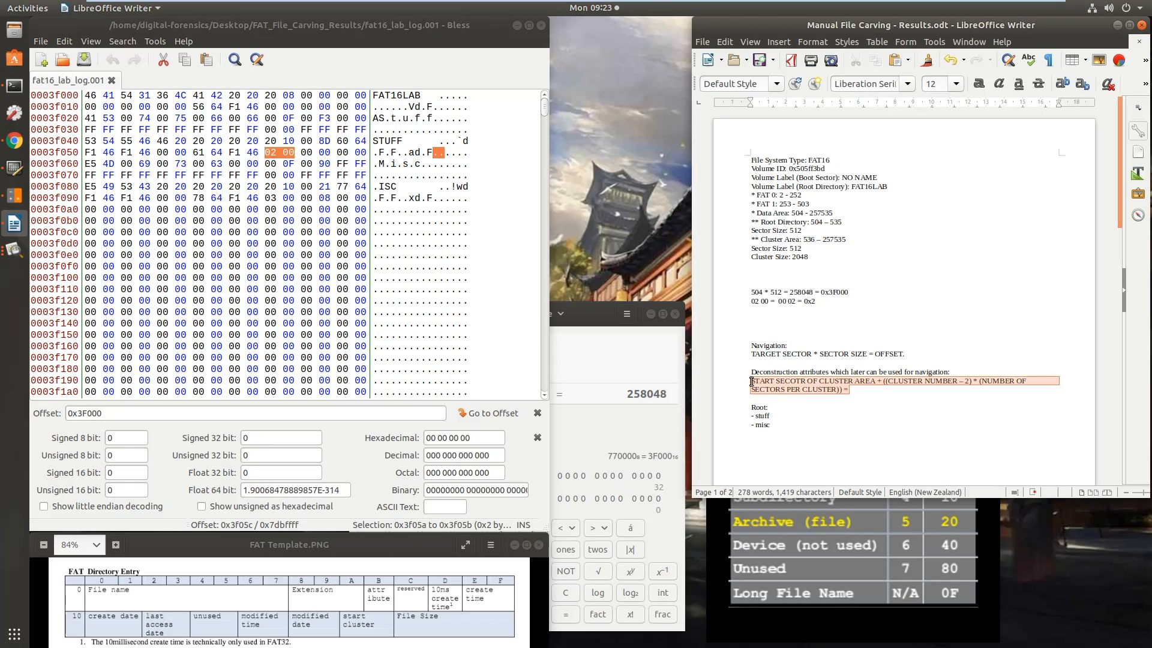
click(753, 310)
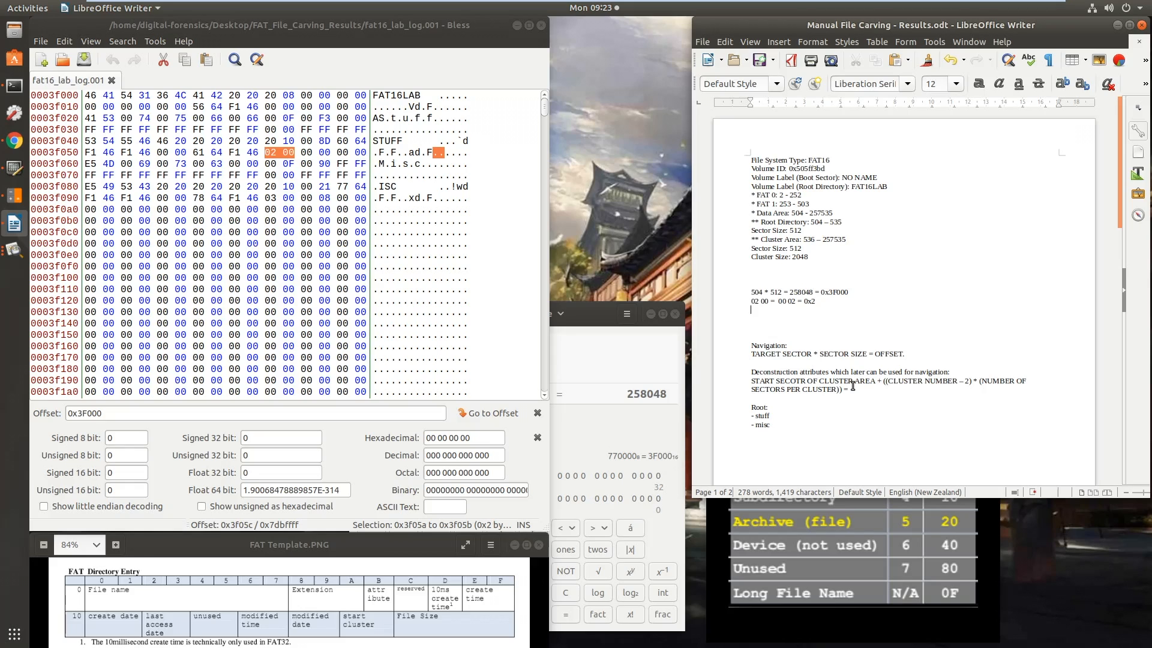
drag(817, 240, 805, 240)
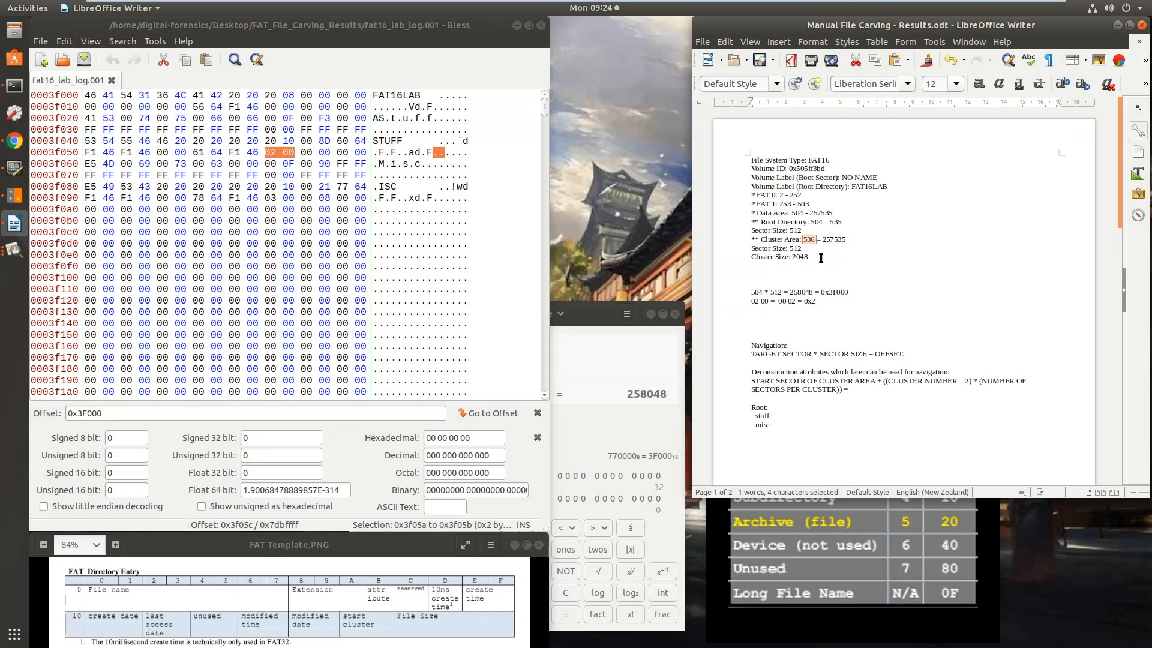
click(845, 314)
text(536 + ((2 - 2)
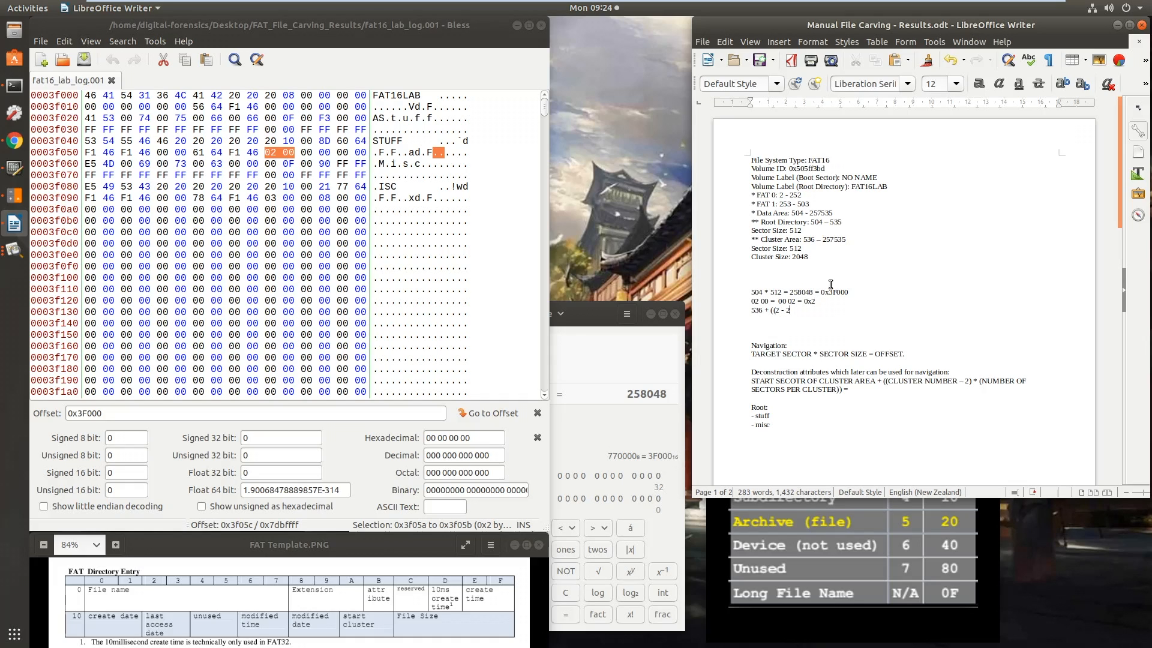
text())
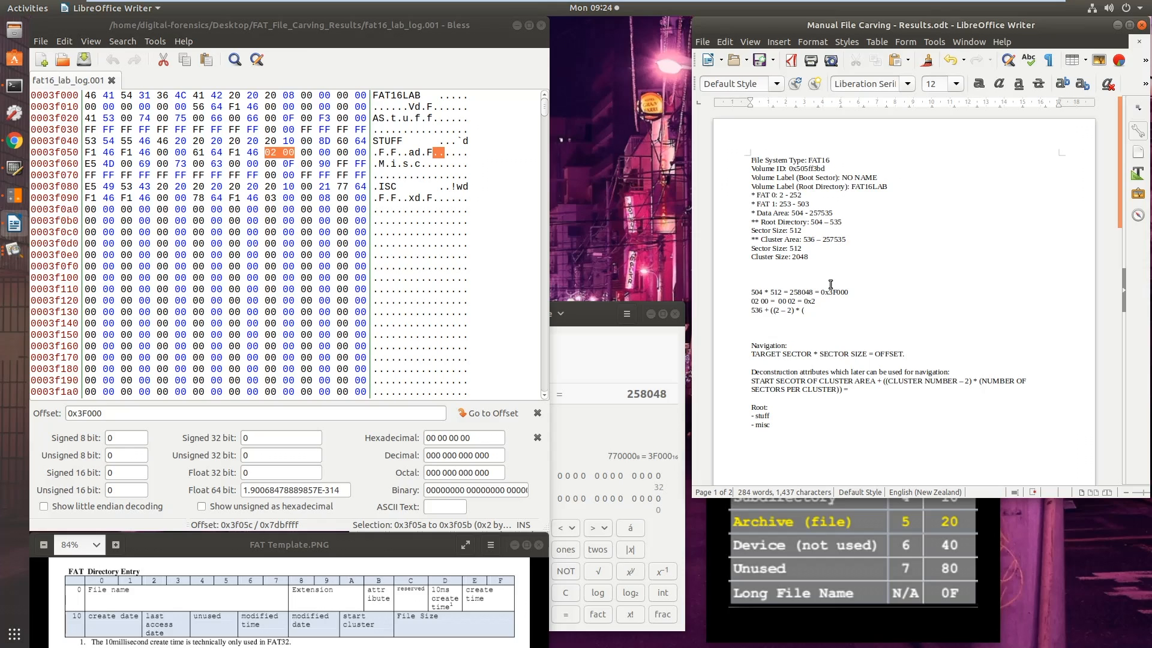
text(* (2048/512)) =)
Evaluate the cluster navigation expression in Calculator and record its result, 536, after the equals sign in the results document
triple_click(749, 355)
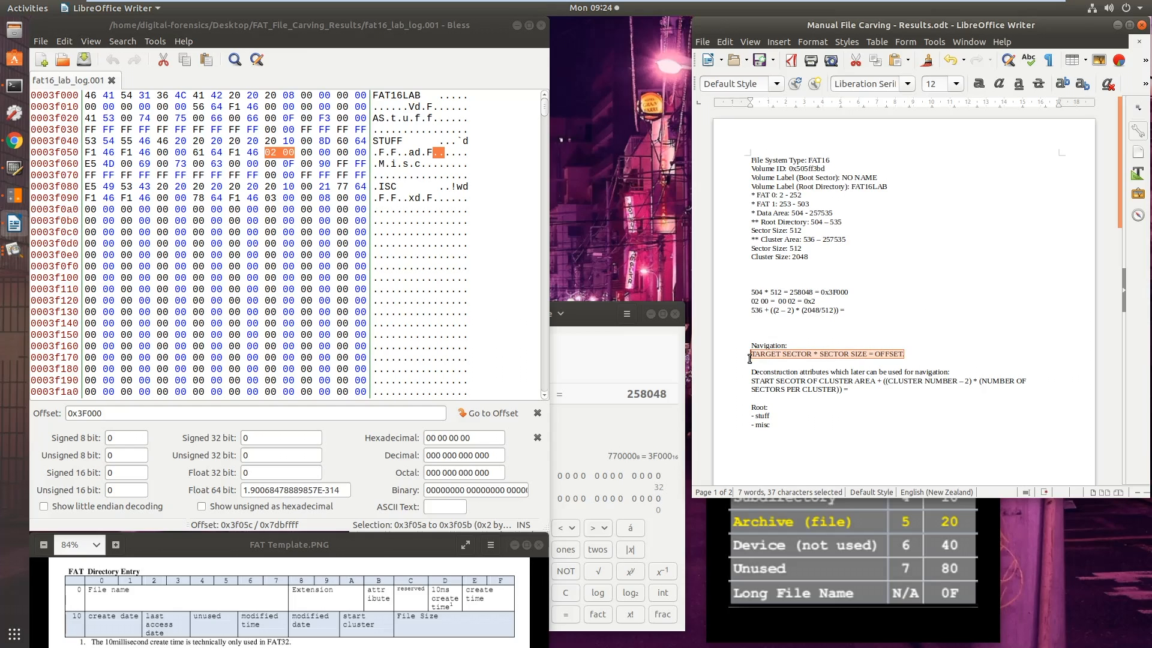
drag(849, 310, 749, 311)
key(ctrl+c)
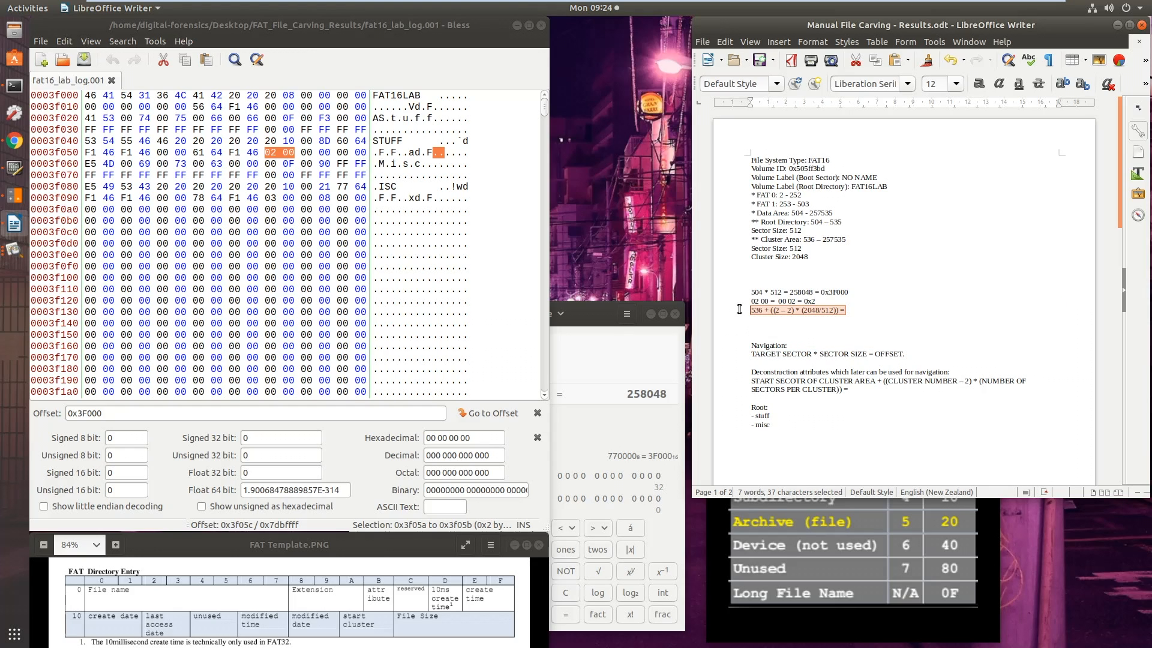
click(592, 320)
triple_click(423, 417)
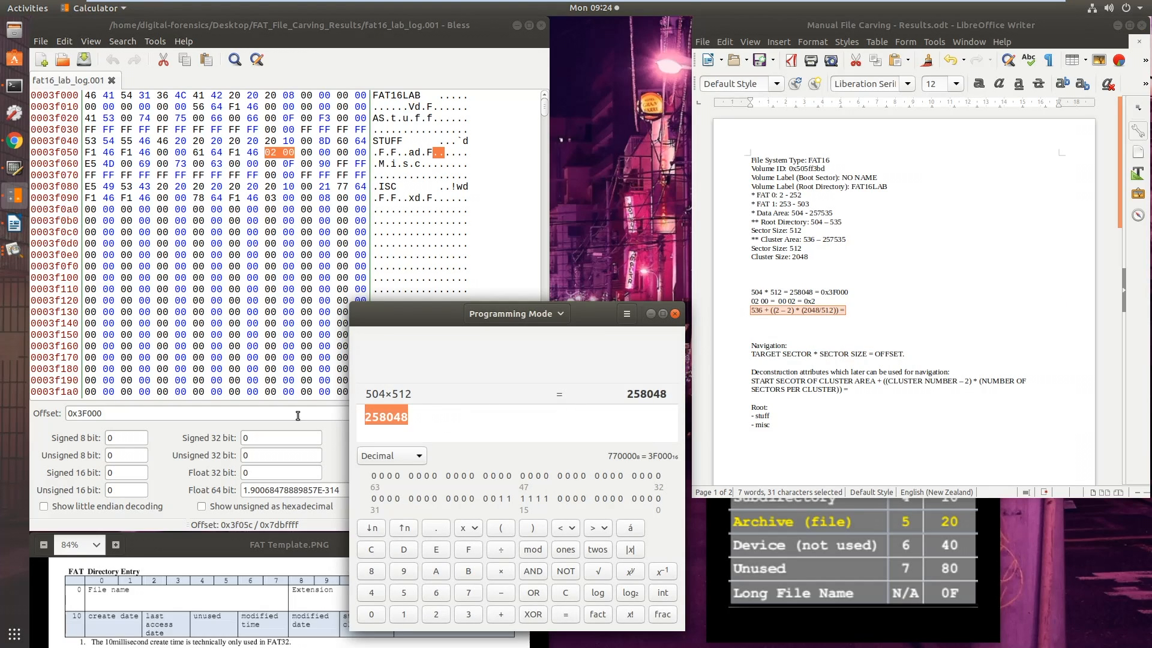
key(ctrl+v)
key(BackSpace)
key(BackSpace)
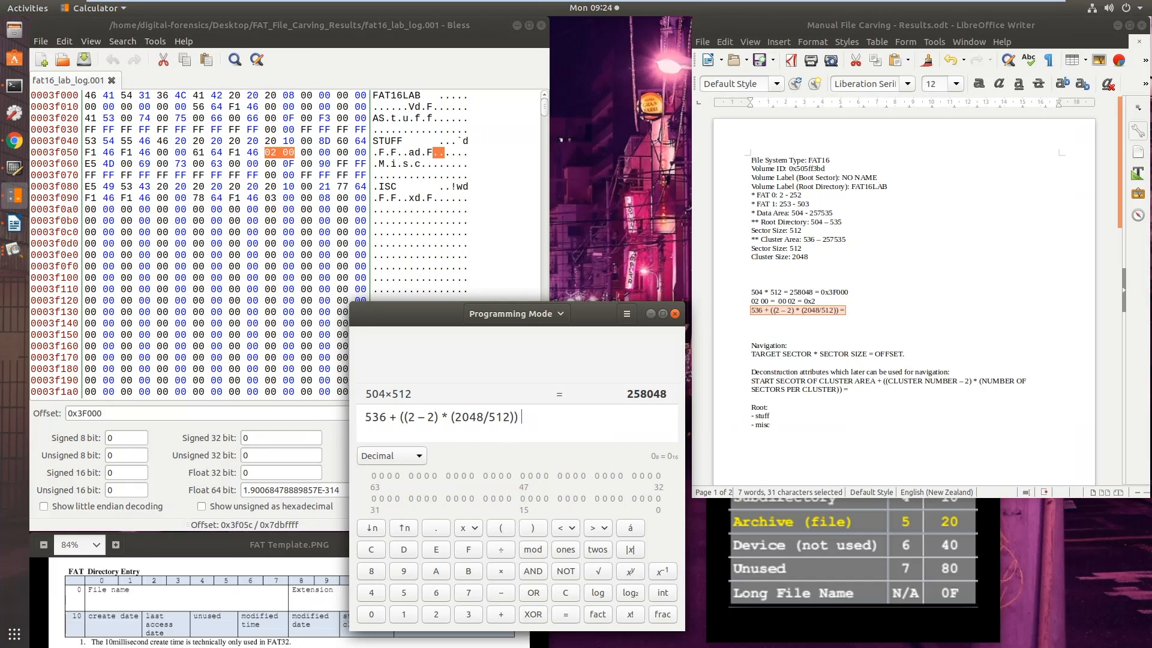
key(Return)
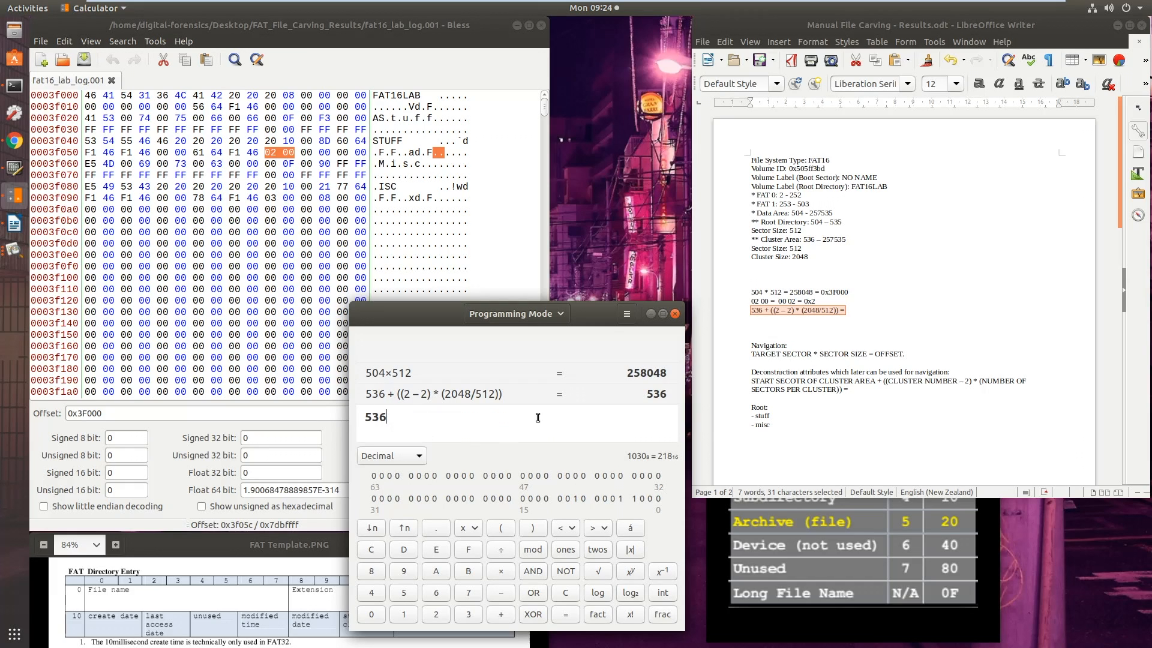
click(853, 312)
text(536)
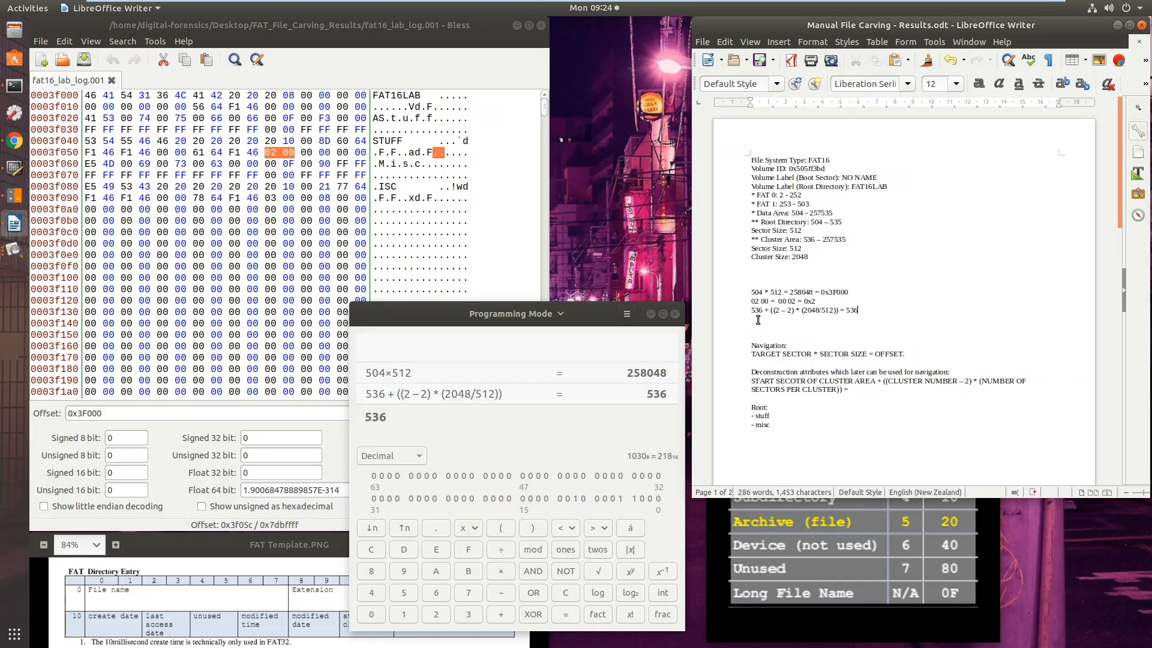
Calculate STUFF's byte offset from the target sector and record "536 * 512 = 274432 = 0x43000" on a new line
double_click(850, 310)
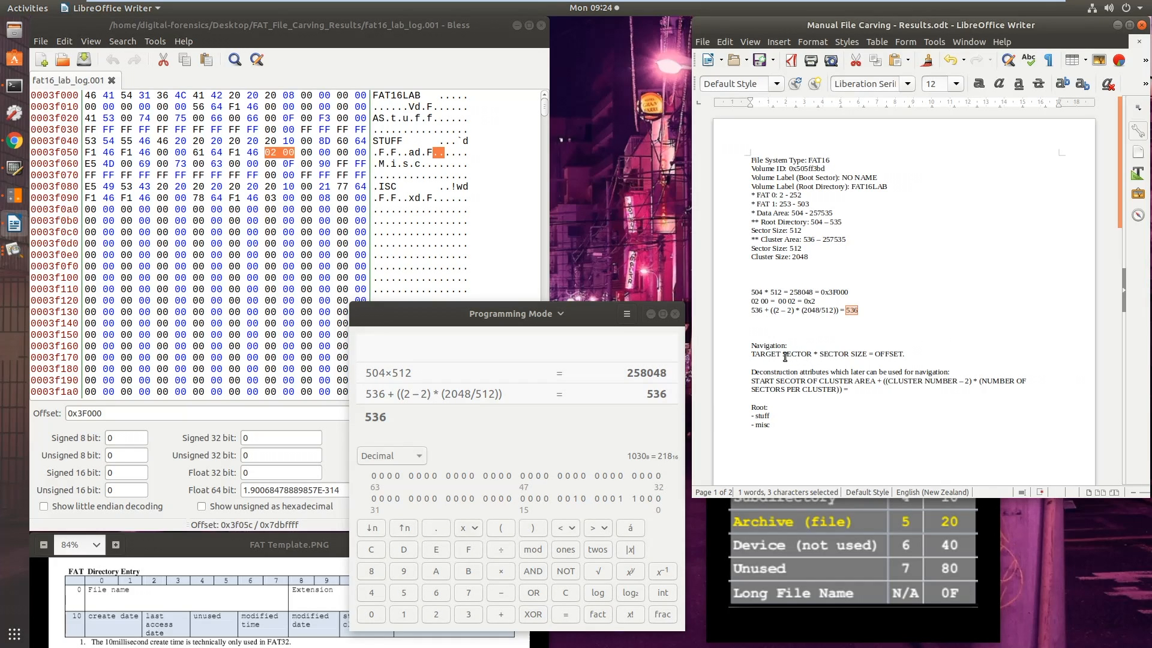
click(759, 319)
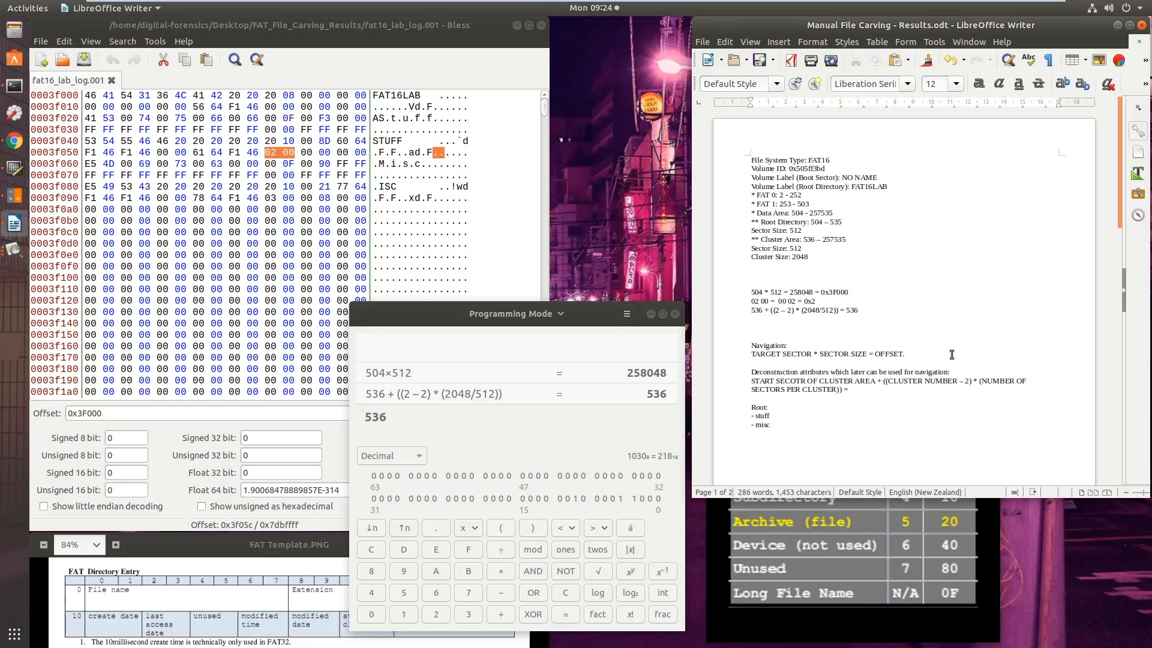
text(536 * 512 =)
click(506, 425)
text(* 512)
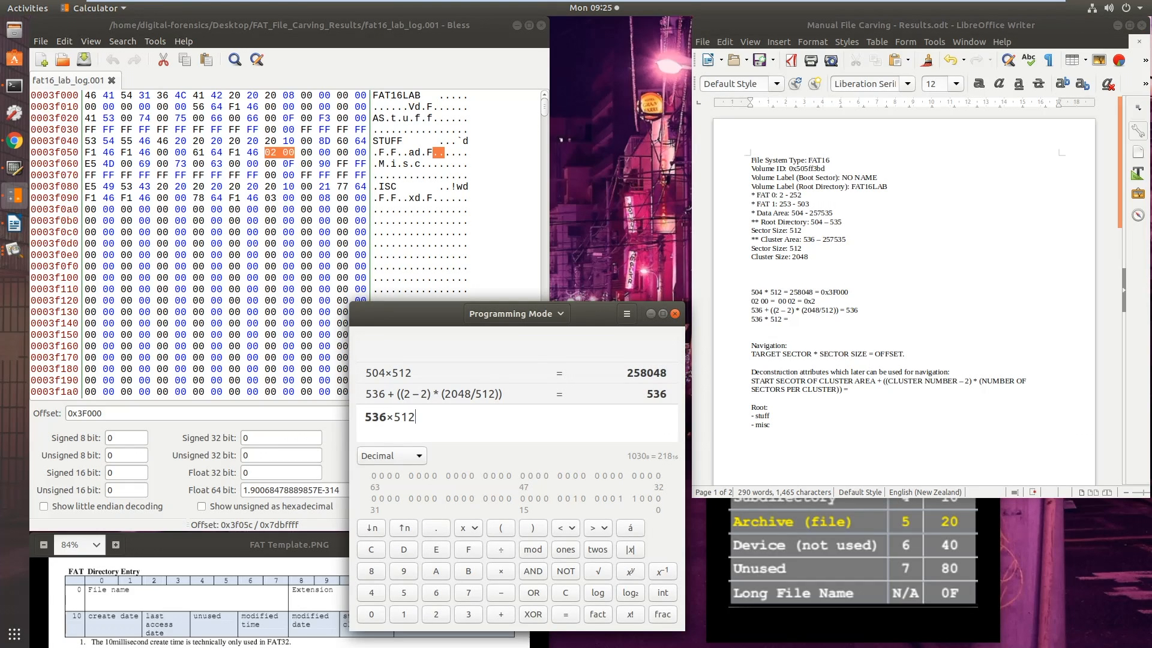
key(Return)
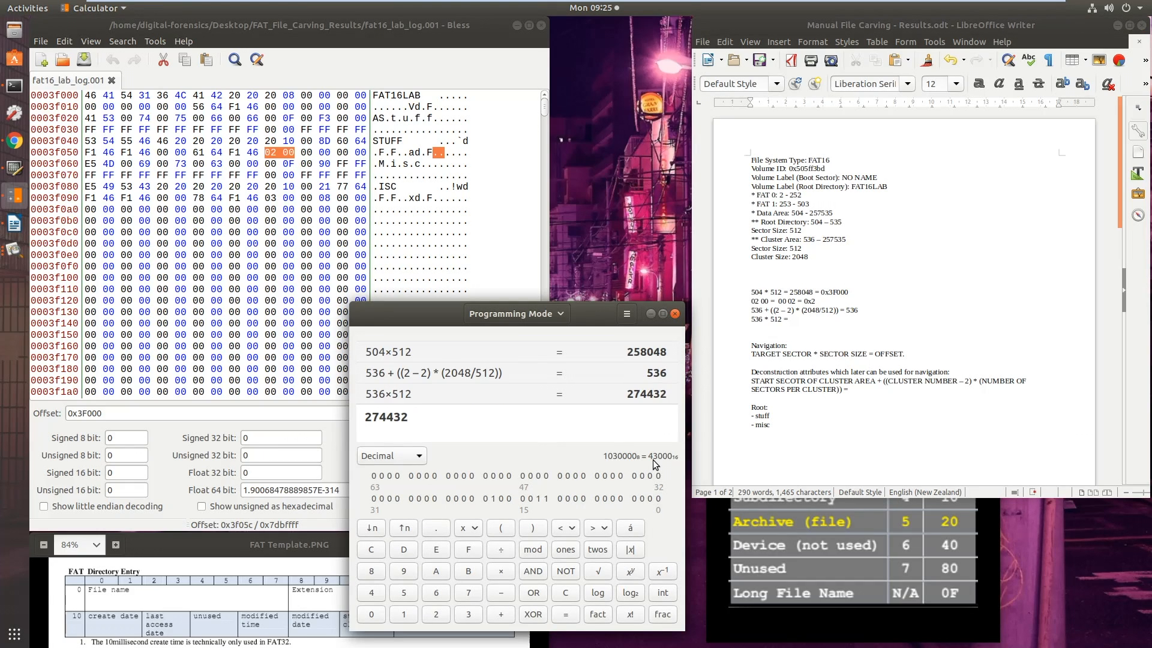
click(803, 326)
text(274432)
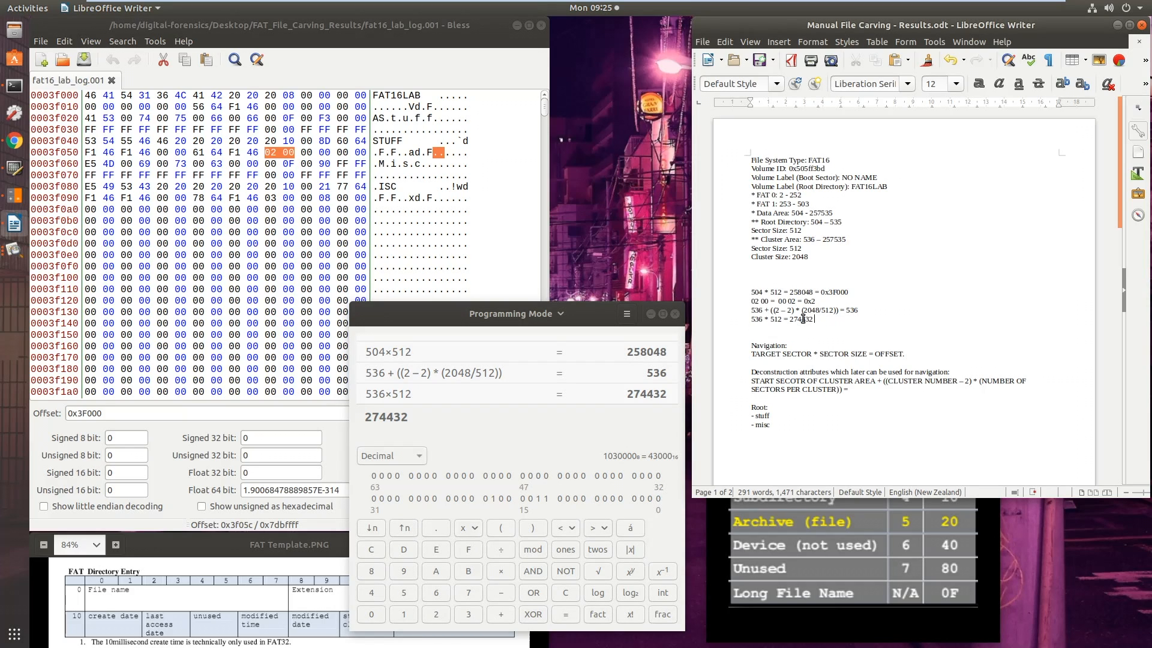
text( = 0x43000)
Copy 0x43000 from the results document and go to that offset in the Bless hex editor
double_click(839, 319)
key(ctrl+c)
click(167, 413)
drag(121, 416, 42, 415)
key(ctrl+v)
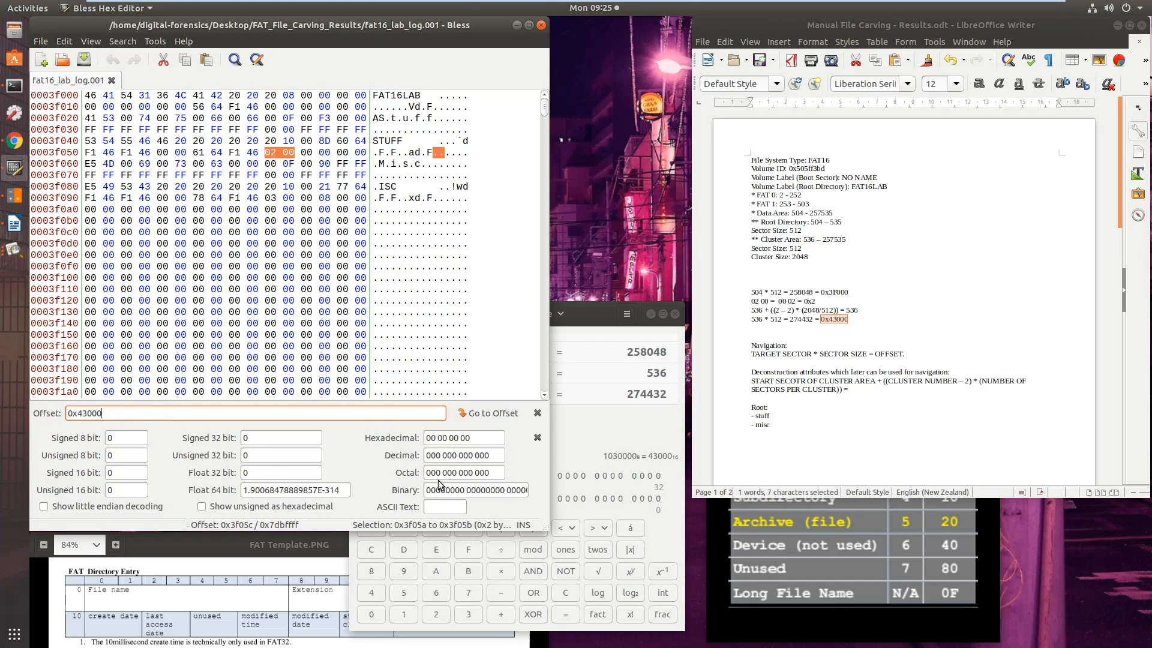
click(474, 415)
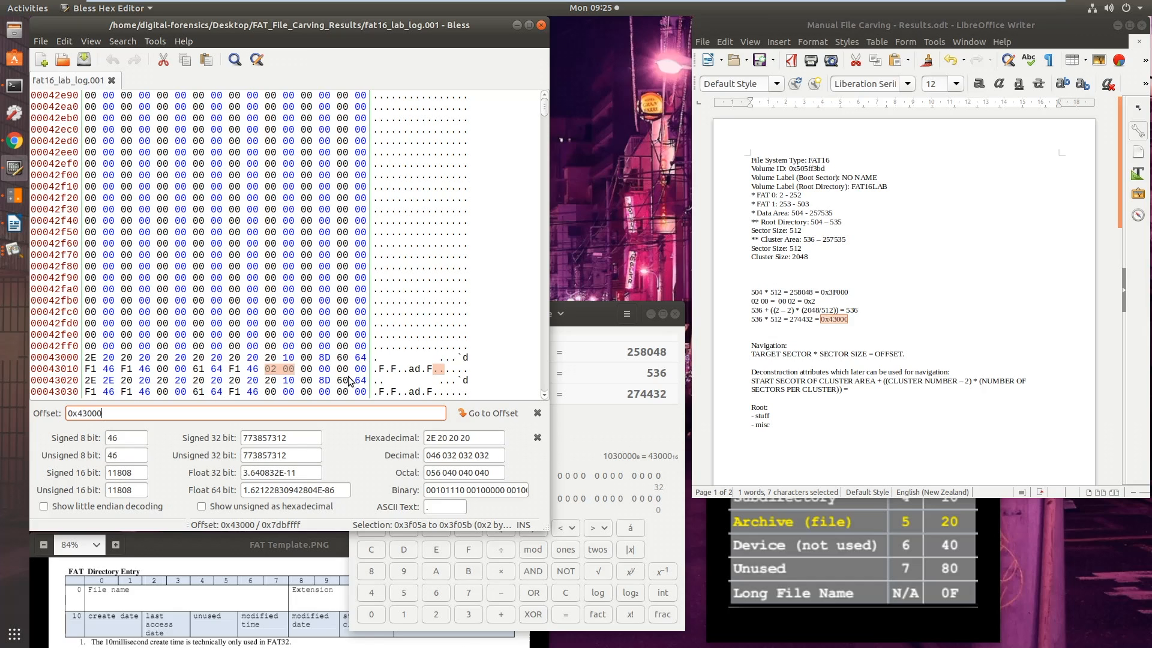
scroll(348, 381, down, 2)
scroll(363, 389, down, 1)
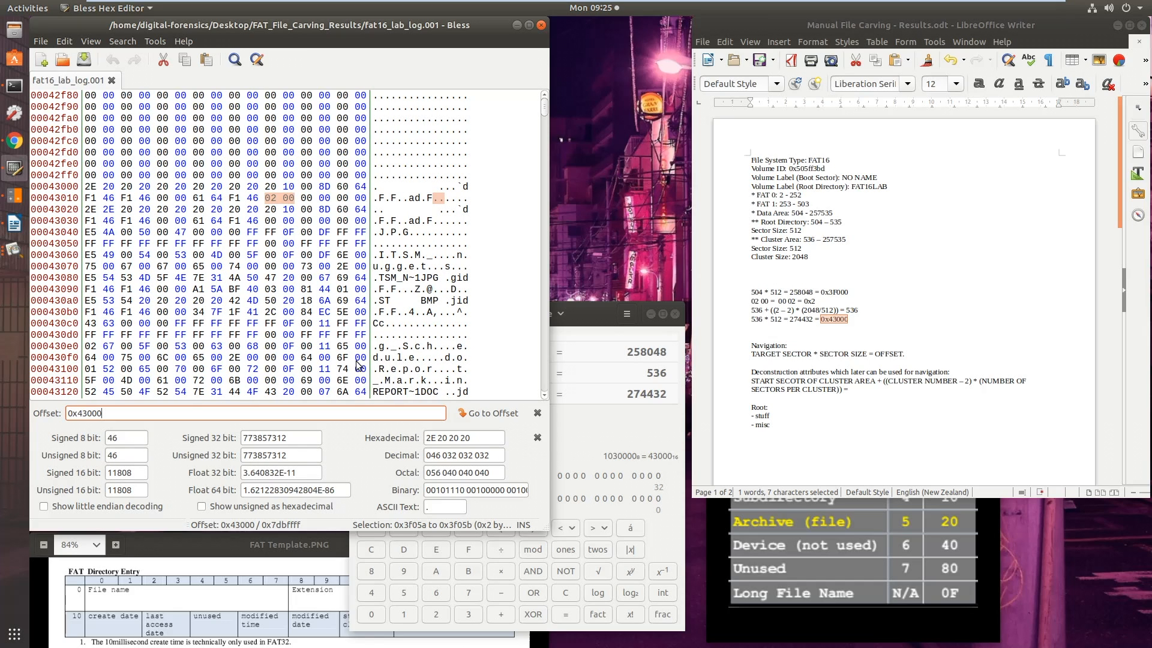
Examine the dot directory entry by selecting bytes 0x43000 to 0x4301f, and single out its first byte, 2E
click(88, 189)
scroll(156, 192, down, 2)
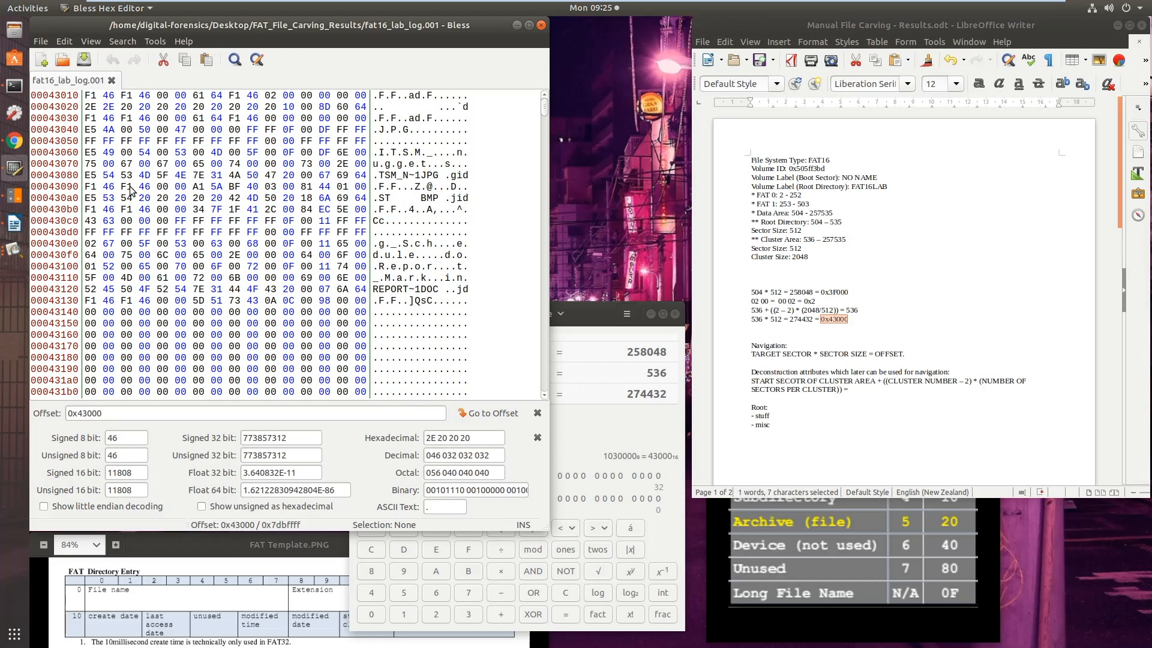
drag(89, 118, 365, 132)
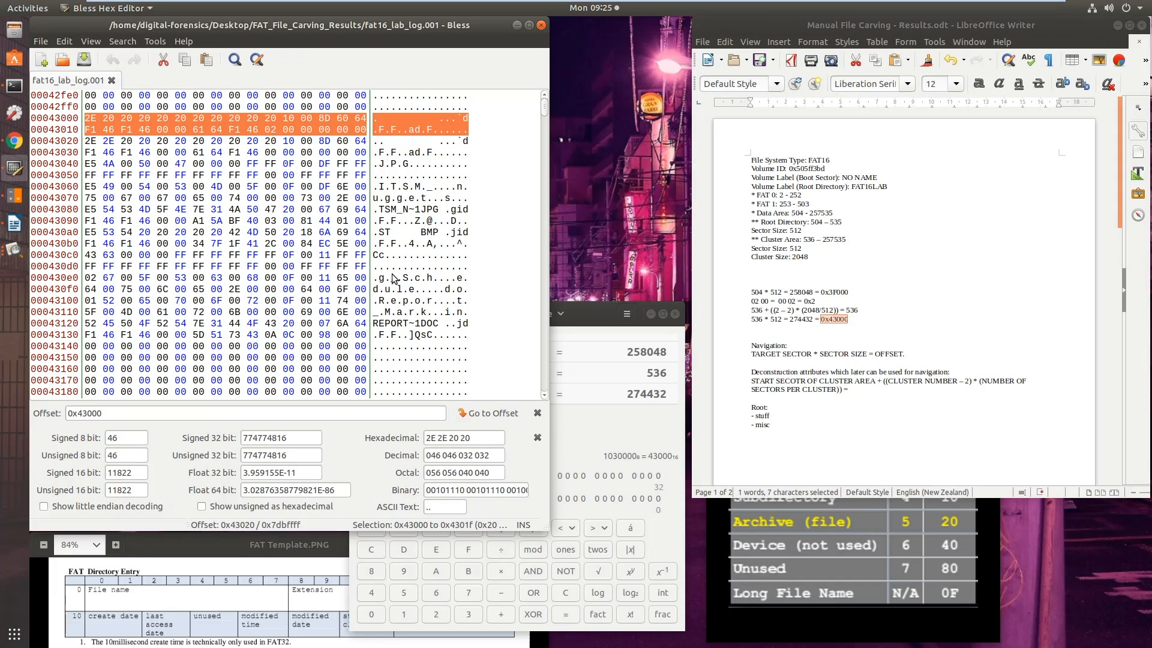
click(90, 119)
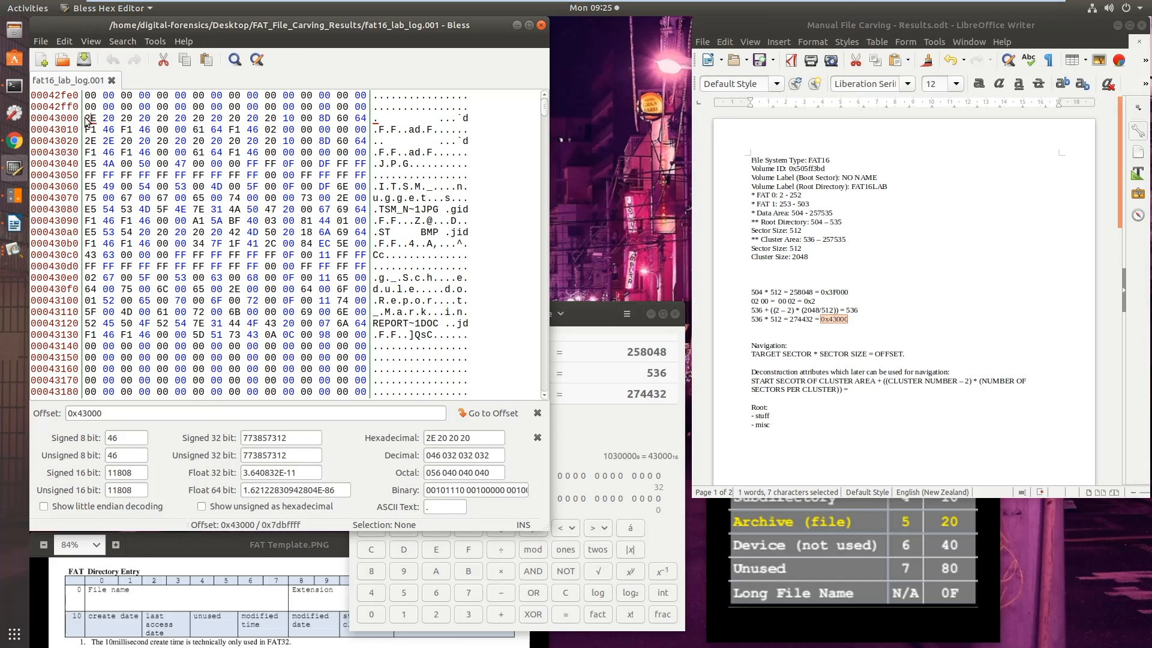
double_click(90, 119)
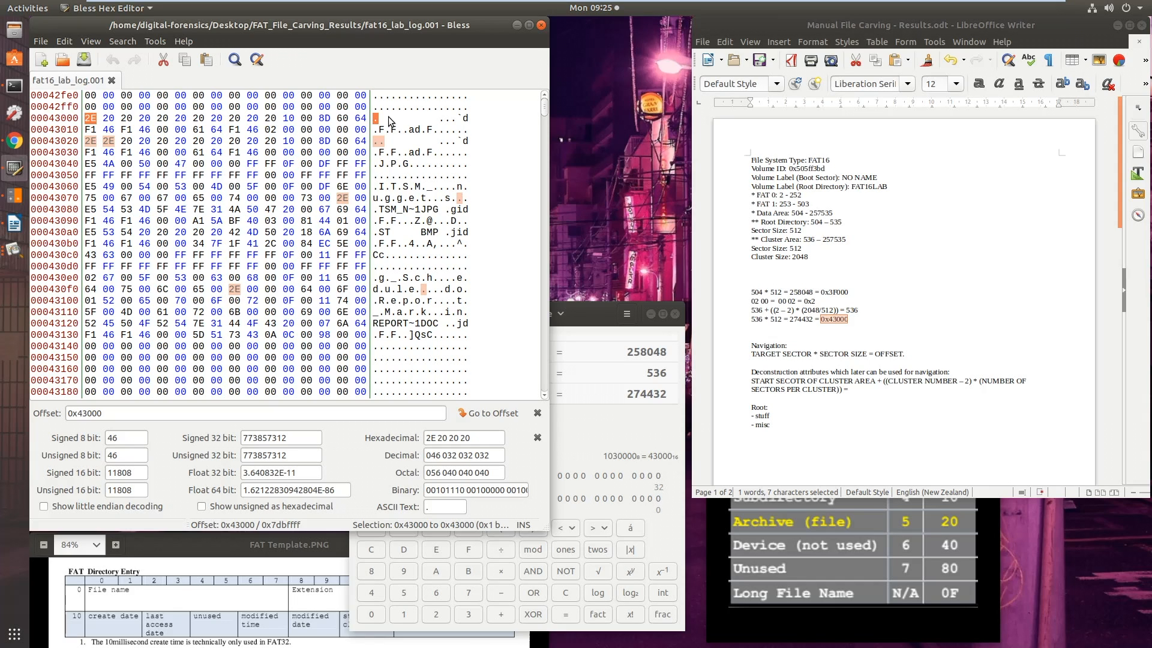
Open a new Terminal window and list the home directory with dir
click(14, 90)
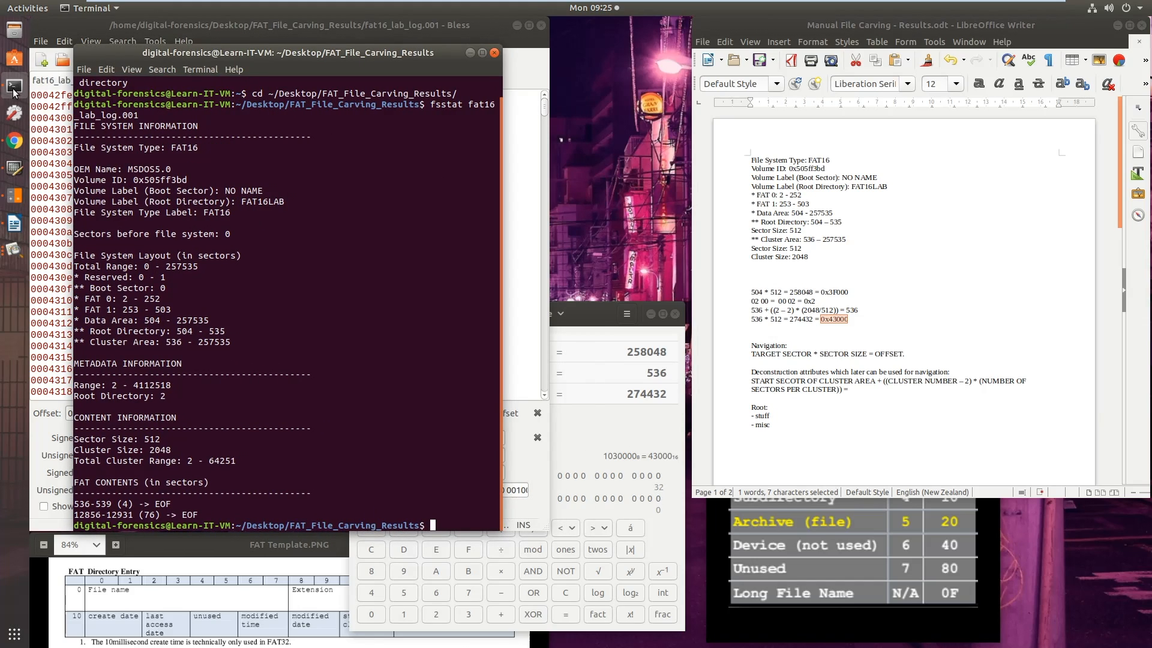
right_click(14, 90)
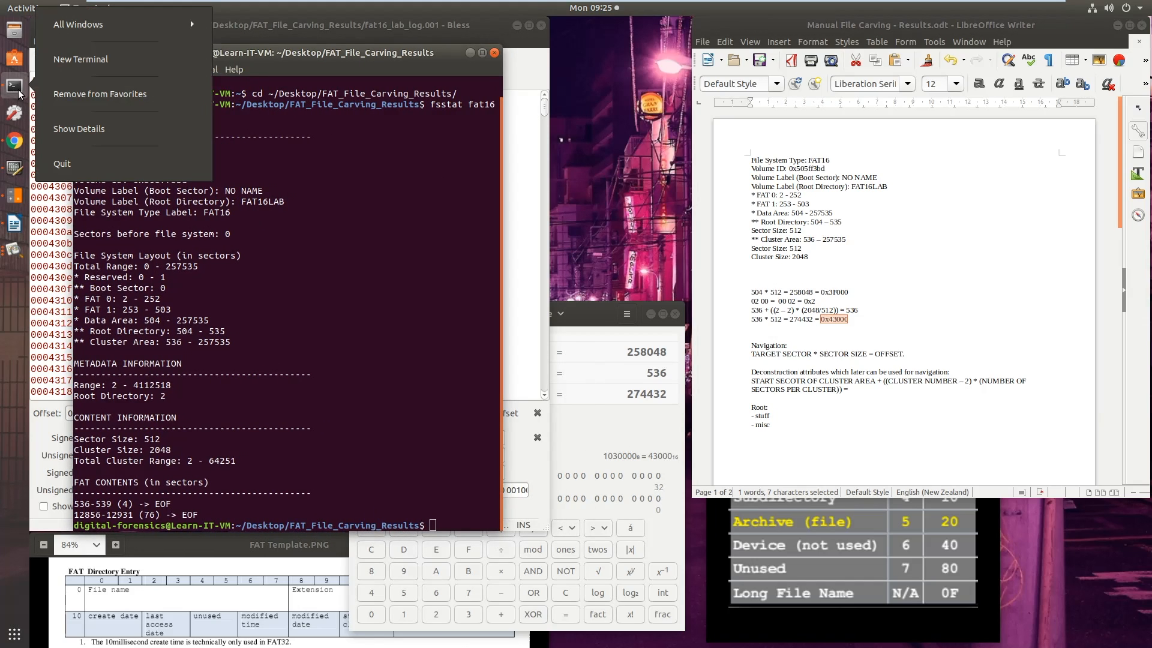
click(100, 63)
text(dir)
key(Return)
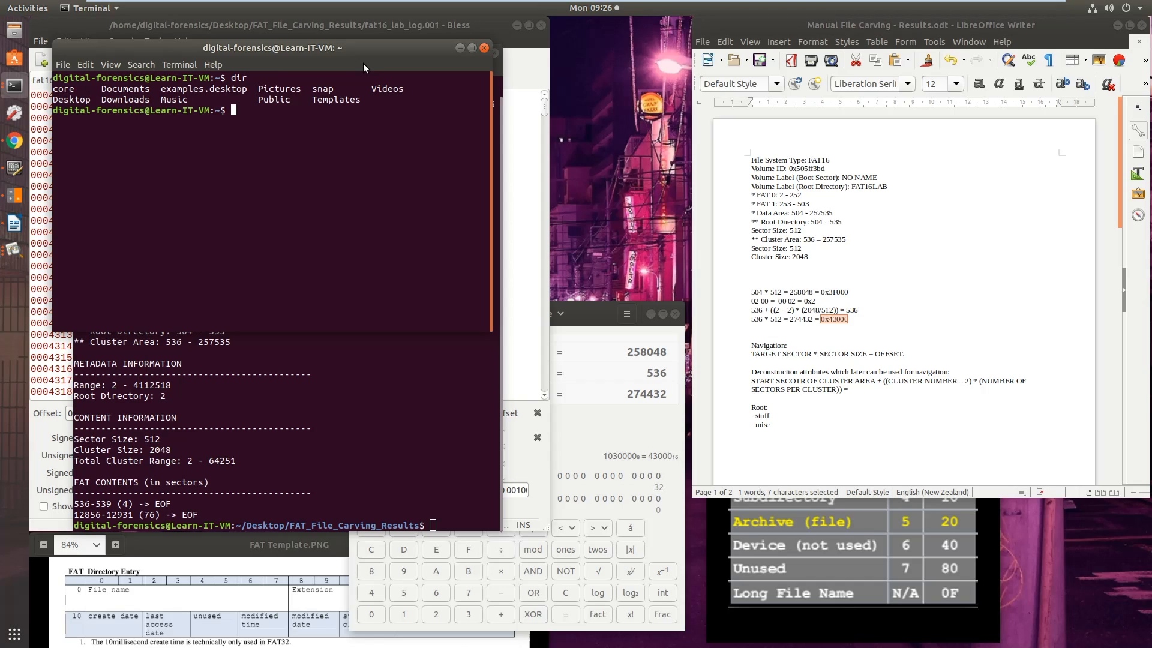
Change to the ~/Desktop/ directory in the terminal and list its contents with dir
text(cd ~/De)
key(Tab)
key(Return)
text(dir)
key(Return)
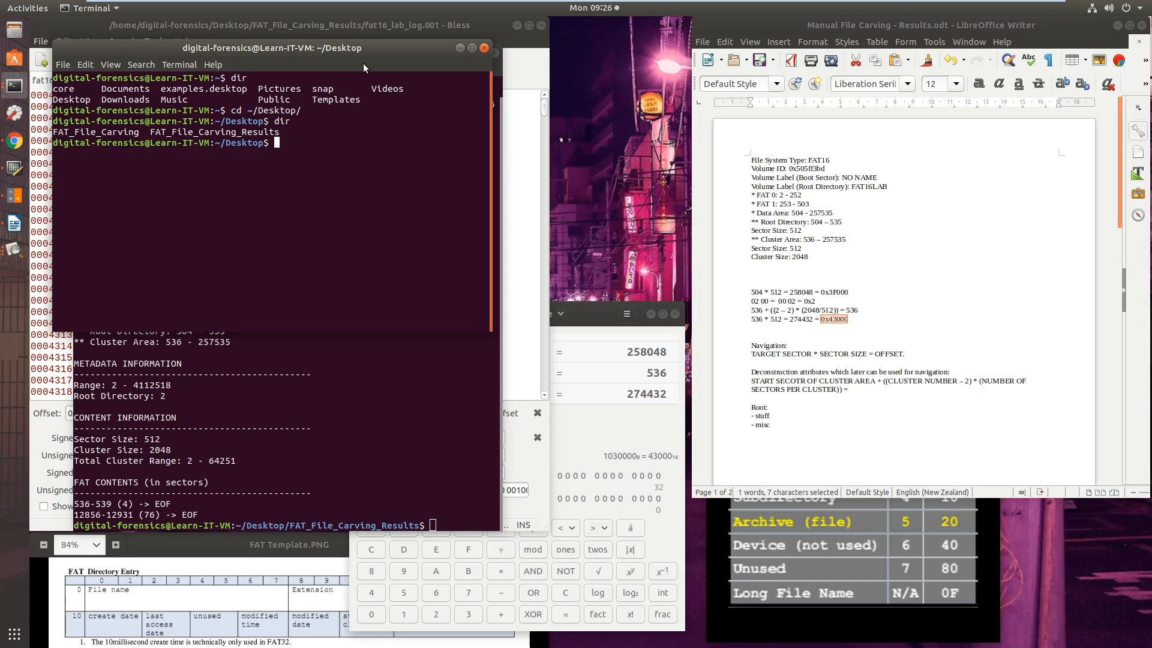
Enter the FAT_File_Carving directory and return to its parent with "cd .." to demonstrate the double-dot entry
text(cd FAT)
key(Return)
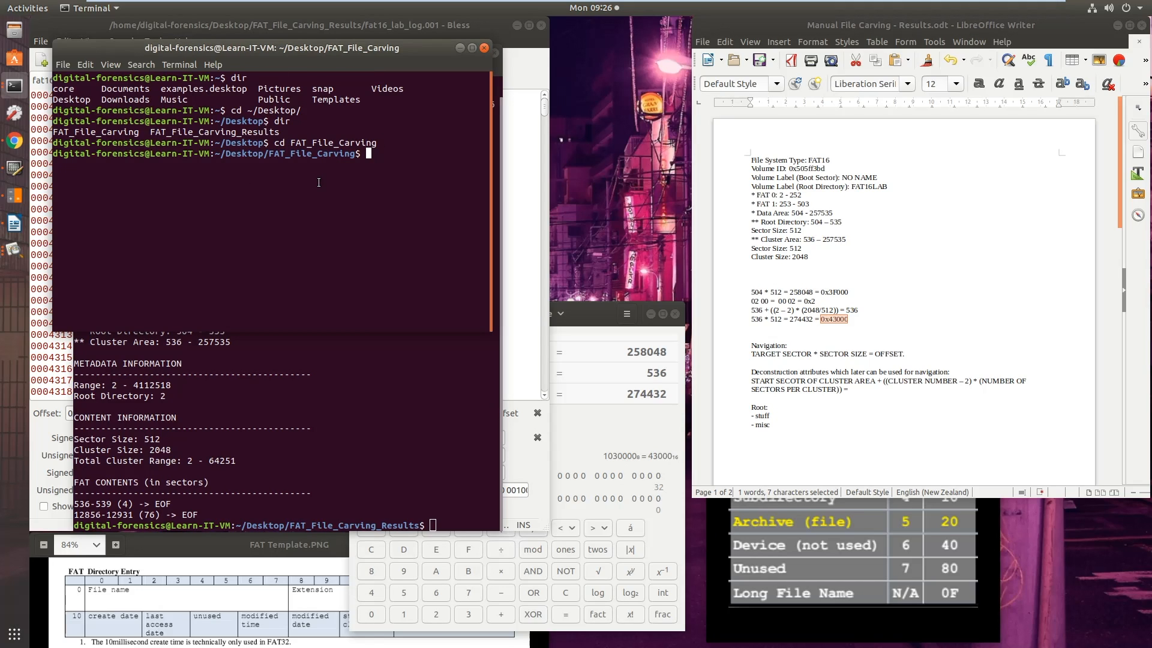
text(cd ..)
key(Return)
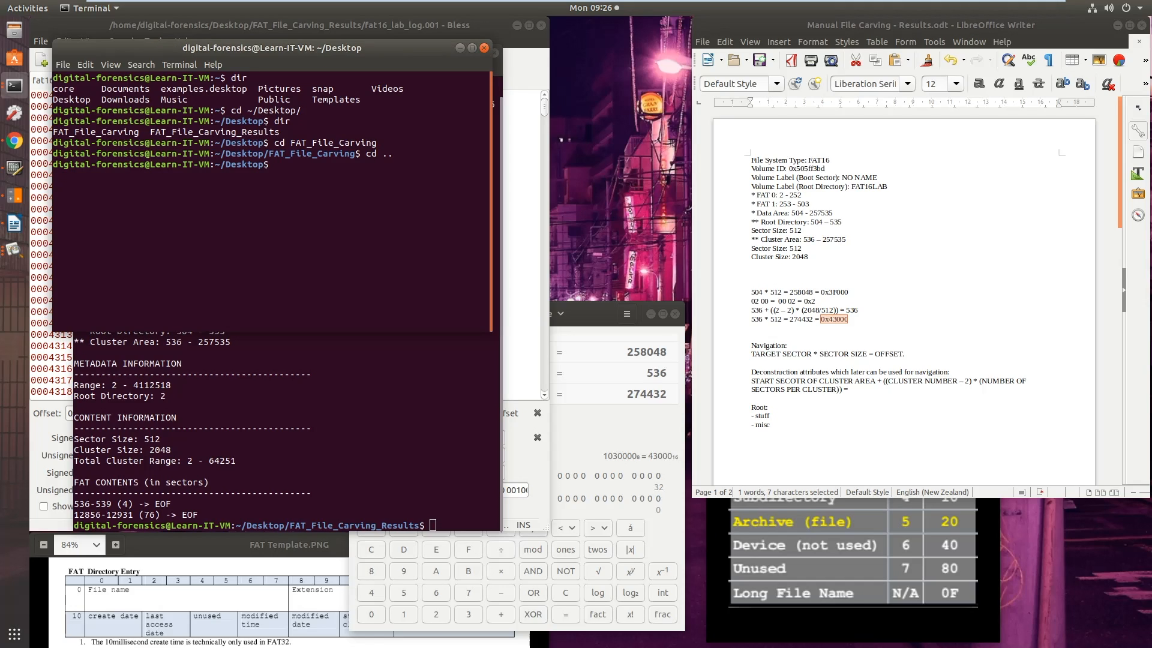
Highlight the directory change commands and the resulting Desktop path, close the new terminal, and minimize the fsstat terminal
drag(232, 142, 393, 154)
drag(269, 164, 227, 165)
click(362, 167)
click(483, 49)
drag(342, 52, 313, 52)
click(465, 51)
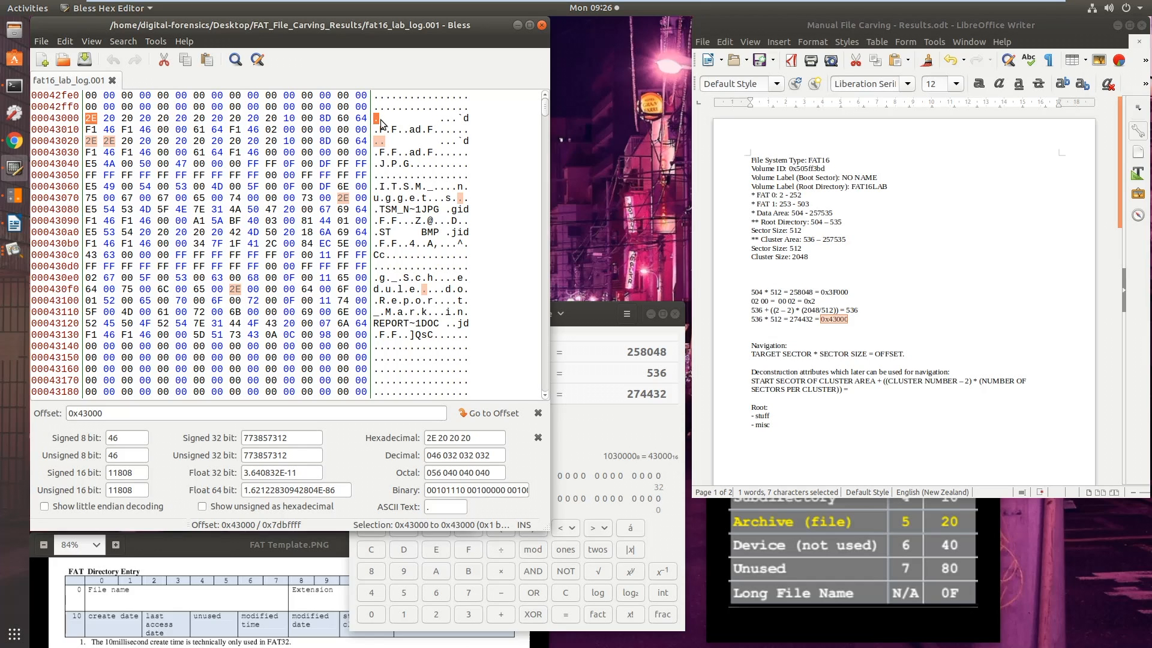
Examine STUFF's directory entries at 0x43000 to 0x4313f, the double-dot entry at 0x43020, and both dot entries through 0x4303f by selecting each range
click(87, 121)
drag(87, 120, 365, 337)
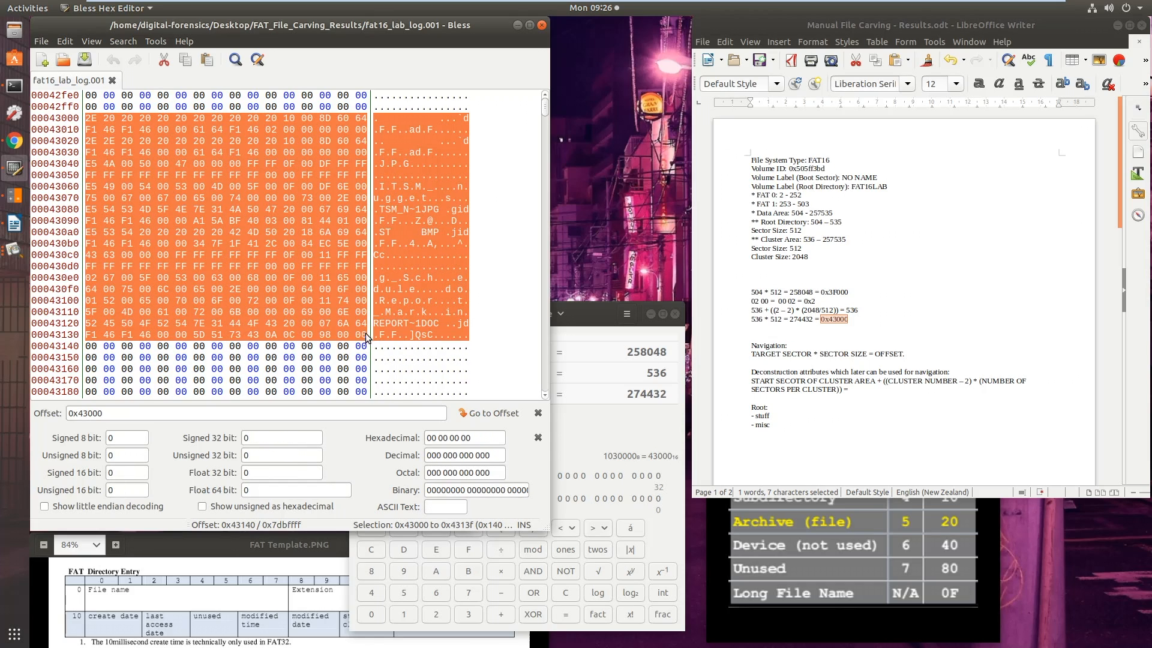
drag(85, 144, 367, 153)
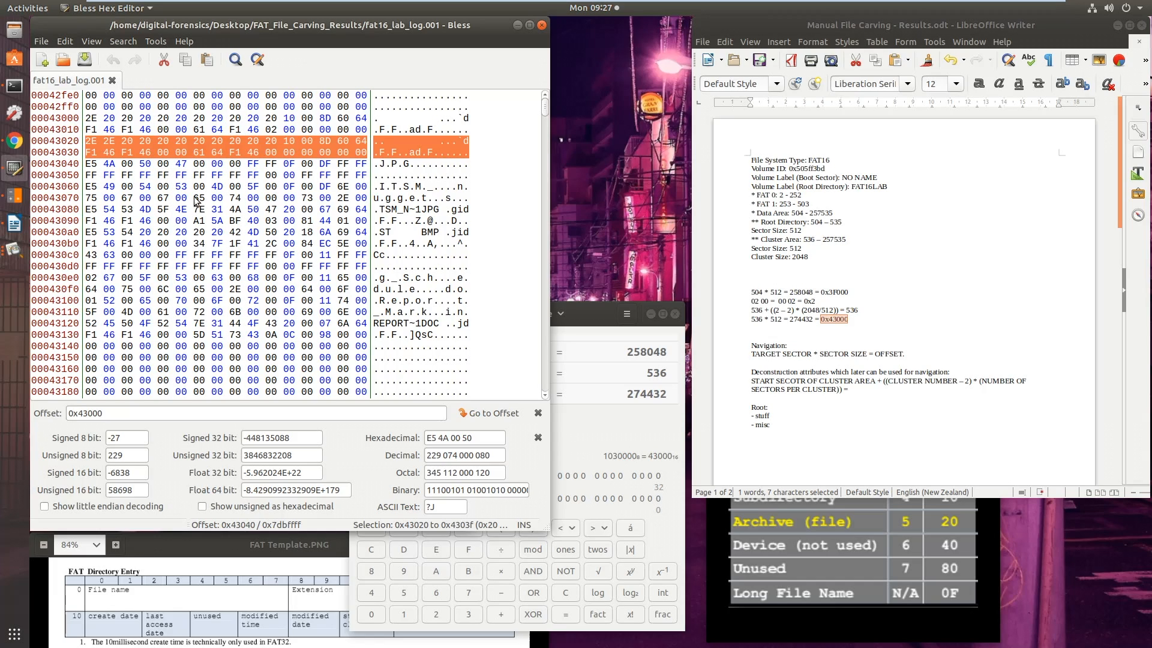
click(88, 168)
drag(88, 119, 362, 153)
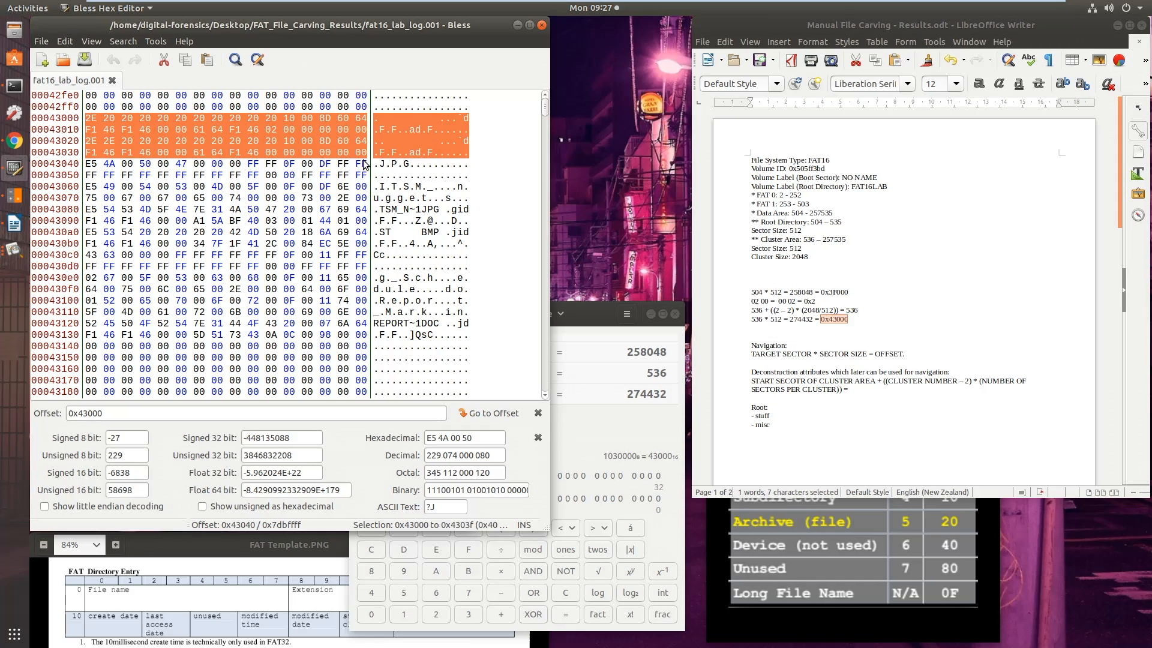
List ITSM_nuggets.jpg under stuff in the notes, based on the directory entries at 0x43040 to 0x4309f and the attribute table
click(781, 415)
key(Return)
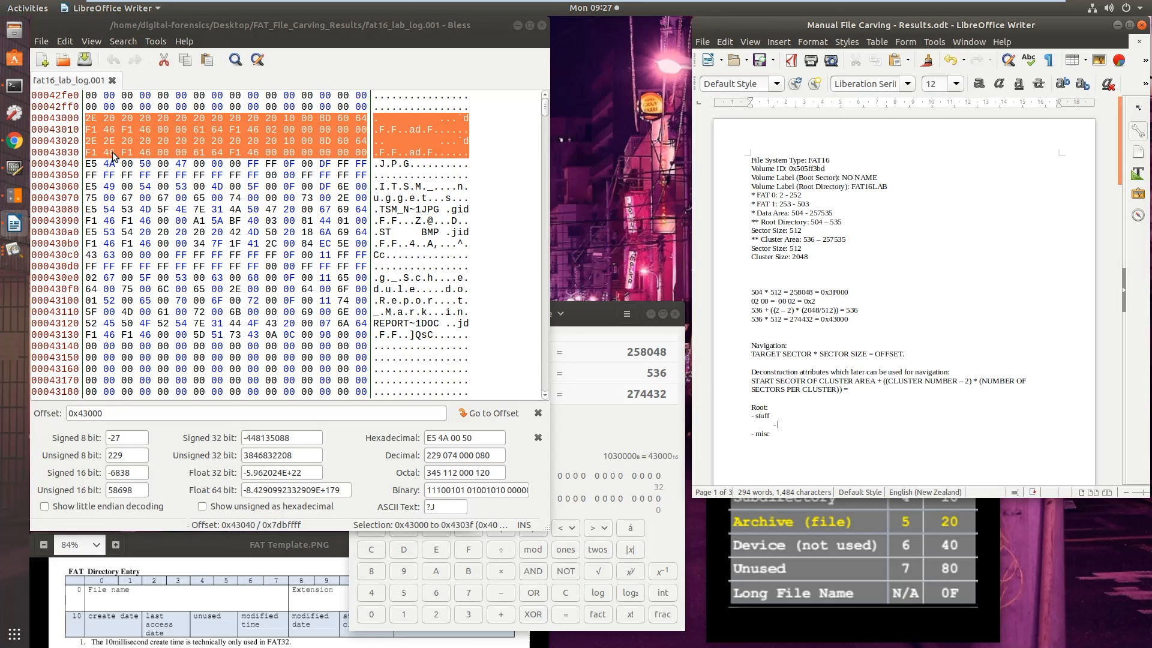
drag(87, 166, 362, 210)
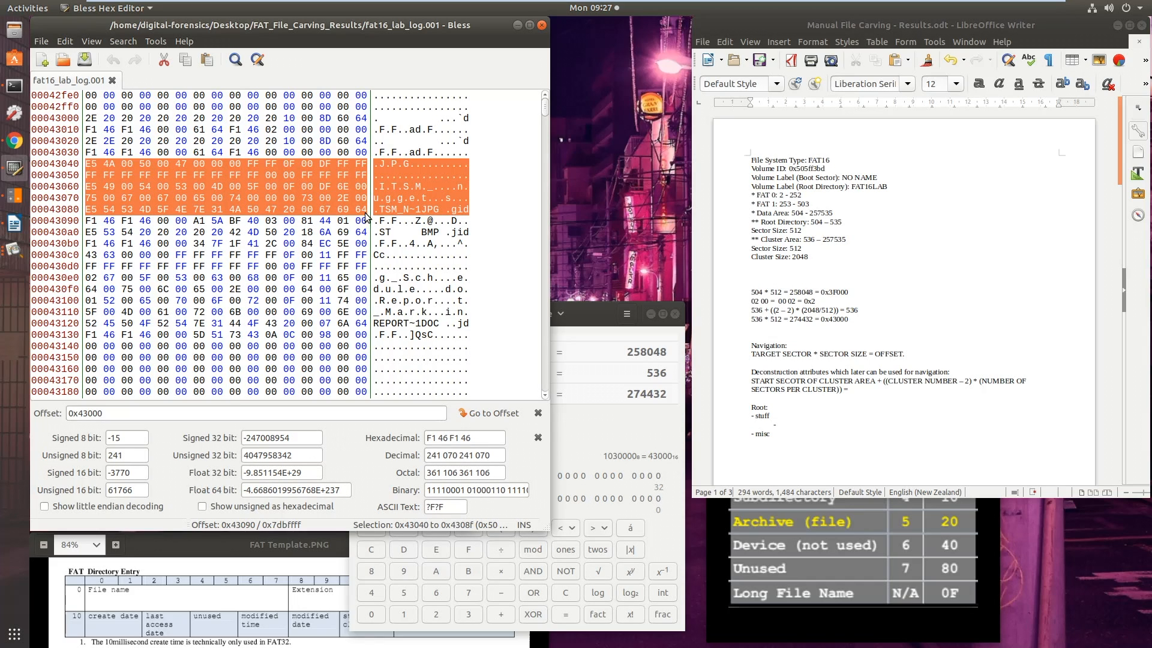
drag(90, 167, 362, 221)
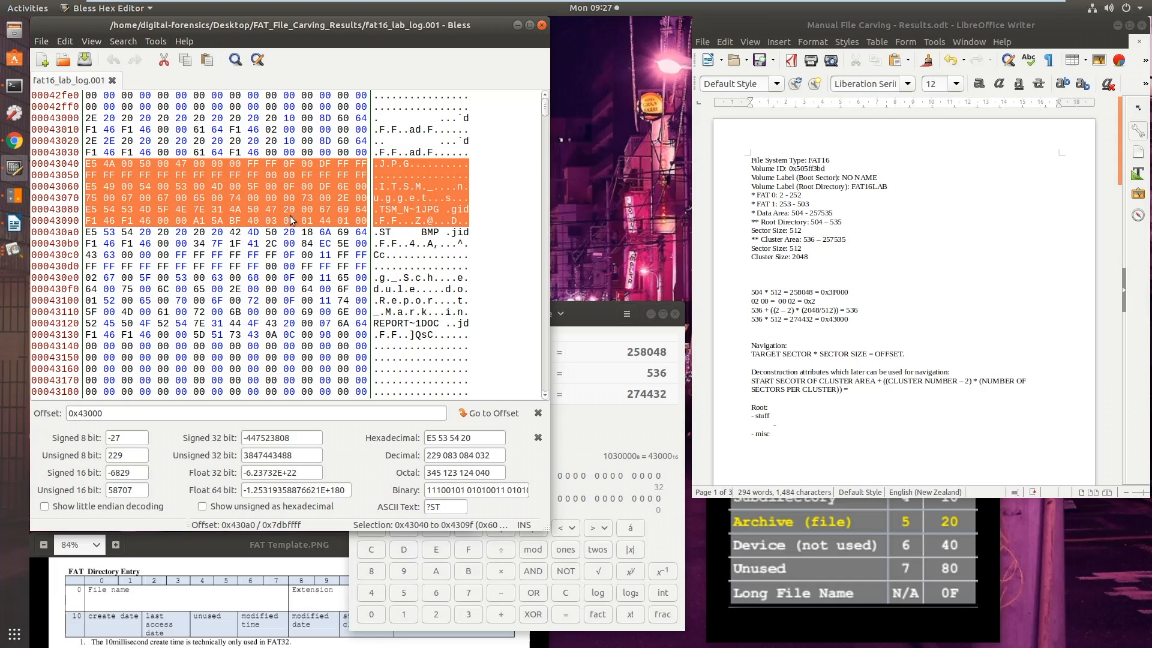
click(859, 557)
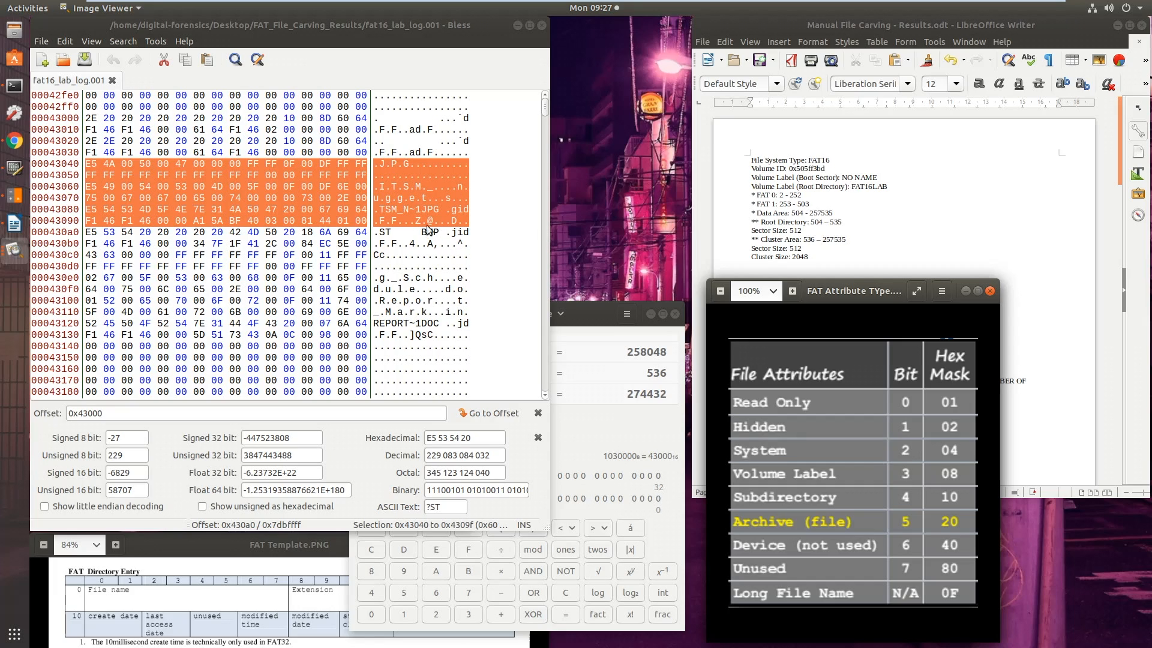
click(1014, 235)
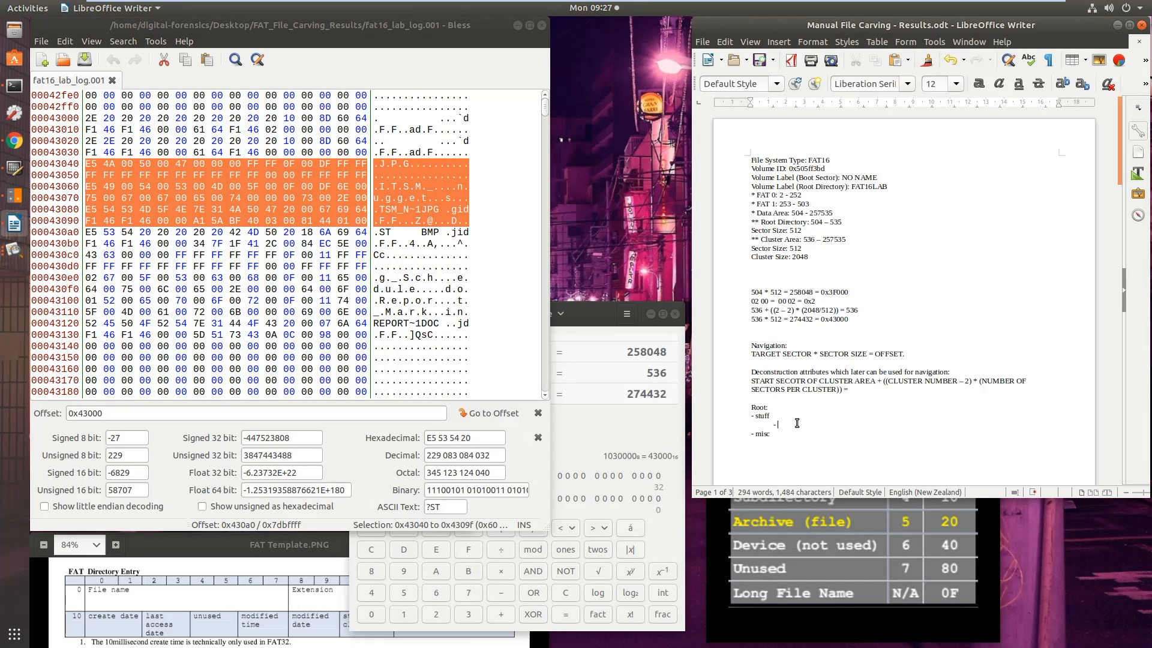
text(TSM_nuggets.jpg)
Select the BMP entry at 0x430a0 to 0x430bf and list it in the notes as ff4a.bmp
key(Return)
text(-)
drag(88, 234, 360, 243)
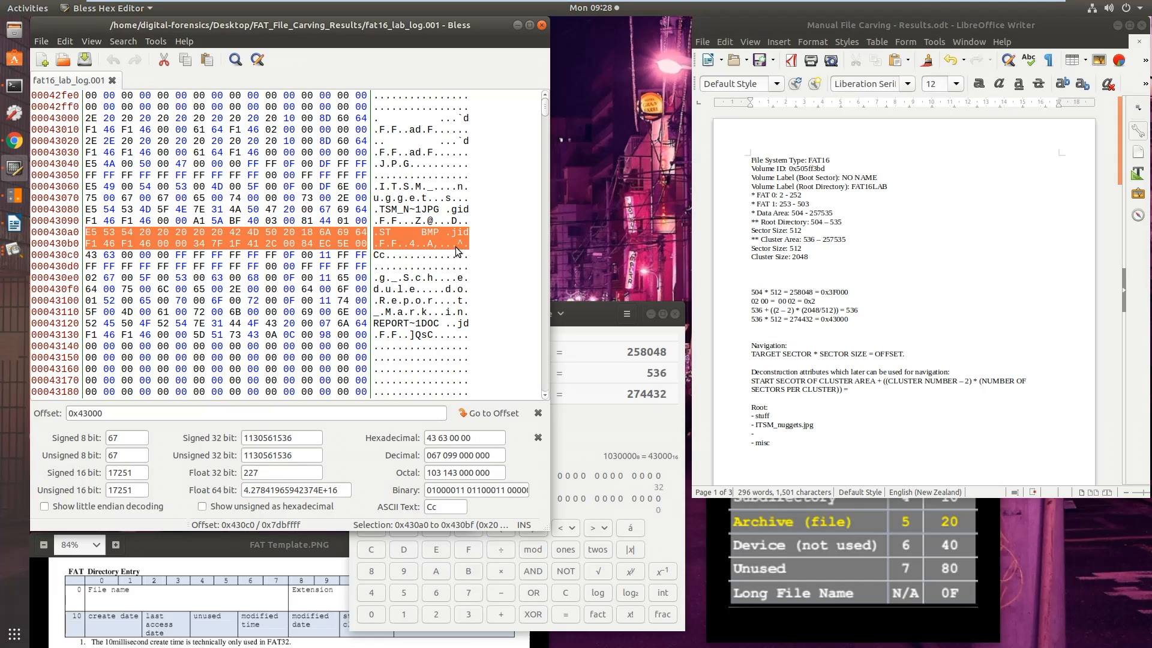
click(779, 434)
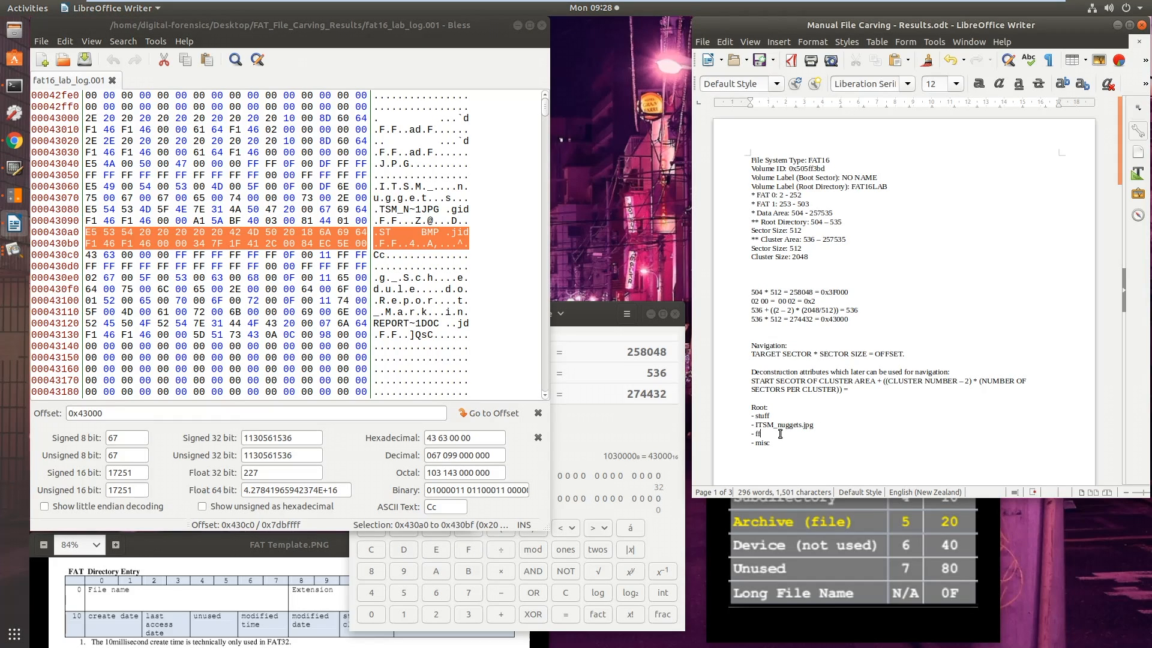
text(ff4a.bmp)
Select the entries at 0x430c0 to 0x4313f, list schedule report marking report.doc in the notes, and highlight the stuff file list
key(Return)
text(-)
drag(87, 256, 362, 344)
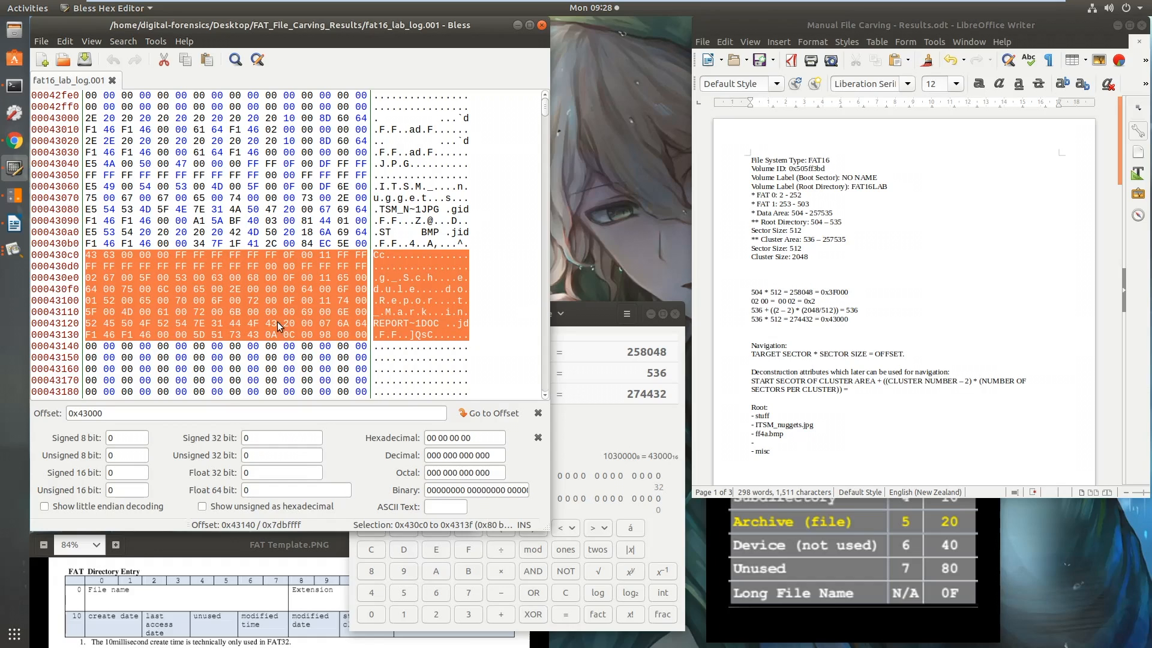
click(764, 444)
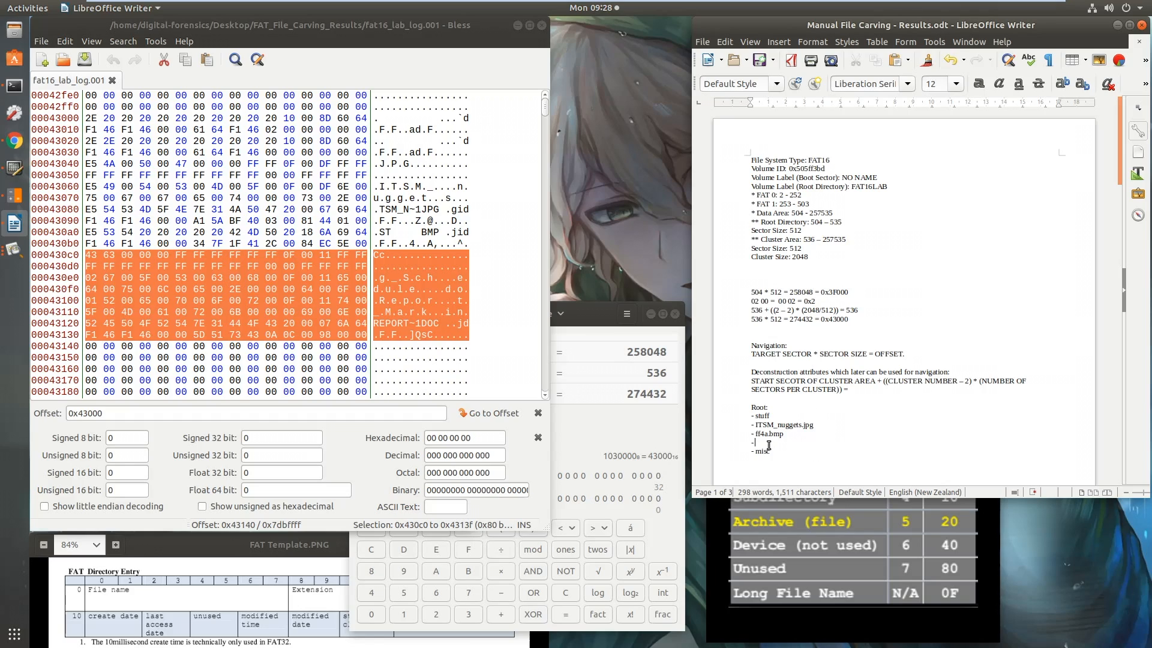
text(edule report marking report.doc)
drag(885, 444, 751, 418)
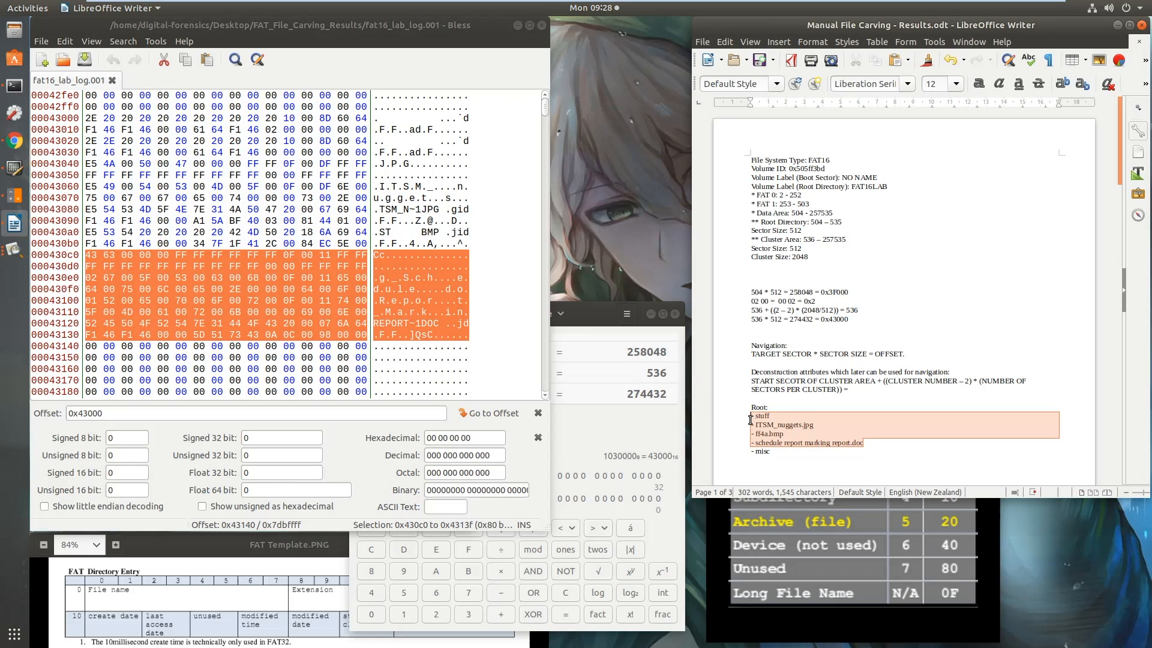
click(874, 451)
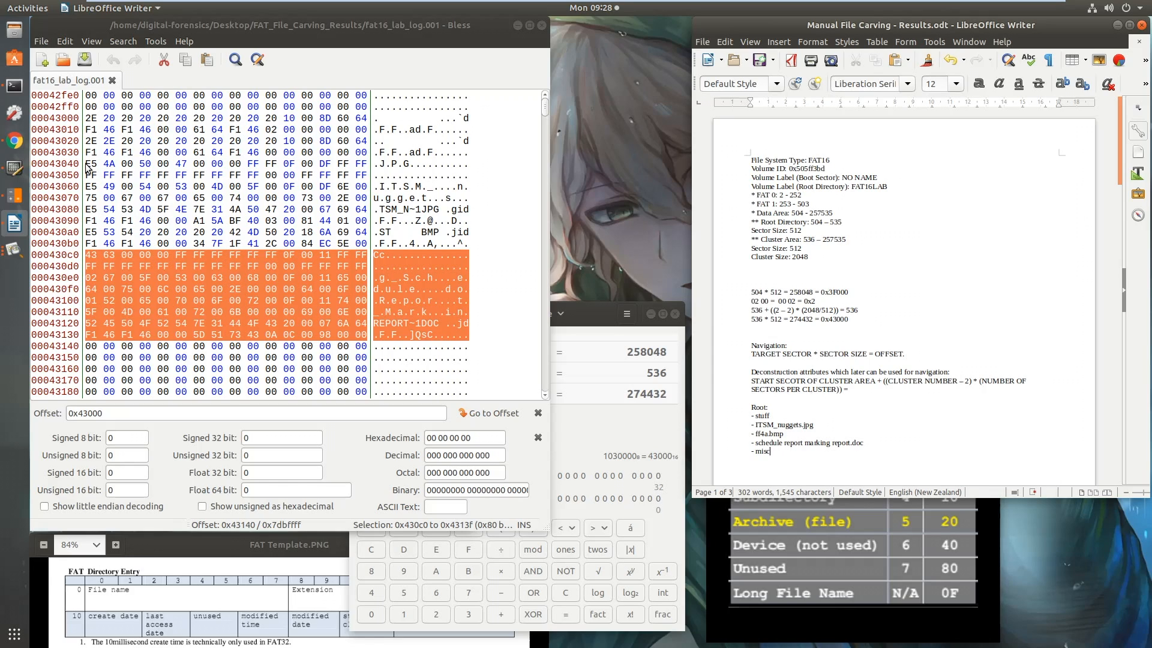
Examine the dot and double-dot entries at 0x43000 to 0x4303f against the file attribute table and the FAT directory entry template
drag(90, 119, 110, 142)
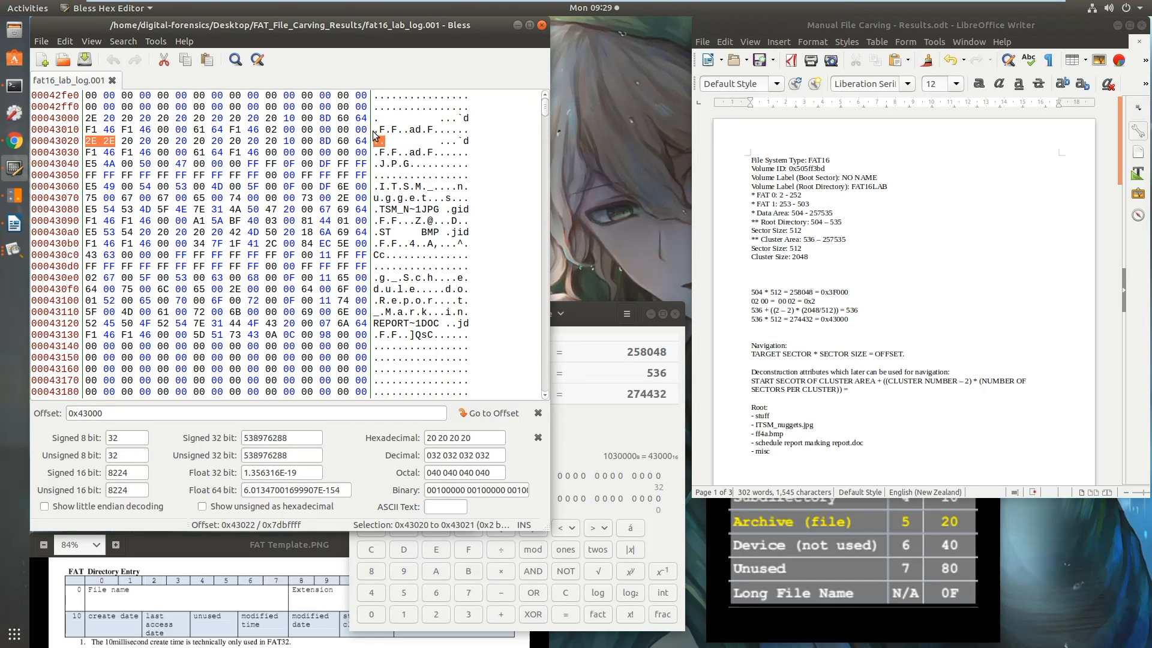
drag(89, 141, 364, 154)
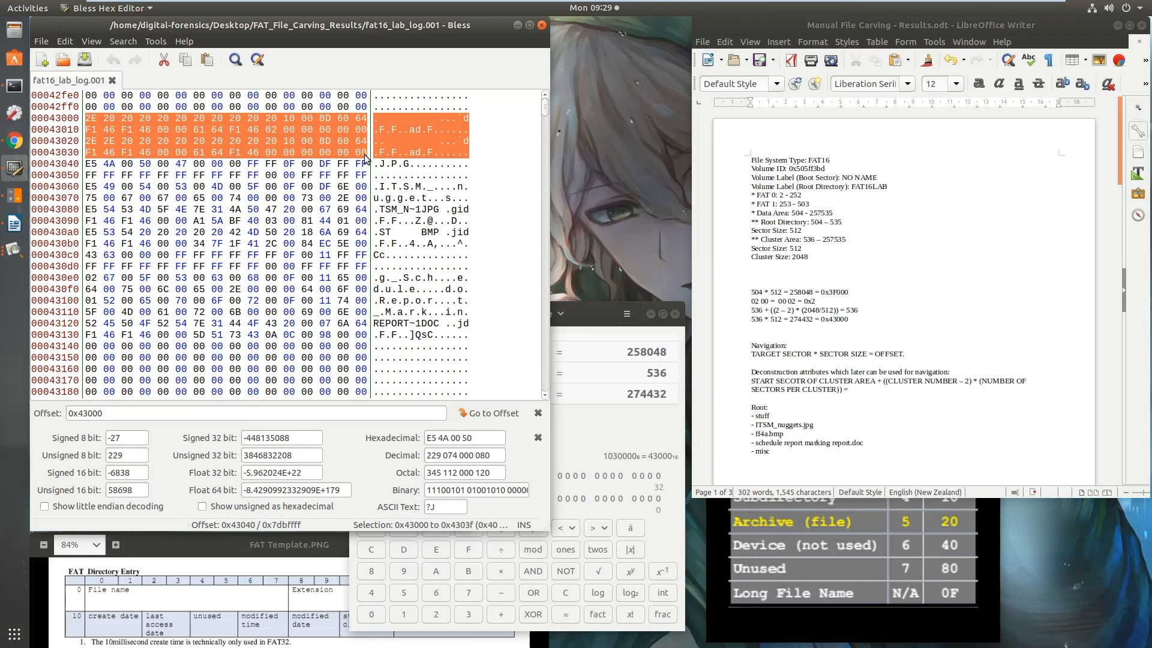
click(835, 570)
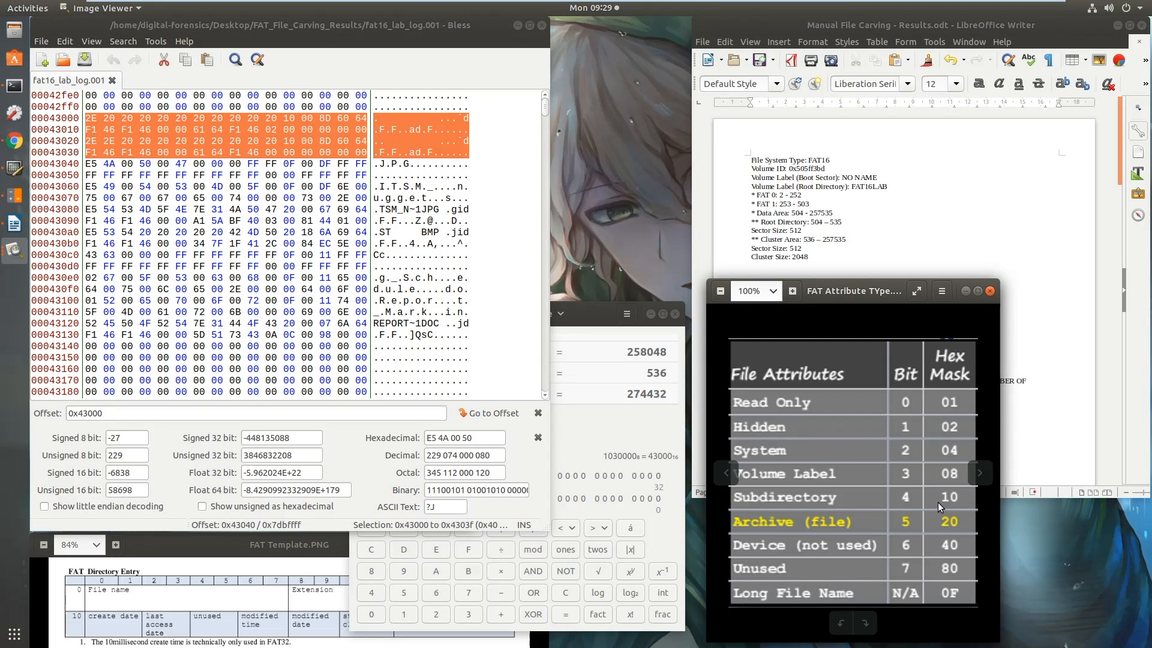
click(312, 546)
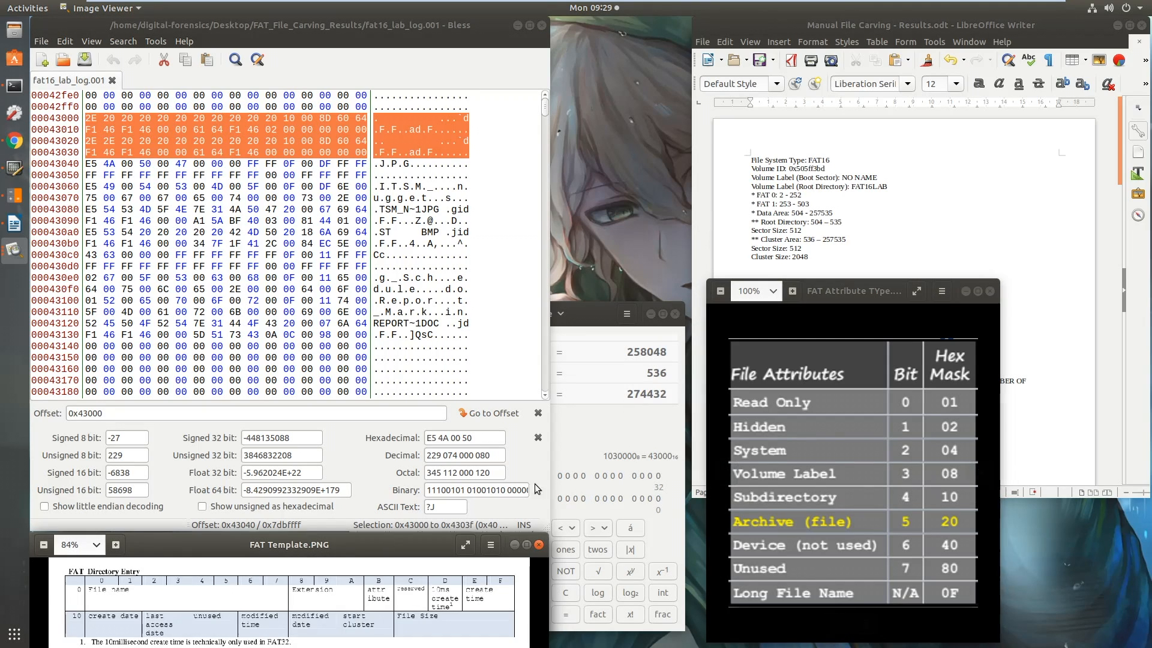
click(865, 258)
Examine the JPG entries at 0x43040 to 0x4309f, the BMP entry through 0x430bf and the DOC entries through 0x4313f, consulting the attribute table
click(378, 165)
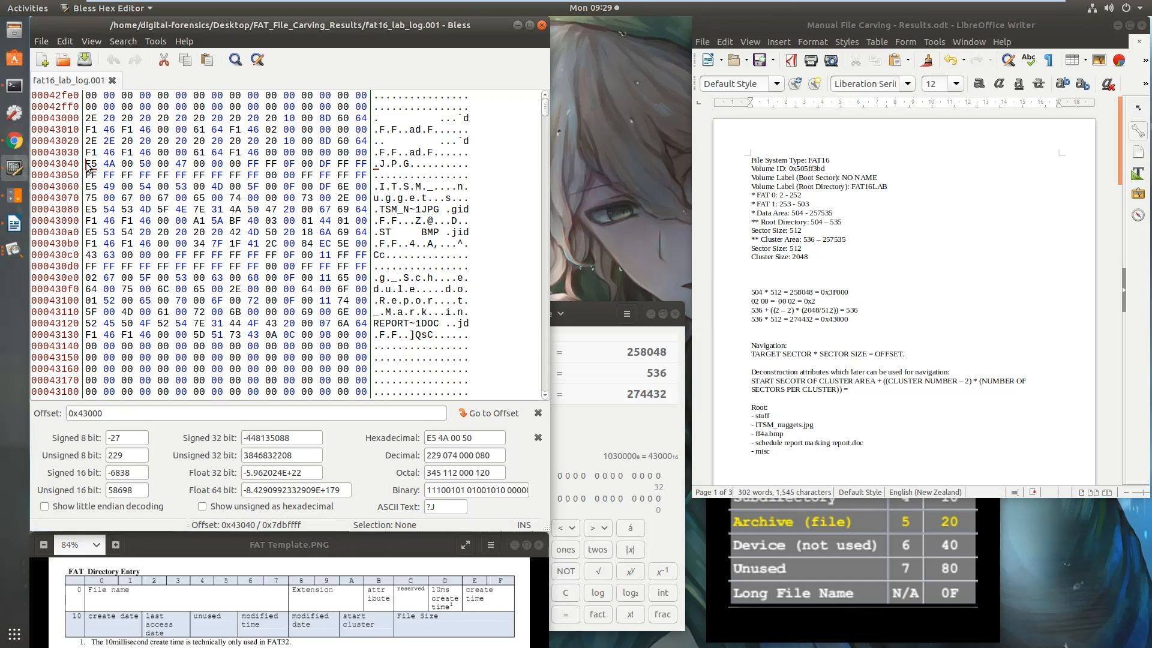
drag(378, 166, 362, 222)
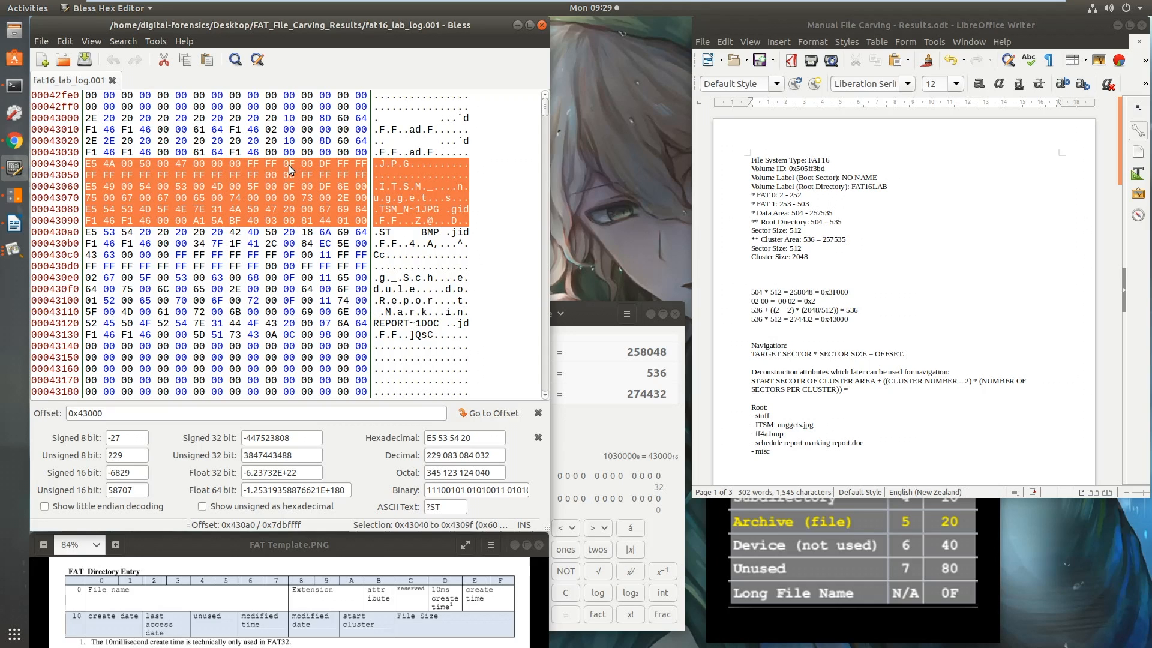
click(792, 528)
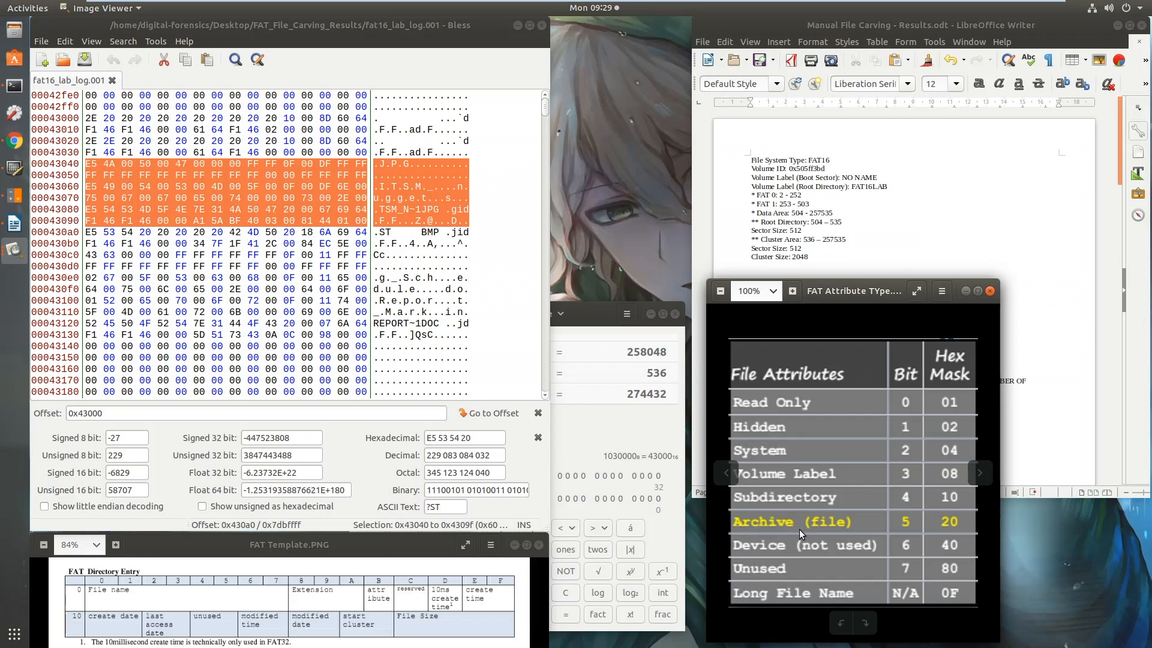
click(404, 605)
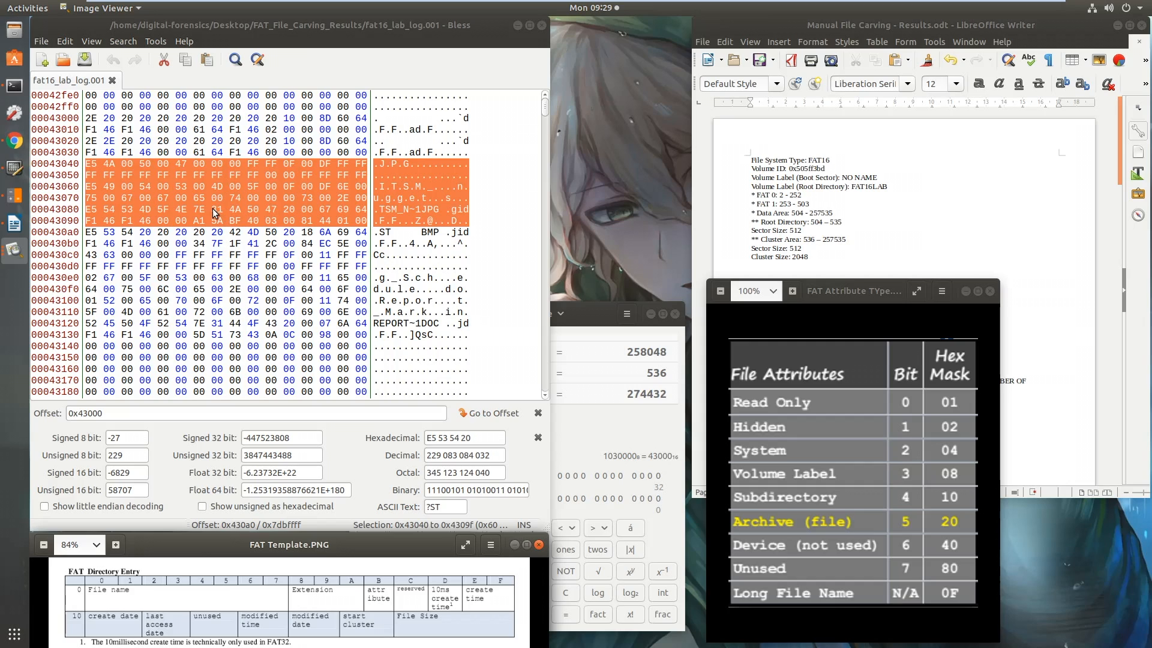
click(85, 166)
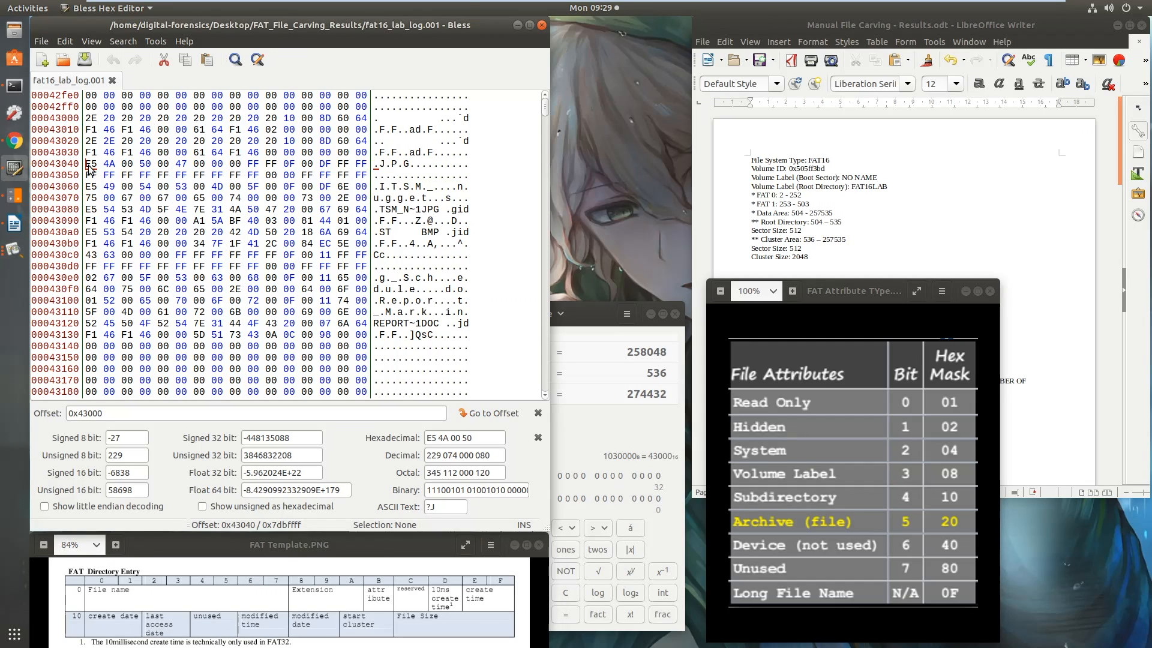
drag(85, 166, 364, 238)
drag(365, 236, 366, 224)
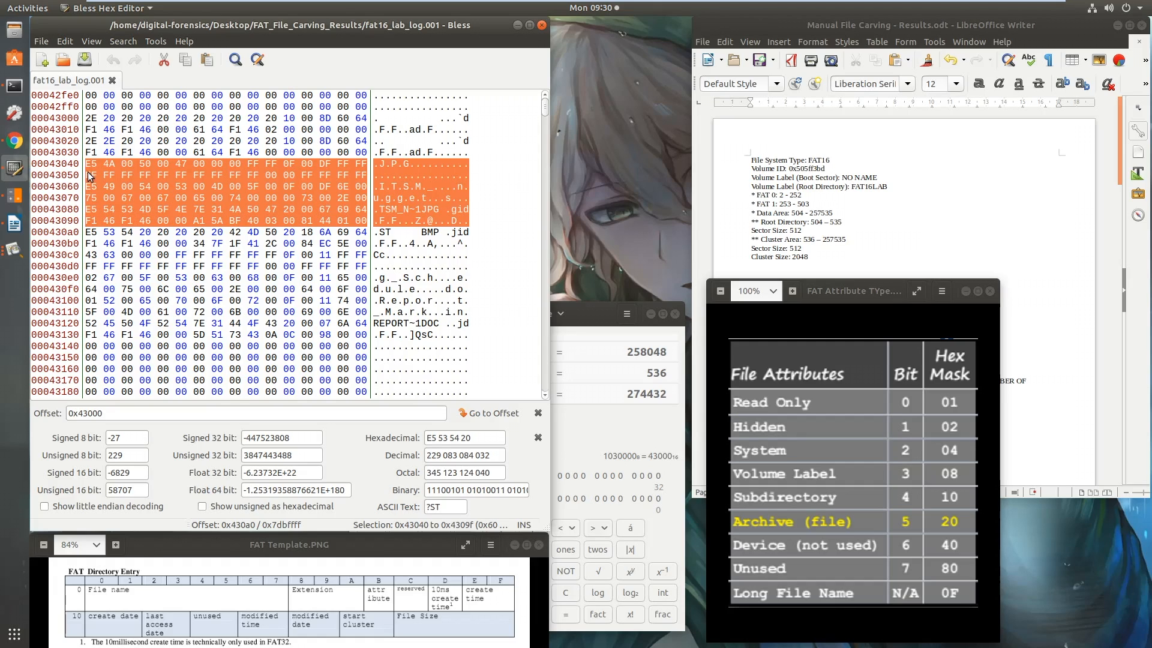
drag(89, 236, 367, 244)
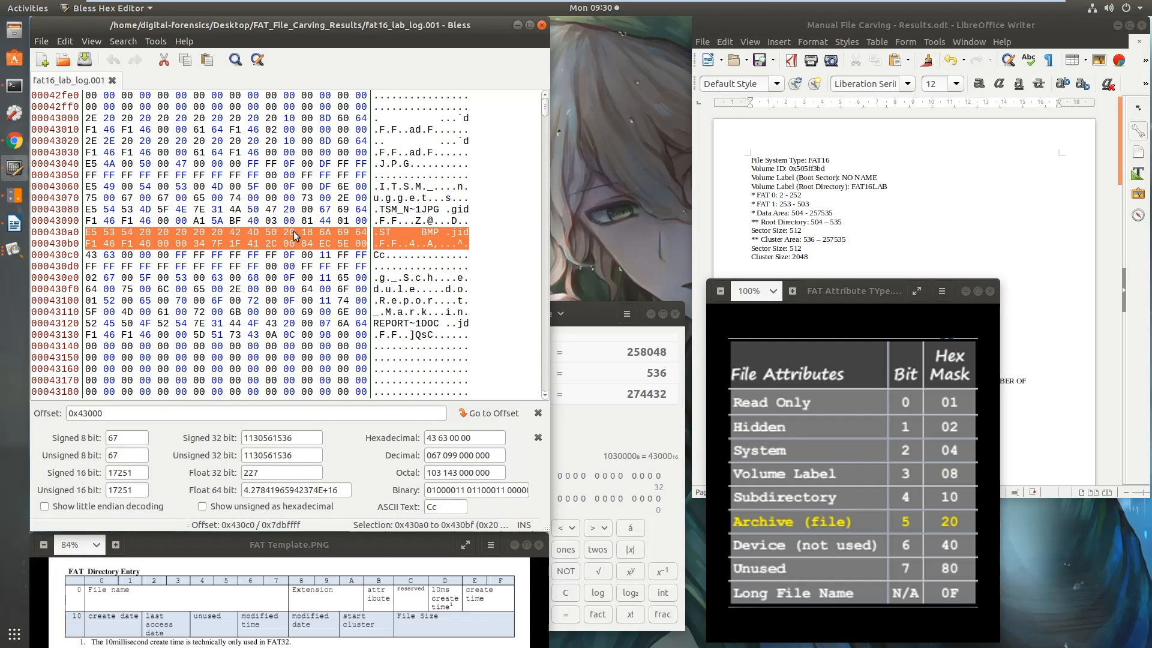
drag(88, 255, 363, 339)
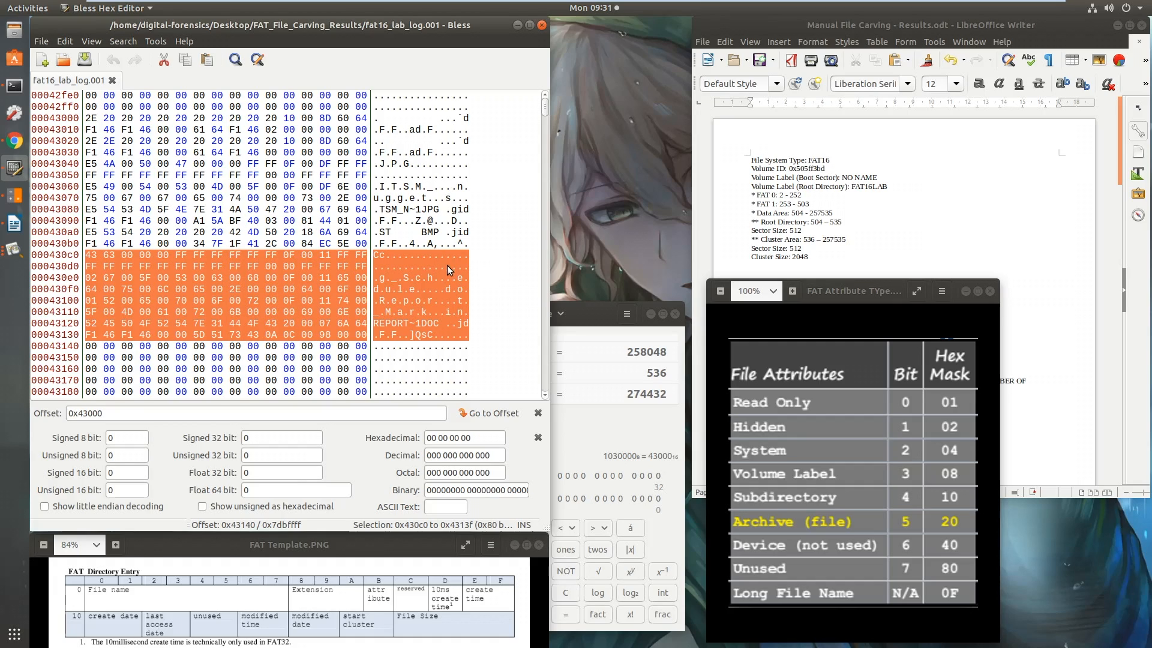
Make room below the offset calculations in the notes and select the REPORT~1DOC entry at 0x43120 to 0x4313f
click(964, 249)
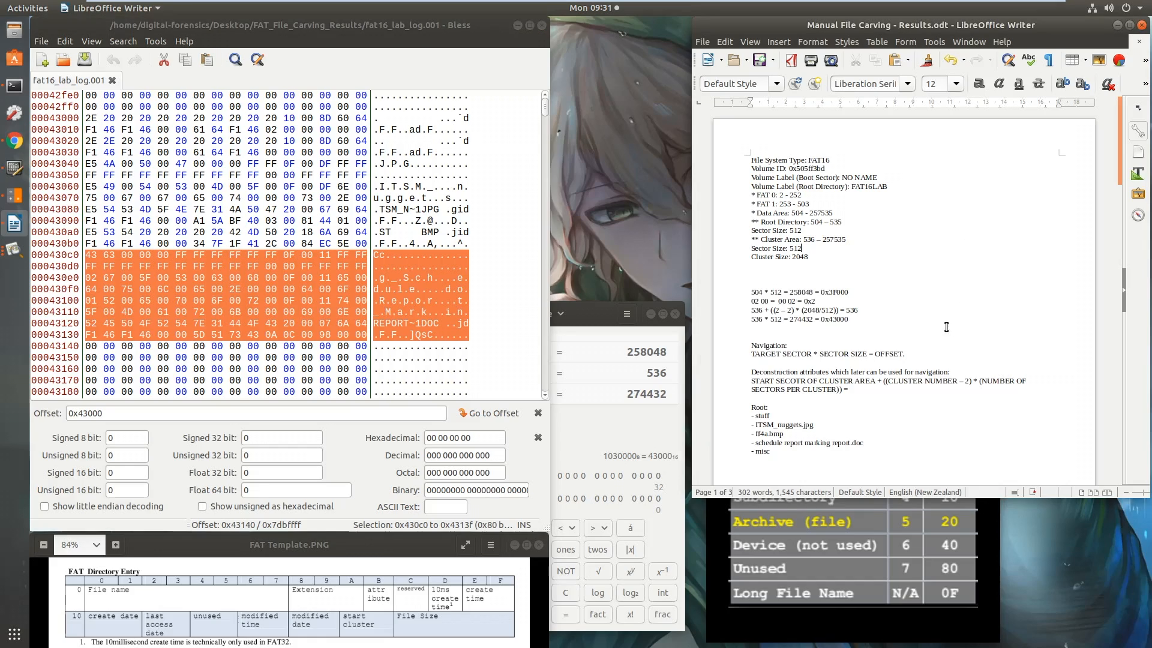
scroll(812, 418, down, 1)
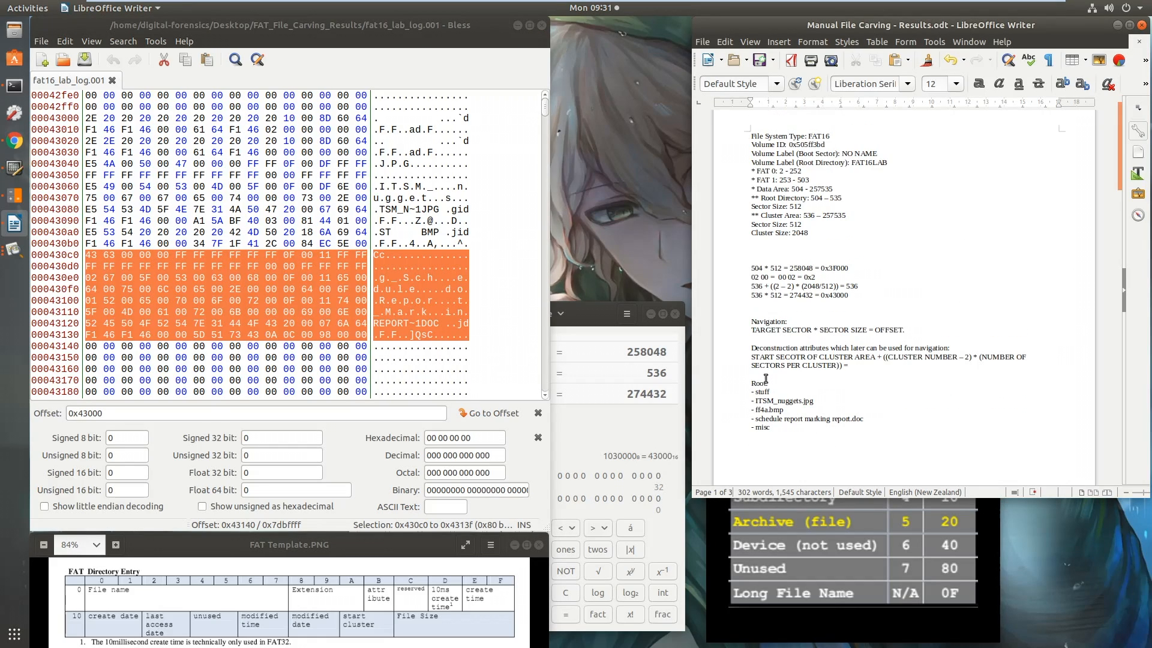
click(766, 309)
key(Return)
key(Return)
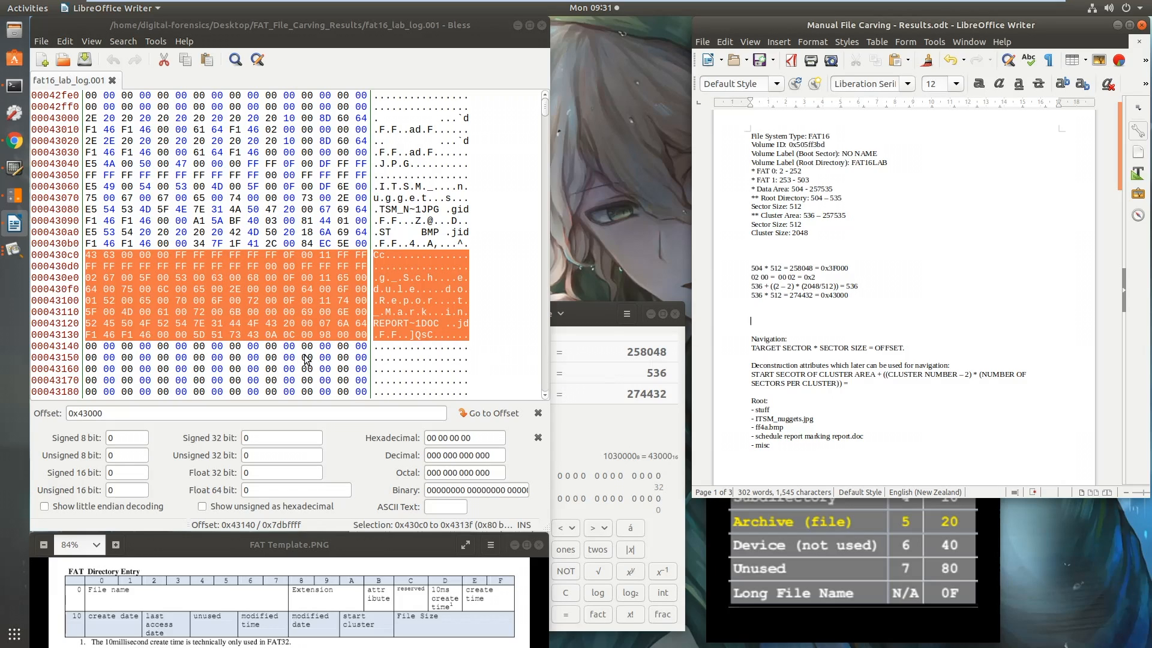
click(108, 326)
drag(86, 324, 367, 336)
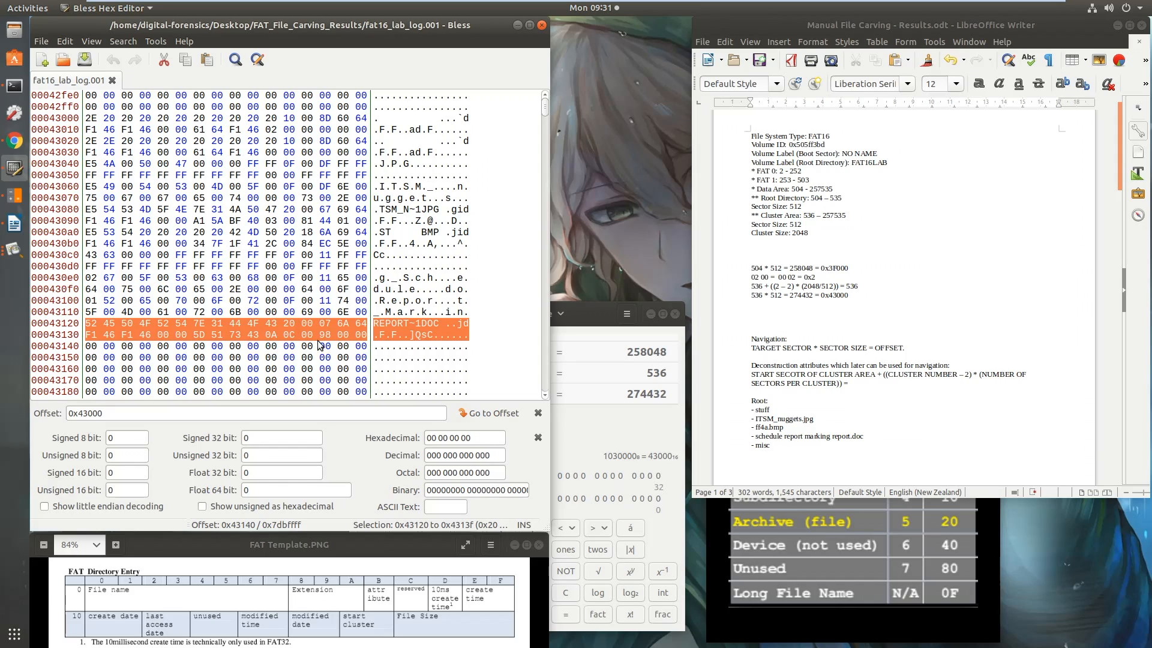
Record the report's start cluster bytes in the notes as 0A 0C = 0C 0A = 0xC0A
click(797, 316)
text(0A 0C)
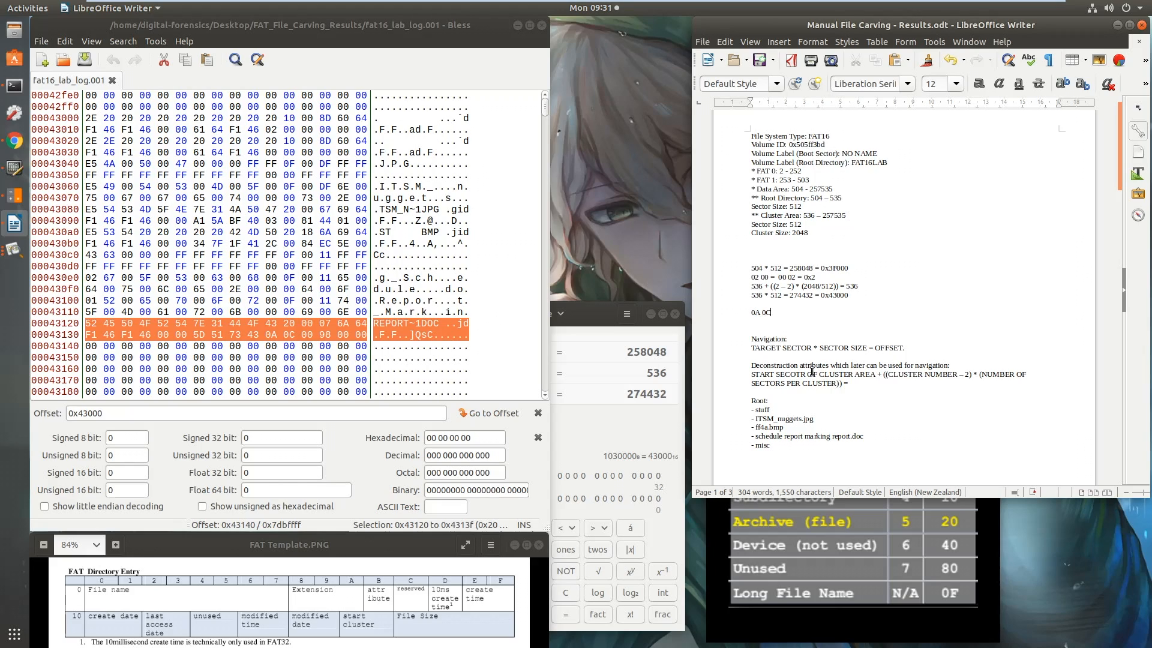
text(= 0C 0A = 0xC0A =)
Convert hexadecimal C0A in the calculator, record 3082 as its decimal value in the notes, and return the calculator to decimal
click(641, 451)
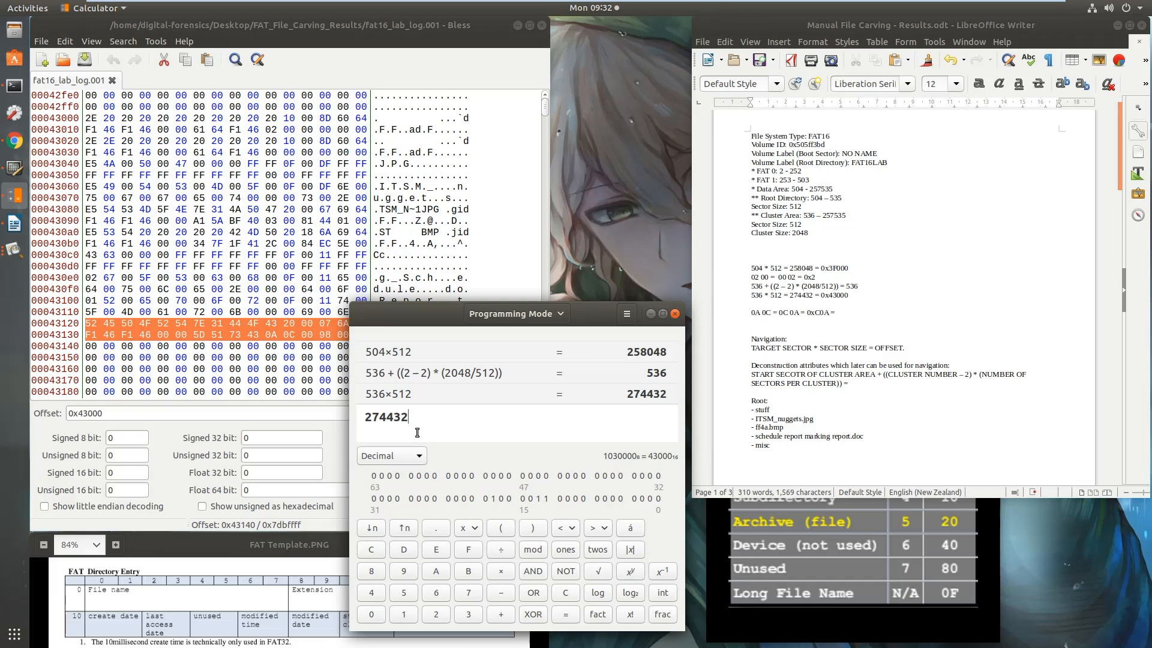
click(417, 459)
click(393, 473)
drag(403, 417, 342, 420)
text(c0a)
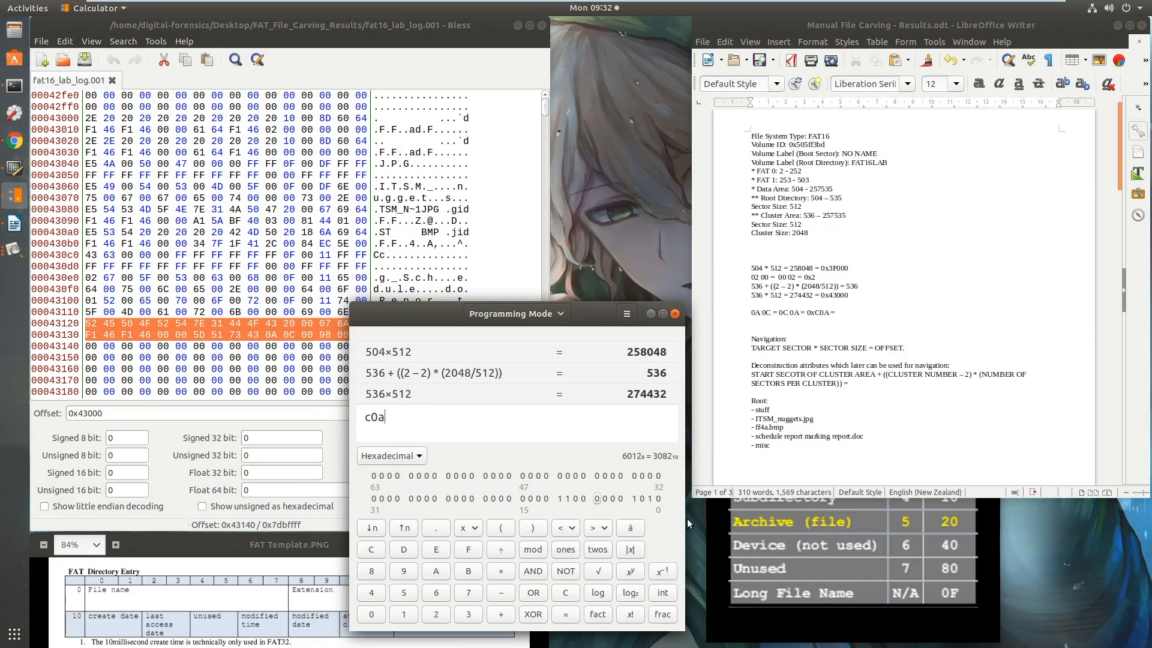
click(851, 313)
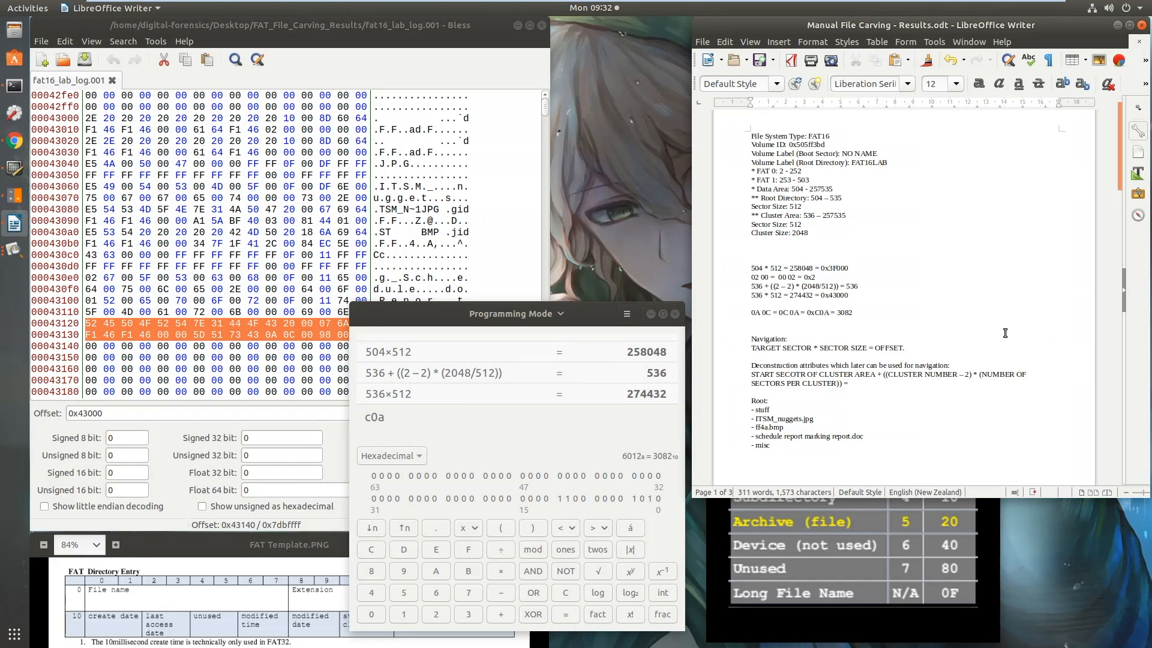
click(413, 458)
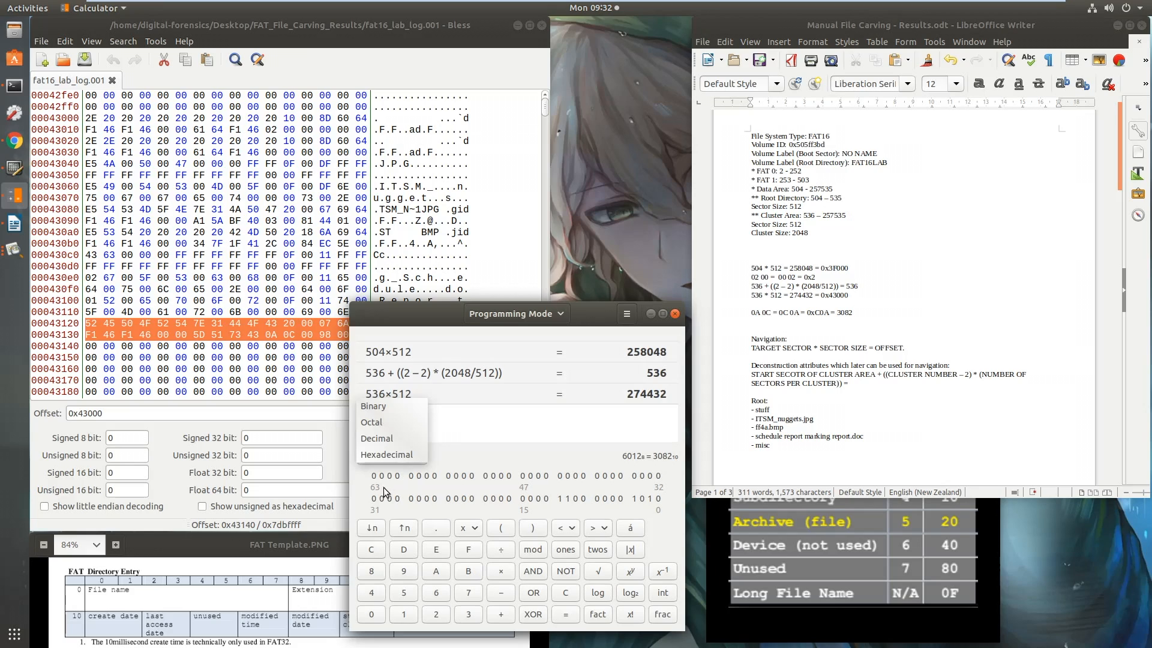
click(394, 445)
Begin the report's sector calculation on a new line in the notes with 536 + ((3082 – 2) * (4
click(759, 321)
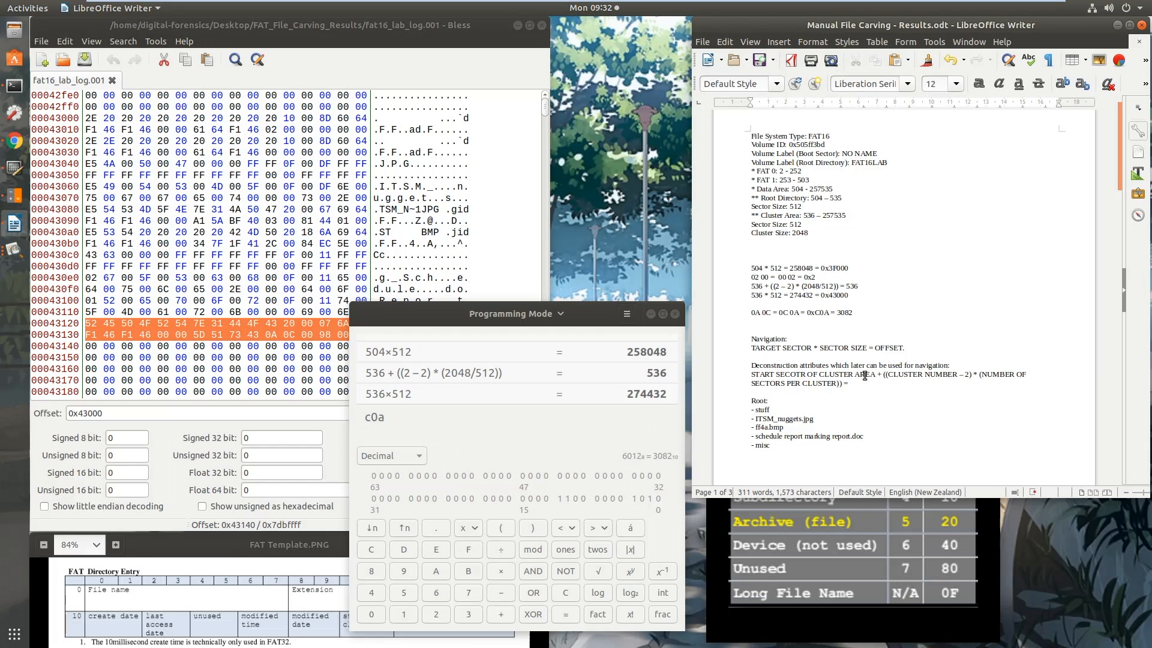
text(536 + (()
text(2)
text() * ()
text(4)
Calculate 2048/512 in the calculator and complete the report's sector formula in the notes as 536 + ((3082 – 2) * (4)) =
drag(835, 286, 812, 286)
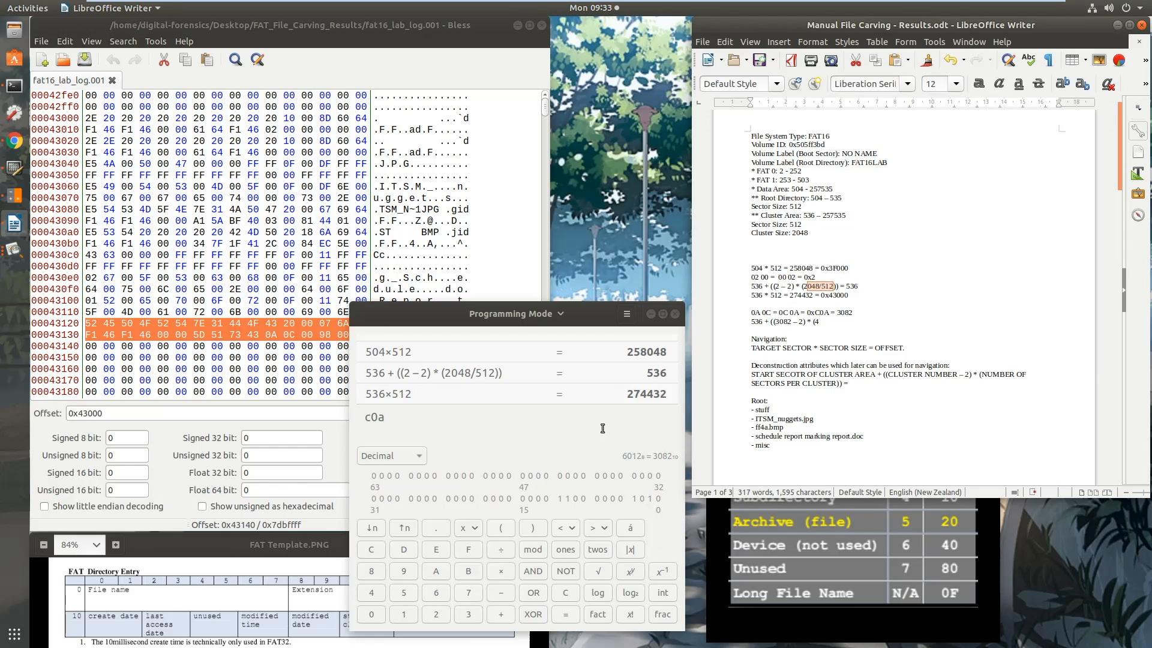
click(580, 425)
key(Escape)
text(2048/512)
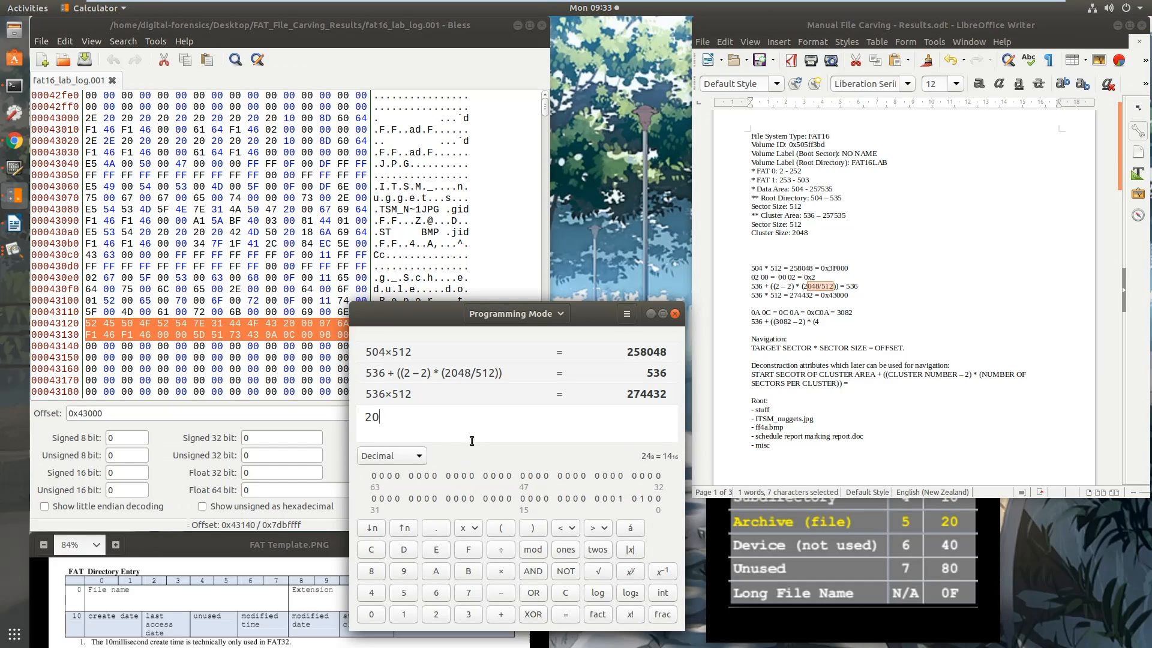
key(Return)
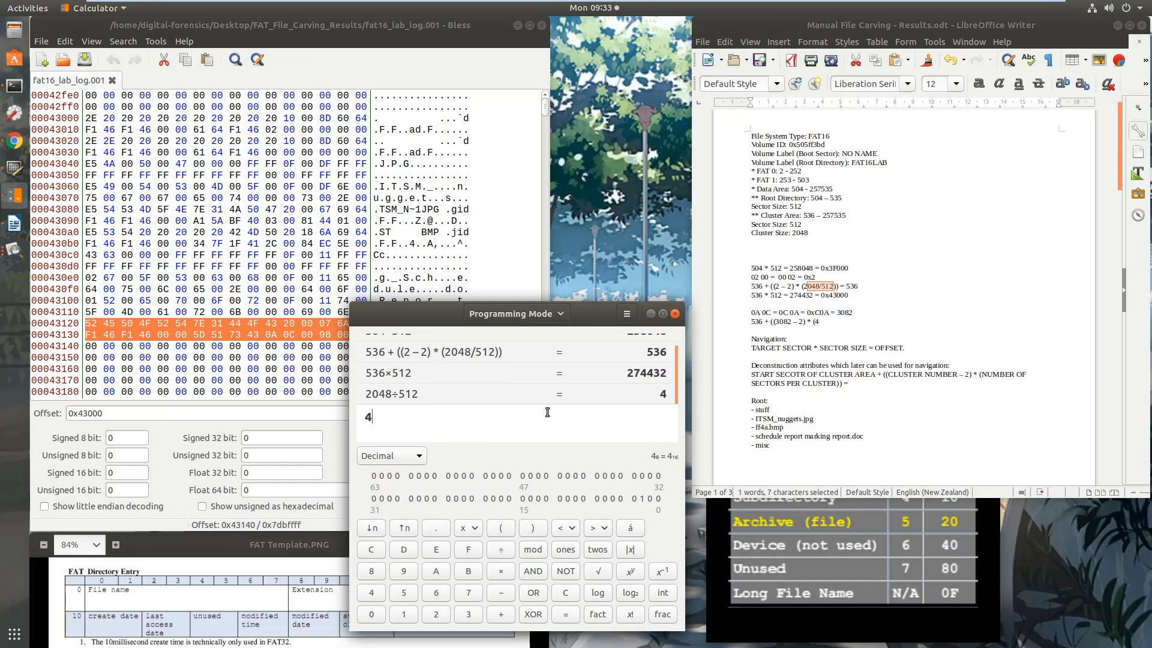
click(832, 327)
text())
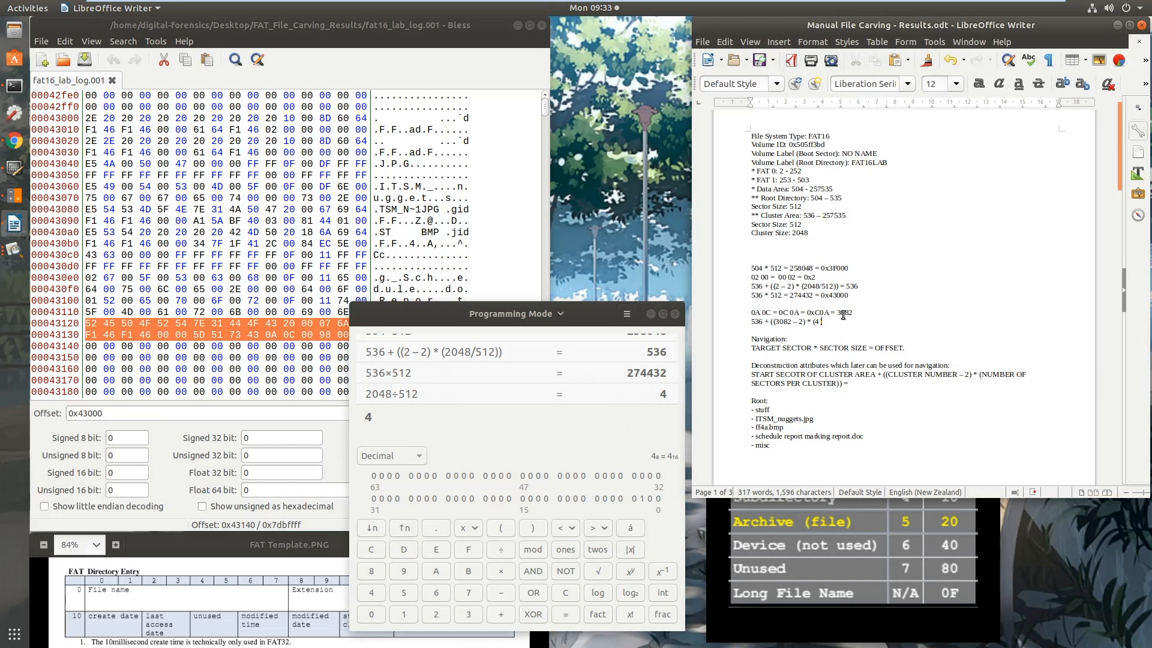
text(=)
Evaluate 536 + ((3082 – 2) * (4)) in the calculator and record 12856 as the result in the notes
drag(826, 322, 747, 322)
key(ctrl+c)
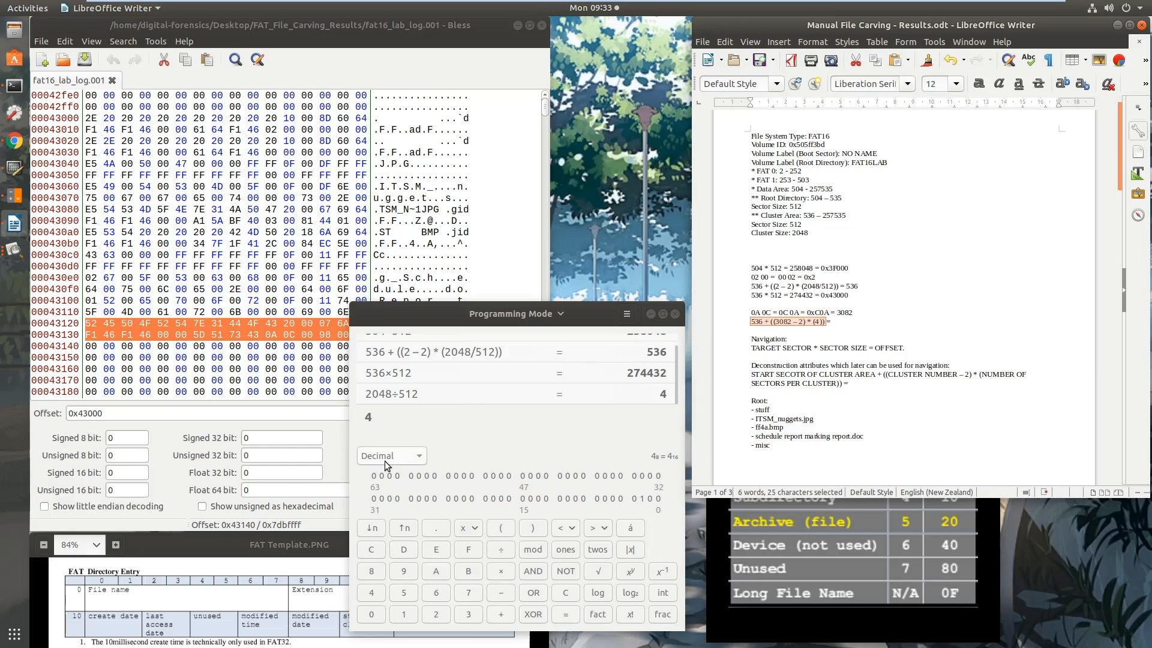
click(383, 461)
click(420, 430)
key(ctrl+a)
key(ctrl+v)
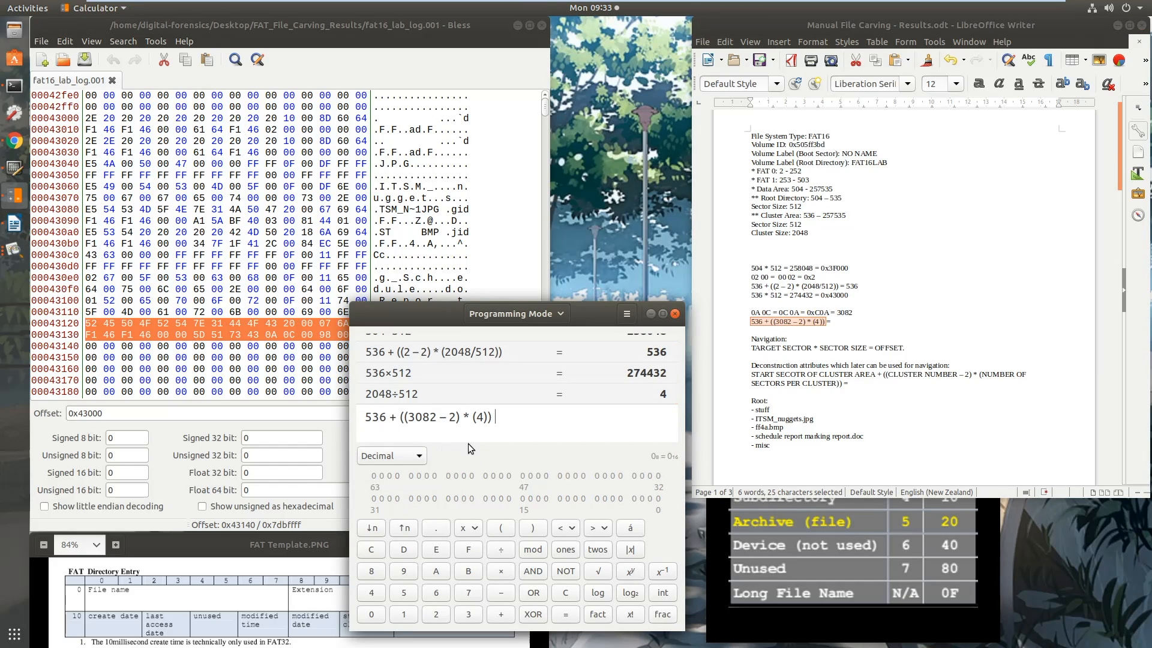
key(Return)
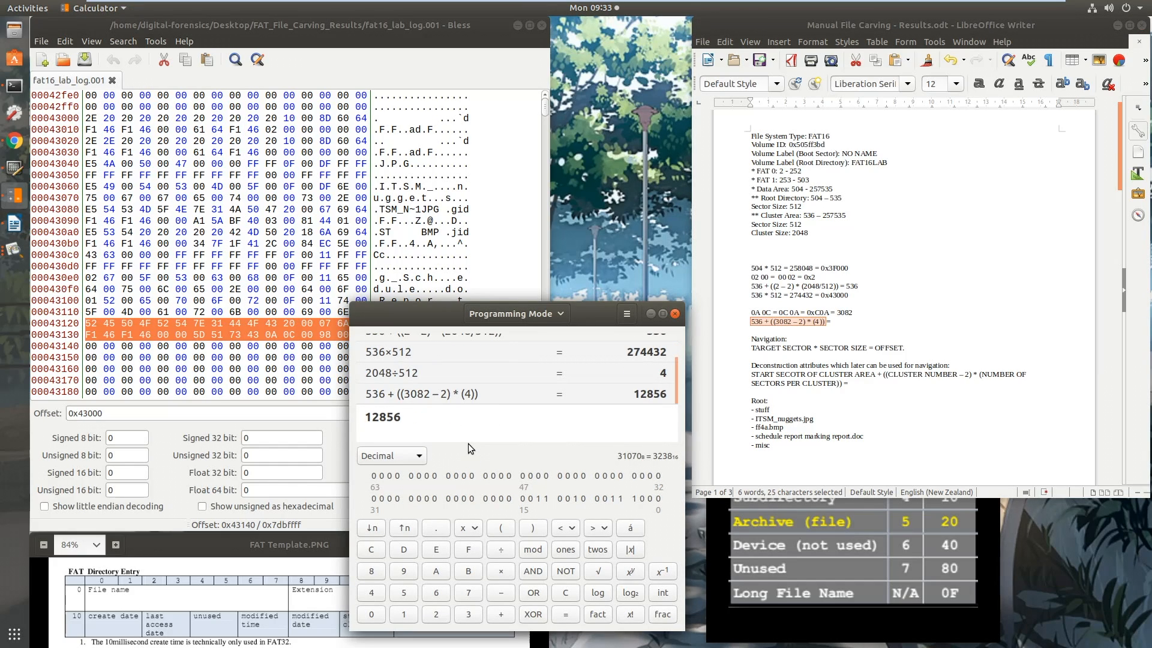
click(843, 324)
text(12856)
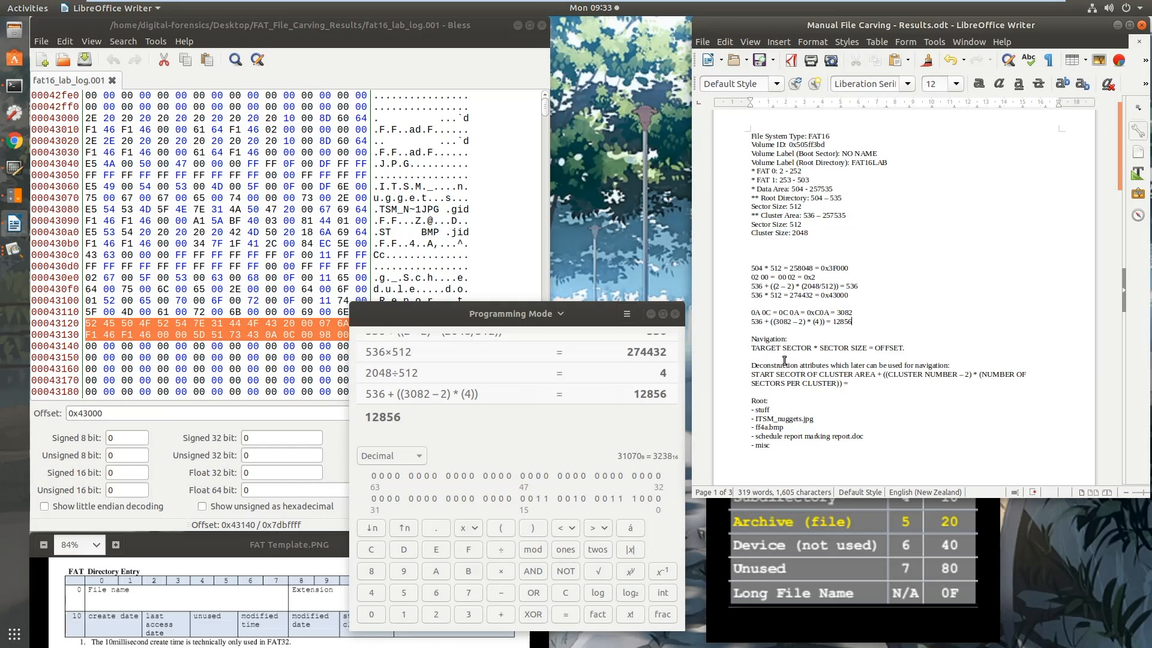
Start an offset line 12856 * 512 = below the sector formula in the notes and evaluate that product in the calculator
drag(756, 349, 914, 348)
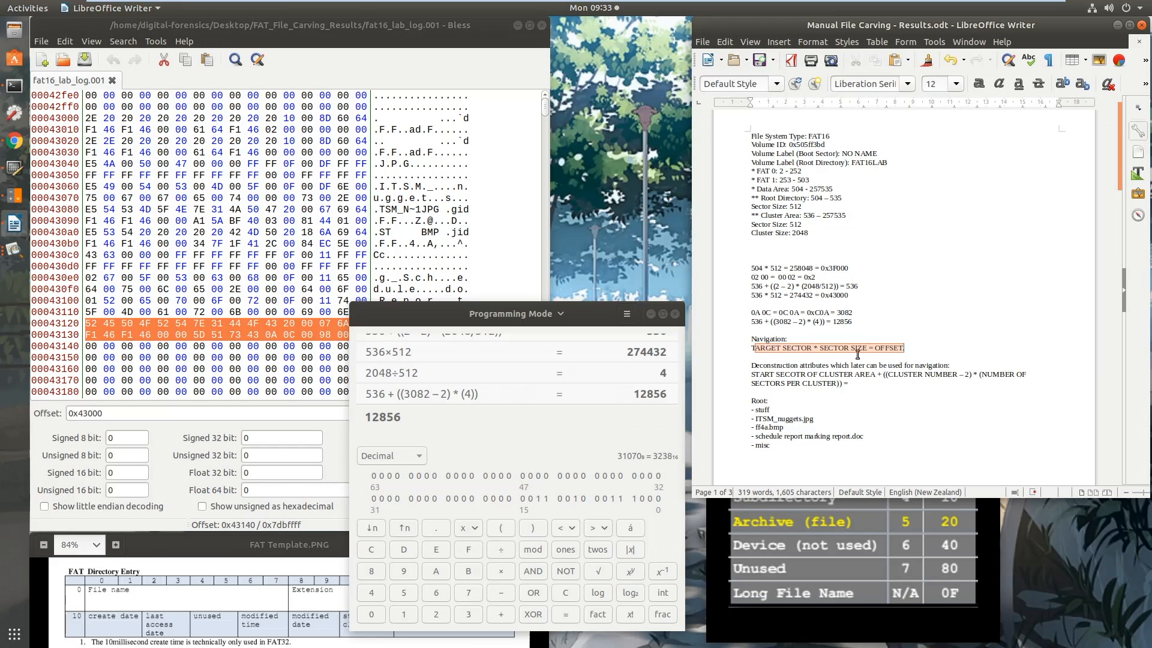
click(854, 322)
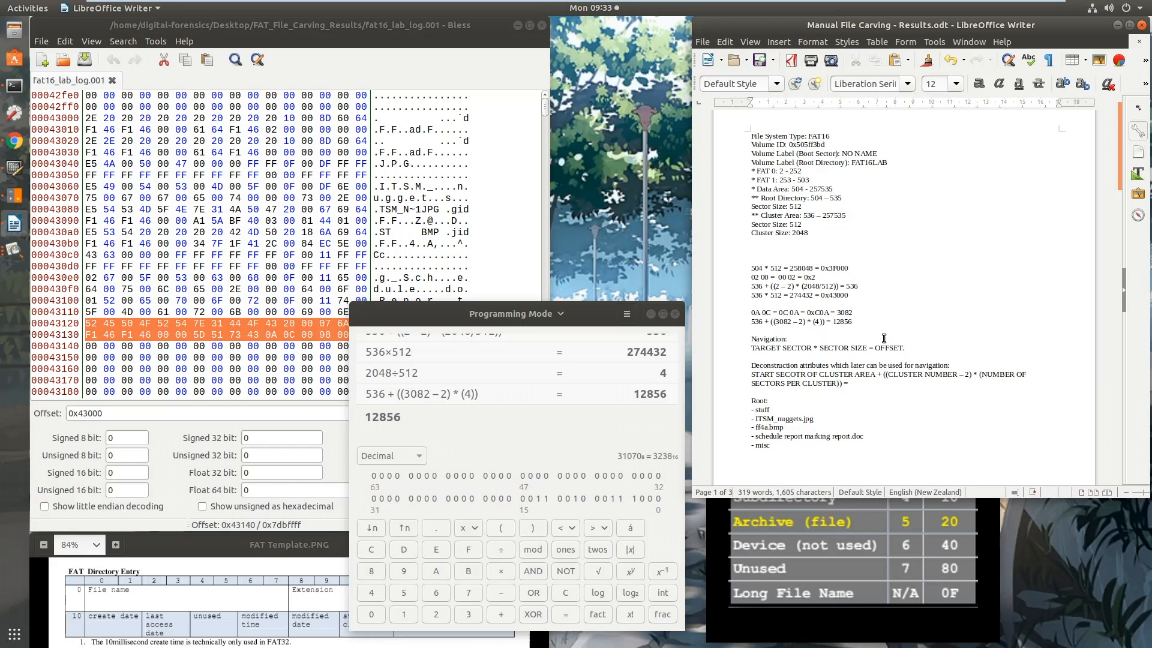
key(Return)
text(12856 * 512 =)
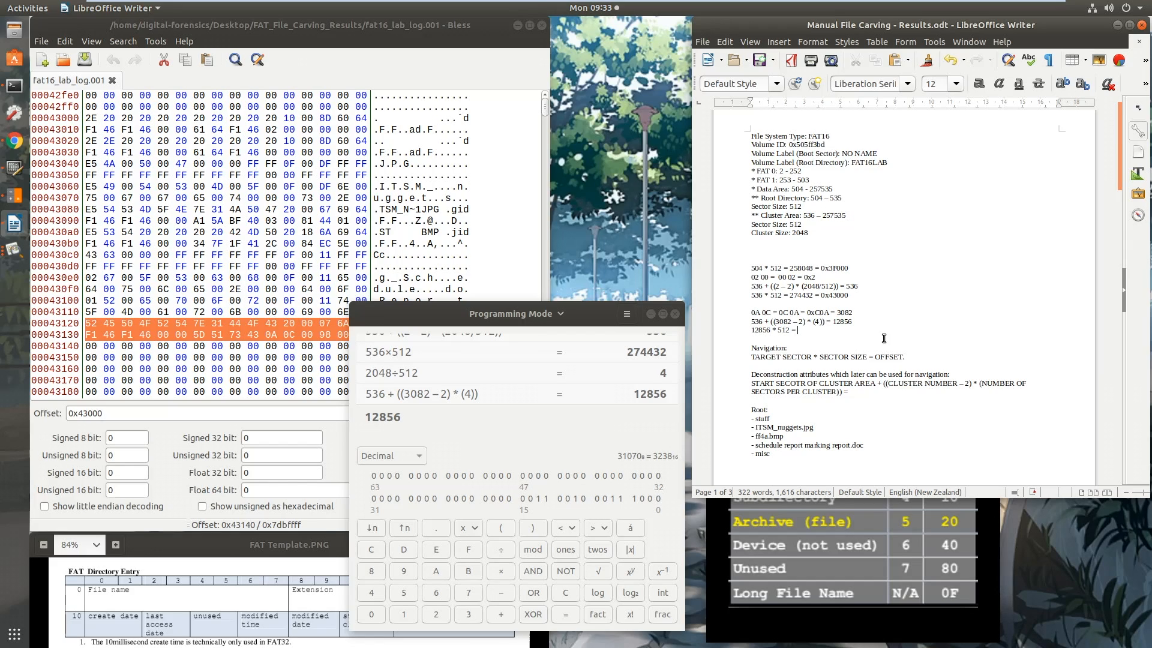
click(480, 435)
text(*512)
key(Return)
Complete the report's offset line in the notes with 6582272 = 0x647000 and select the hexadecimal offset
click(386, 416)
click(821, 333)
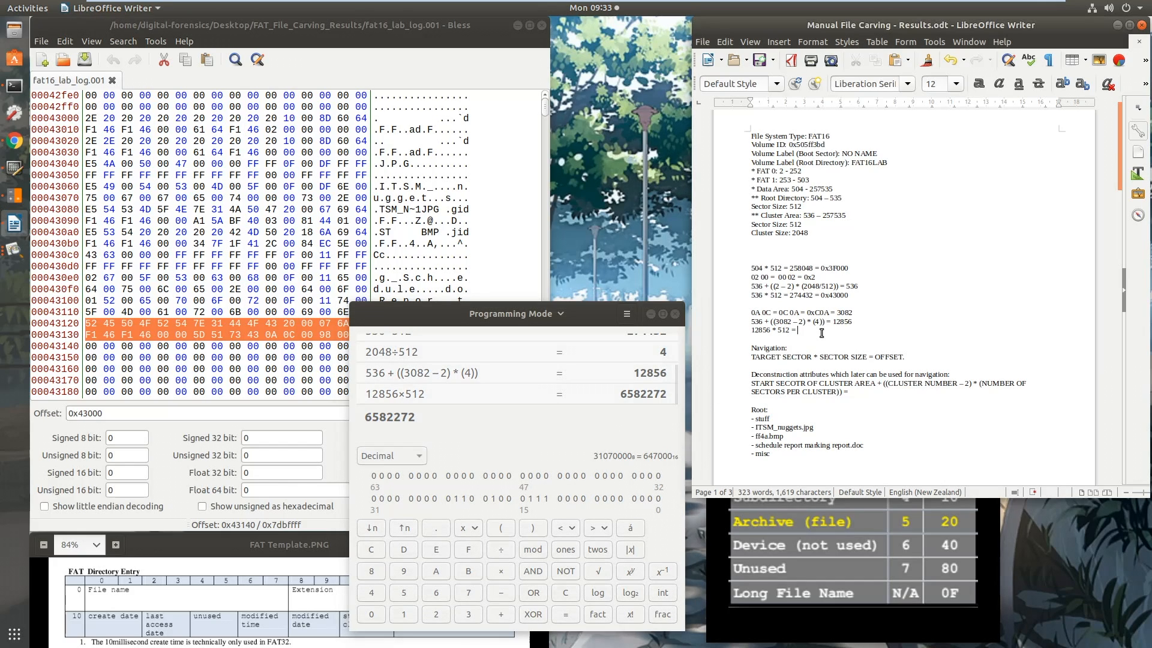
text(6582272 = 0x647000xz7000)
drag(865, 330, 833, 331)
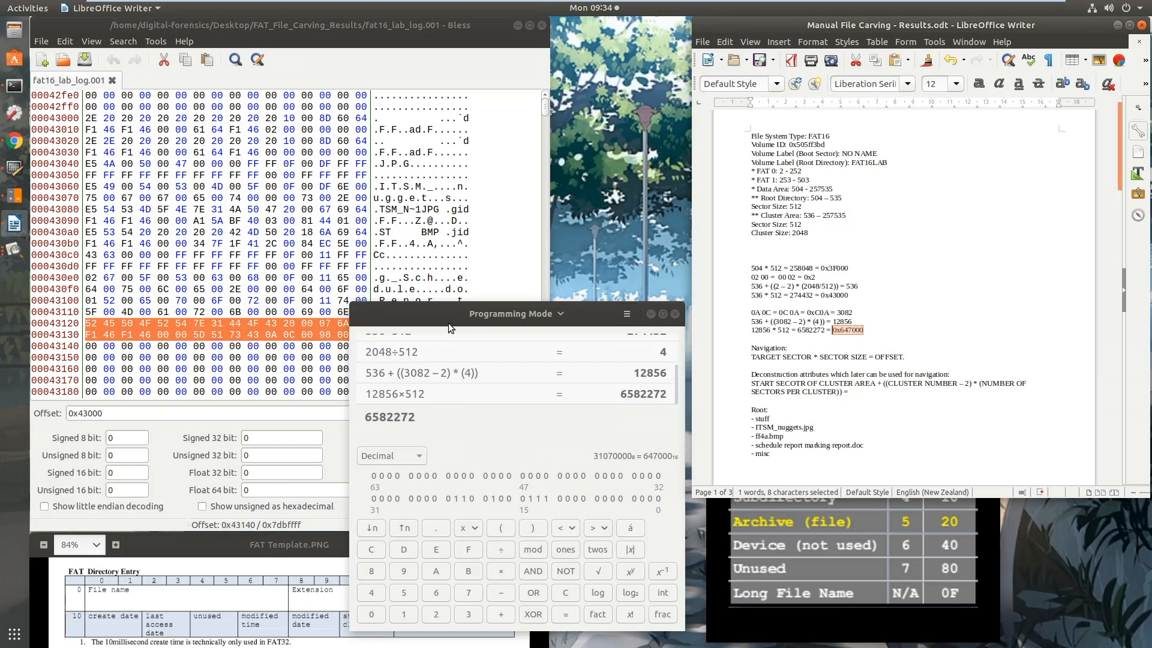
Bring the hex editor forward, then head the report's calculations in the notes with "schedule report.doc file navigation calculation:"
click(307, 618)
click(495, 281)
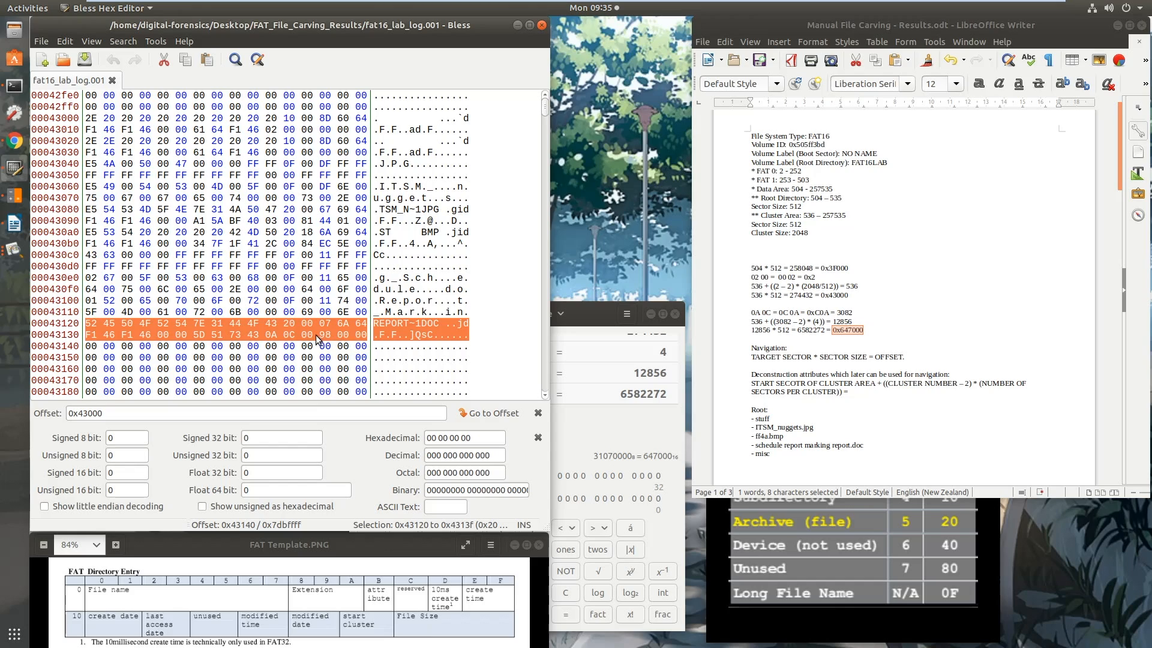
click(873, 332)
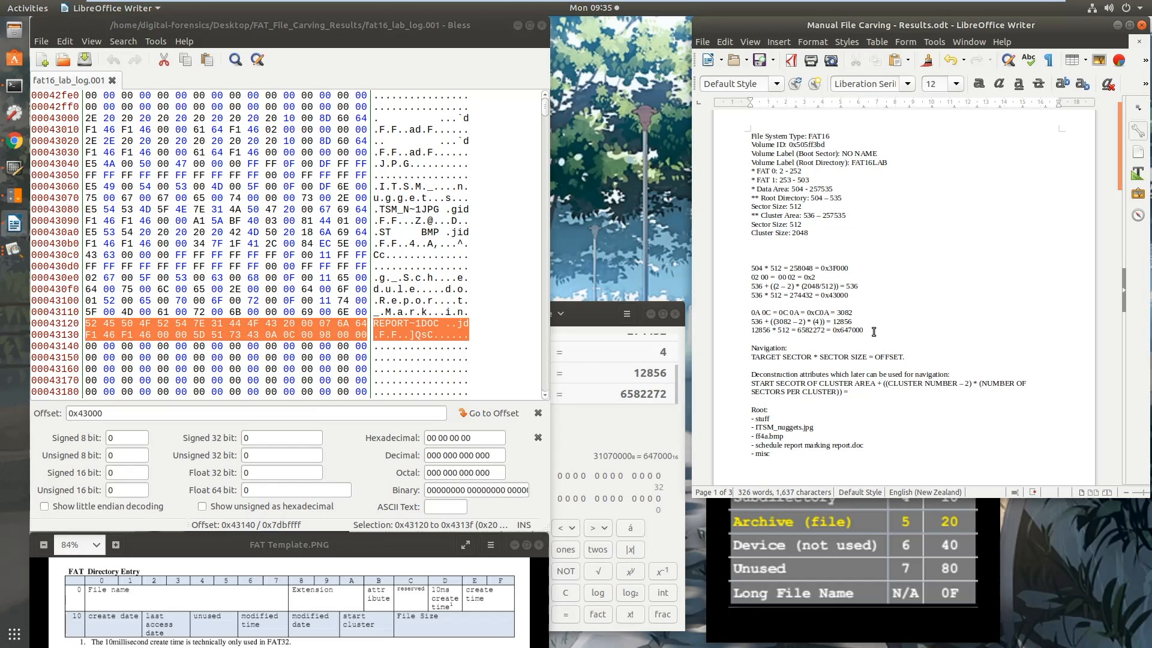
click(765, 306)
key(Return)
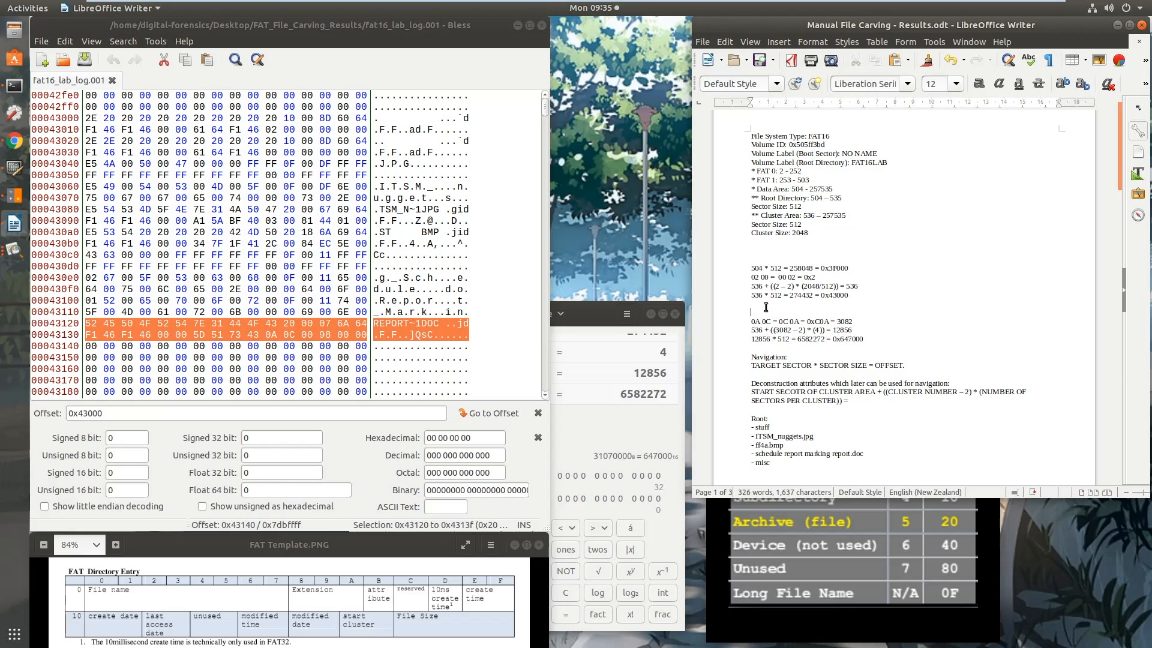
text(schedule report.doc file navigation calculation:)
key(Return)
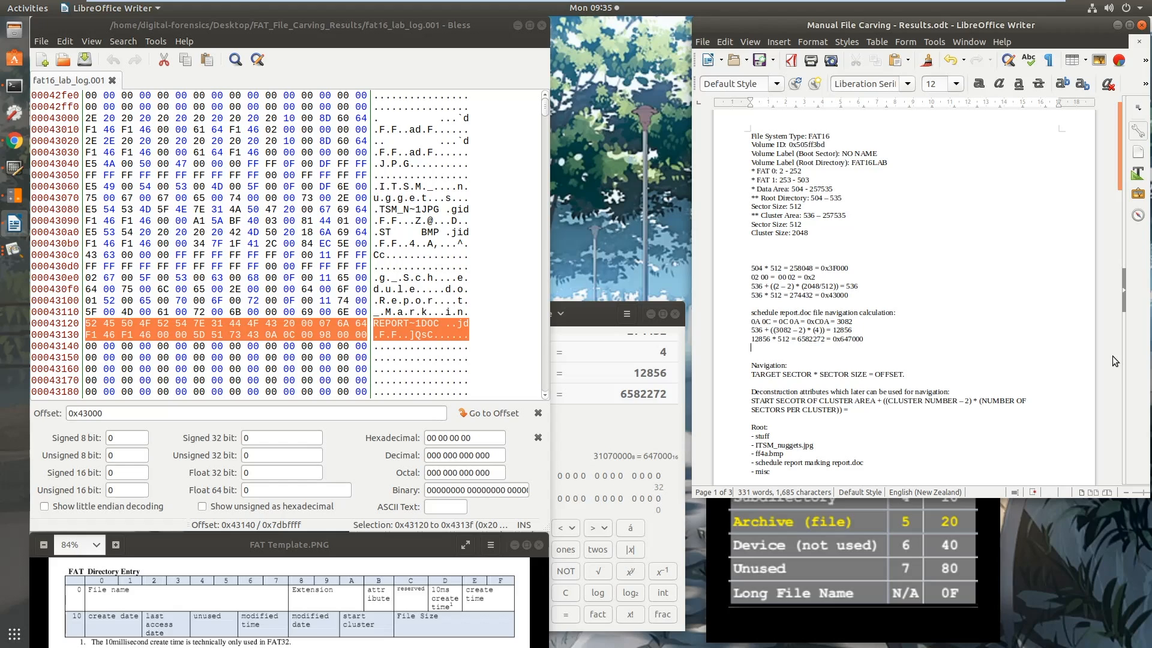
Record the report's size in the notes as File size = 00 98 00 00, 00 00 98 00, 0x9800
text(File)
text( sa)
text(ize = )
text(00 98)
text(00 00, 00 00 98 0)
text(0, 0x9800.)
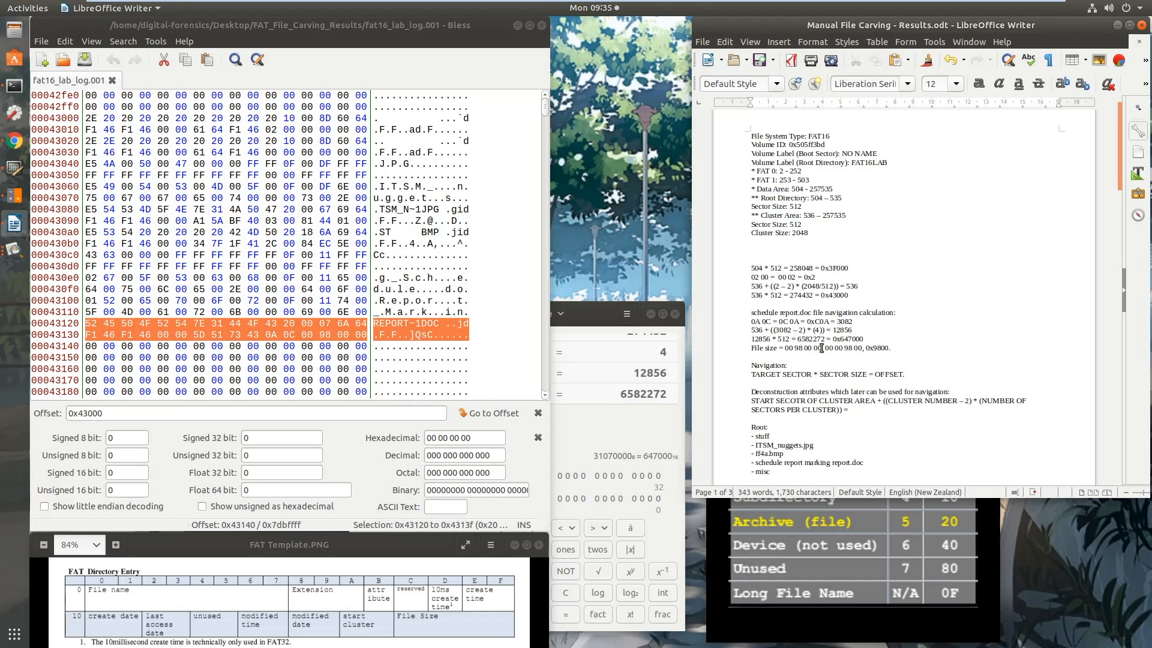
Switch the calculator to hexadecimal and add the file size 9800 to the start offset 647000
mouse_move(831, 338)
mouse_down()
mouse_move(878, 346)
mouse_move(832, 339)
mouse_up()
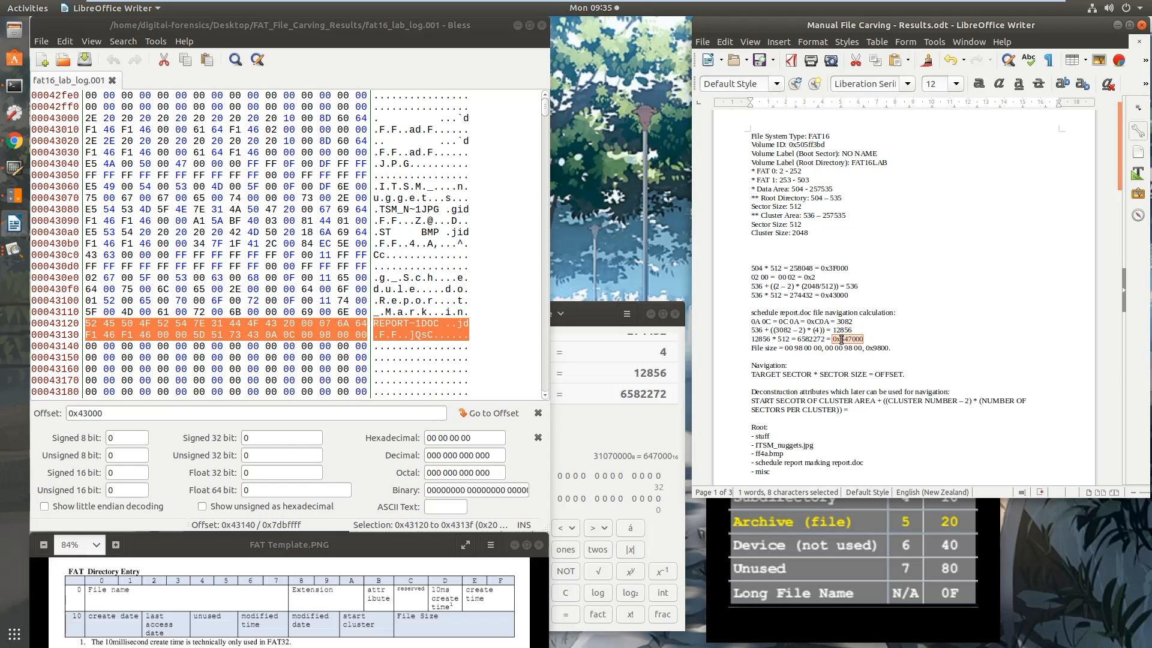
click(636, 384)
click(387, 454)
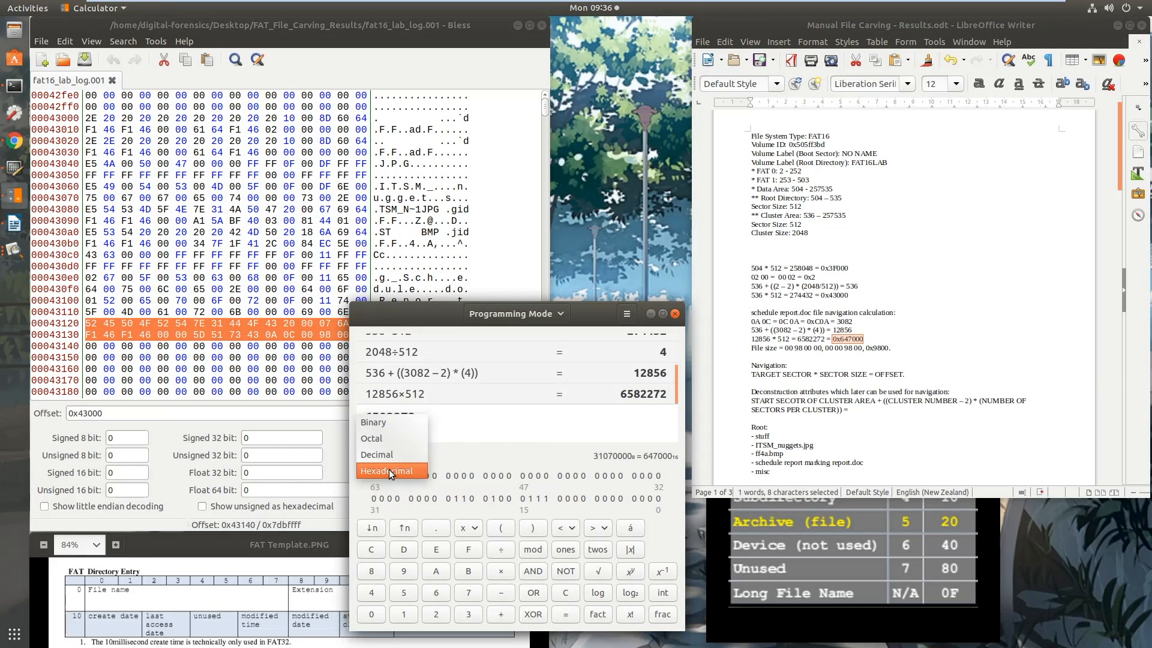
click(405, 470)
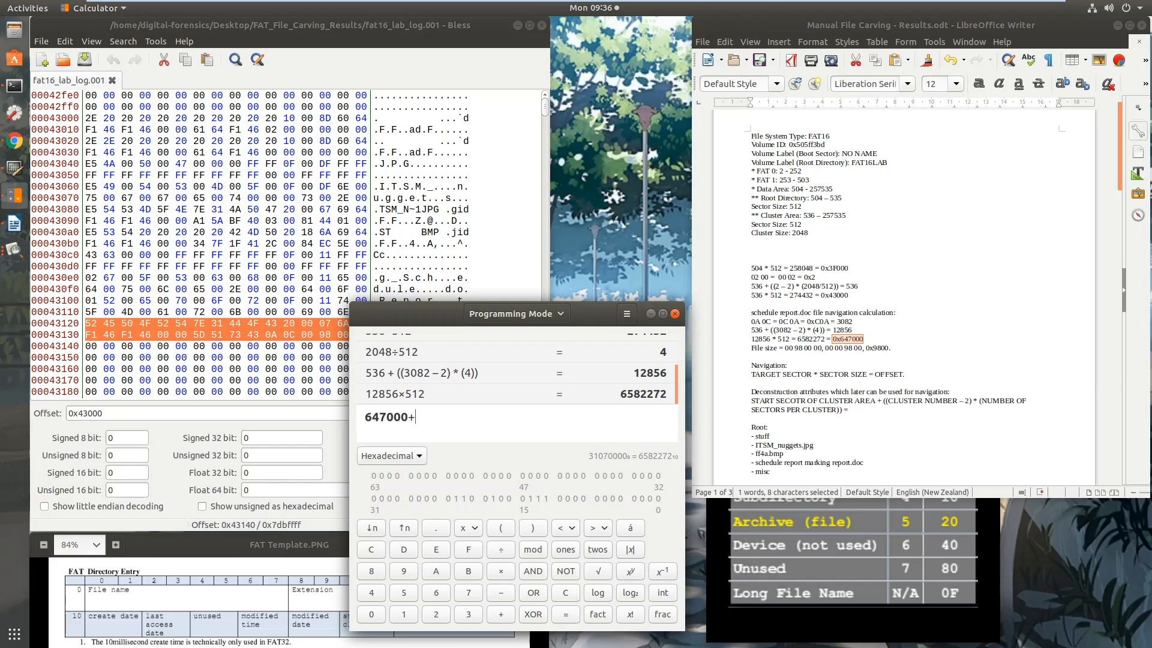
text(+9800)
key(Return)
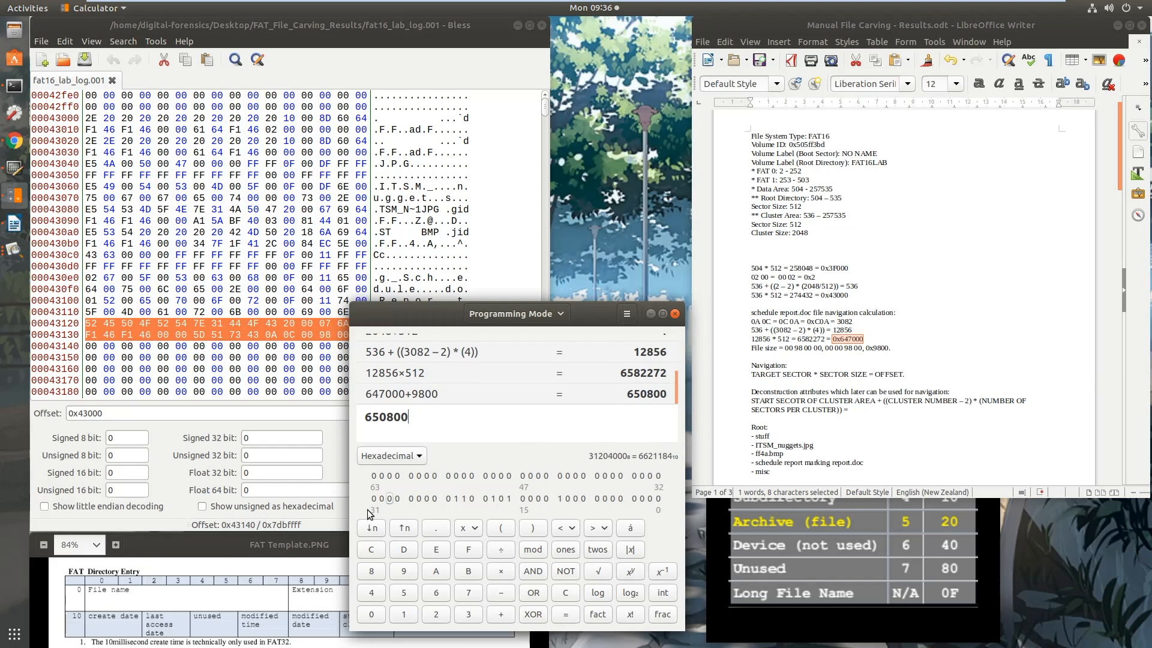
Record the end offset calculation below the file size in the notes as 0x647000 + 0x9800 = 0x650800
click(898, 348)
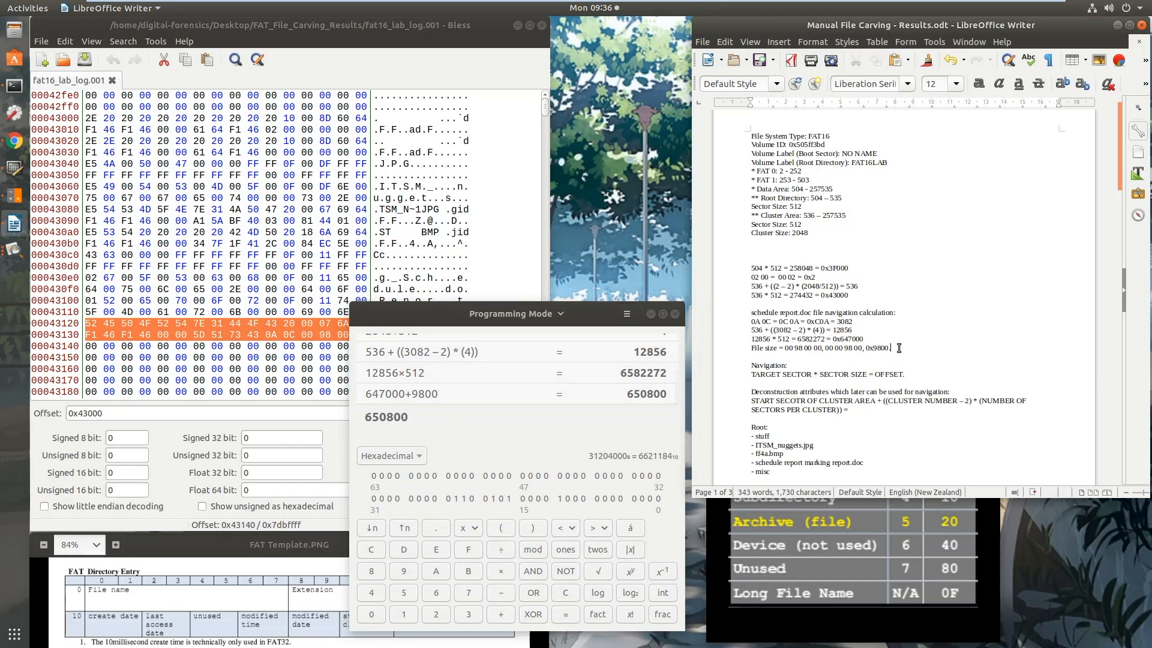
key(Return)
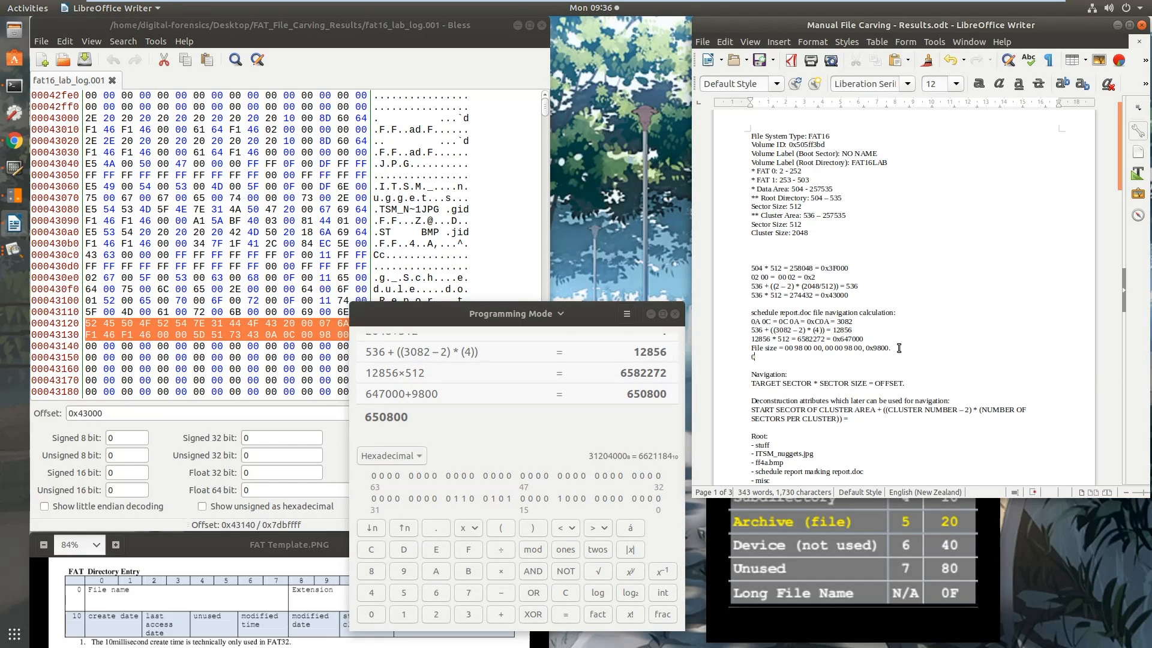
text(0x647000 + 0x9800 = 0x650800)
text(.)
key(Return)
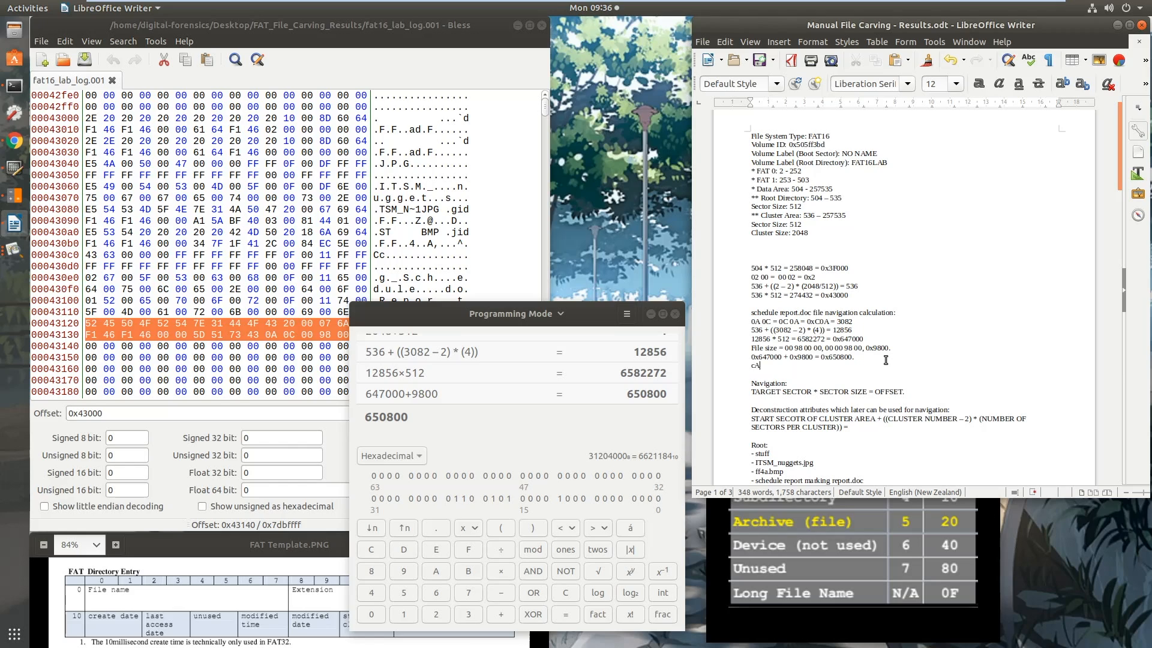
Add the carving range to the notes as CARVING PORTION FROM 0x647000 – t0x650800
key(BackSpace)
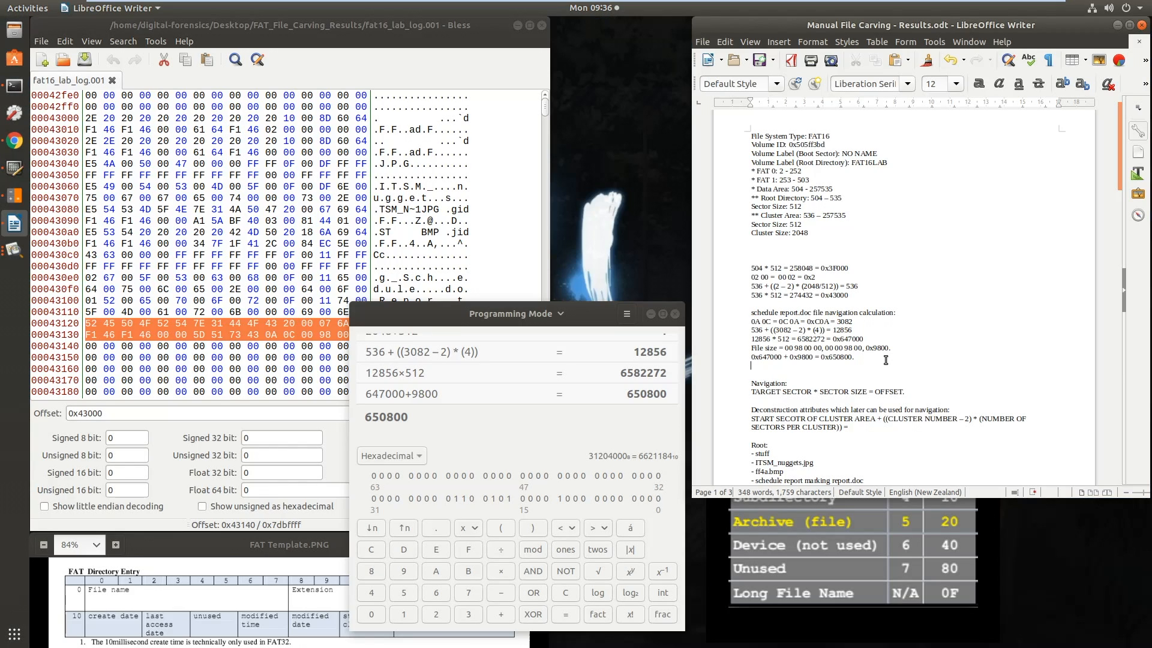
text(CARVING PORTION FROM 0x647000 – t0x65)
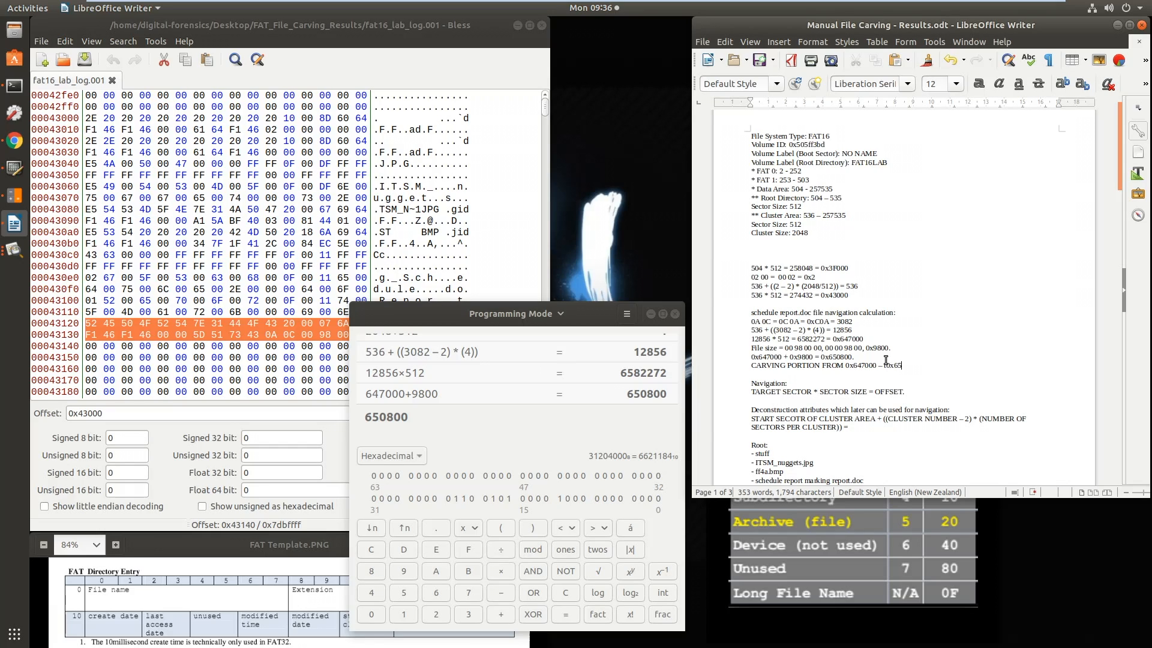
text(.)
Start a Select Range operation in the hex editor and set the range start to 0x647000 from the notes
click(354, 53)
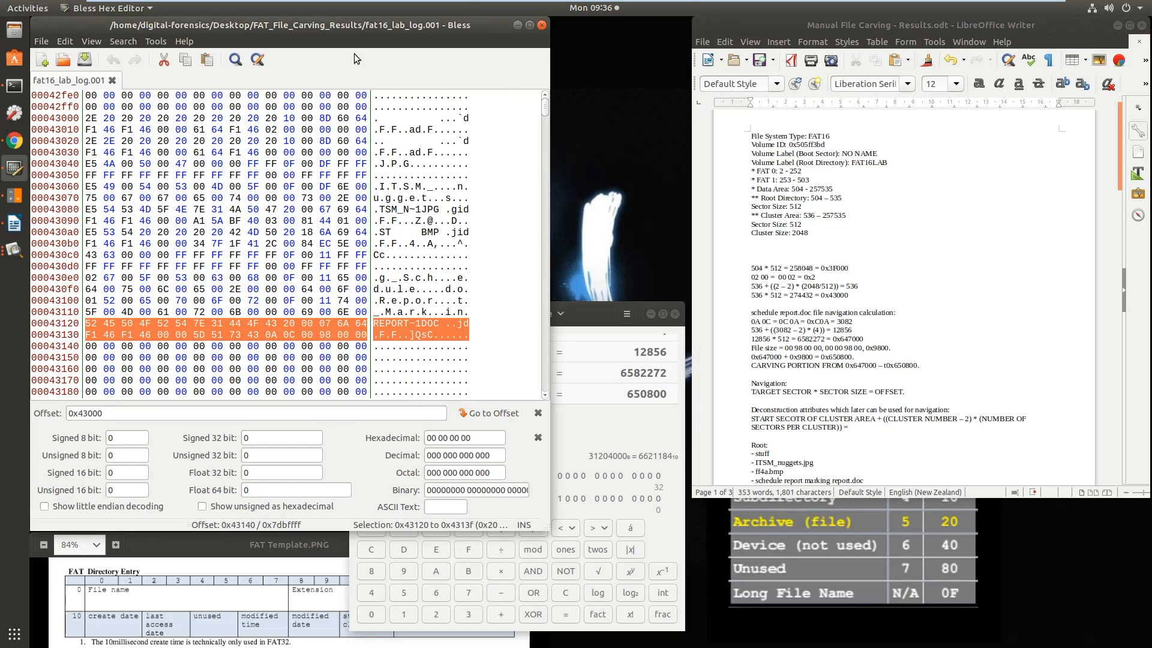
click(65, 42)
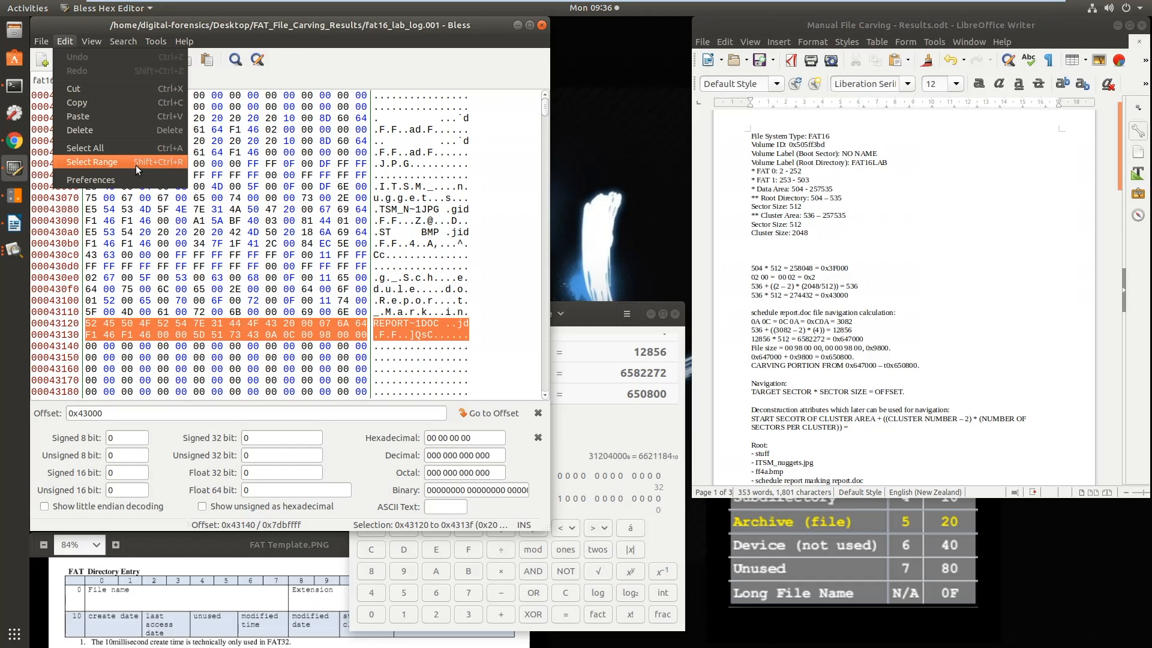
click(91, 162)
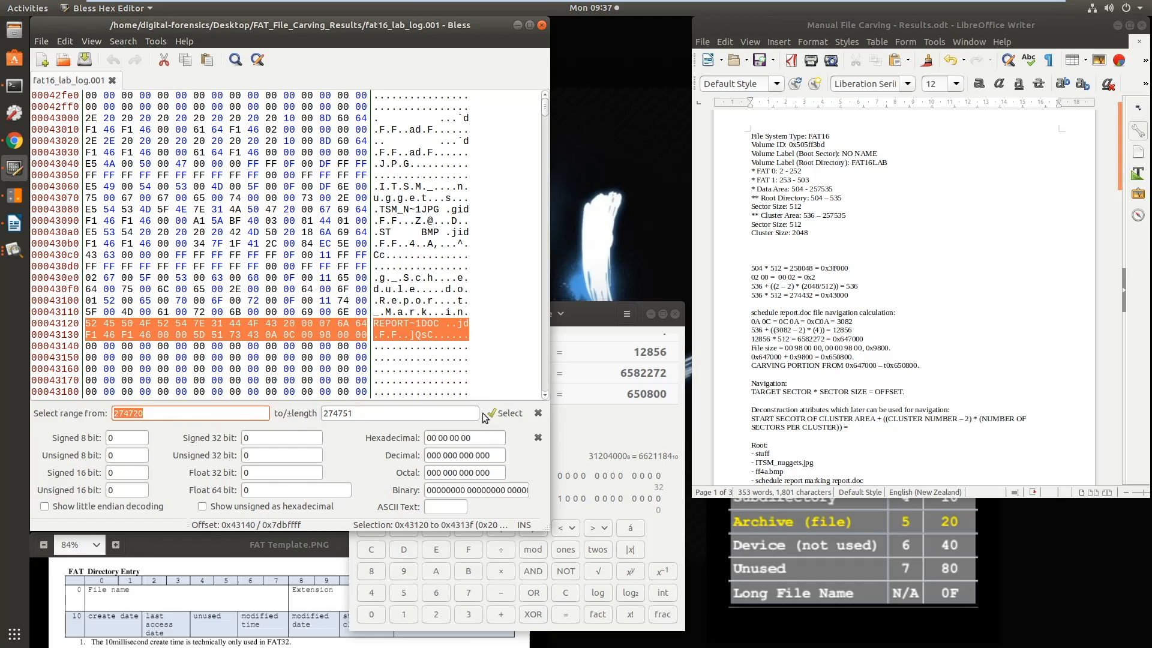
double_click(870, 366)
key(ctrl+c)
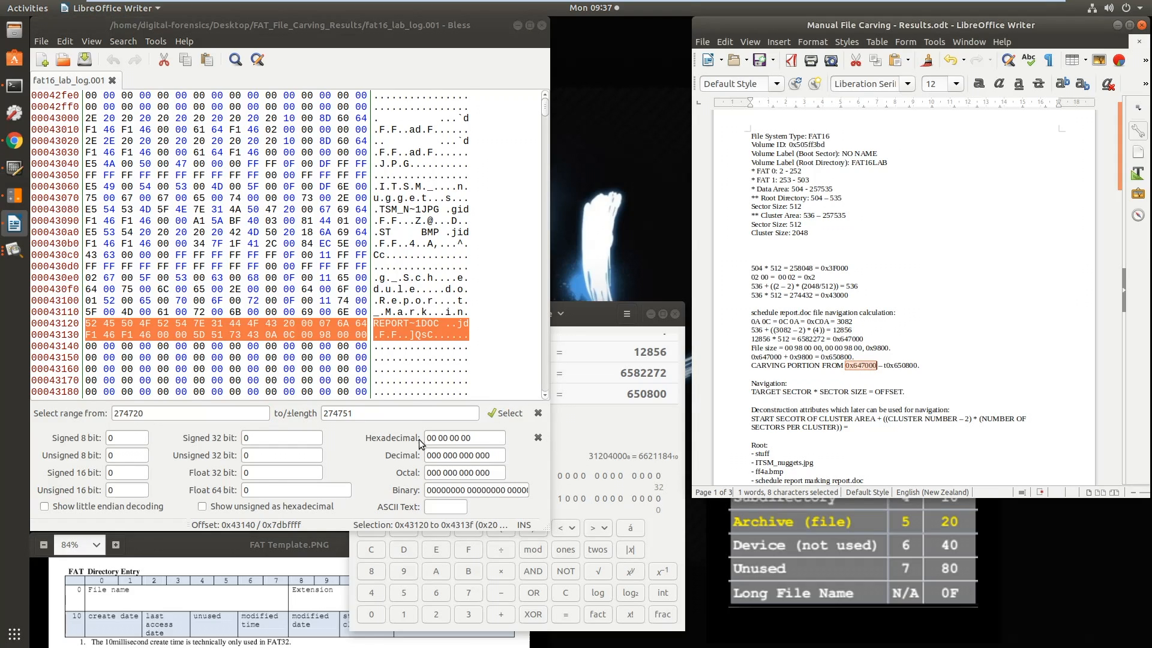
click(92, 413)
key(ctrl+v)
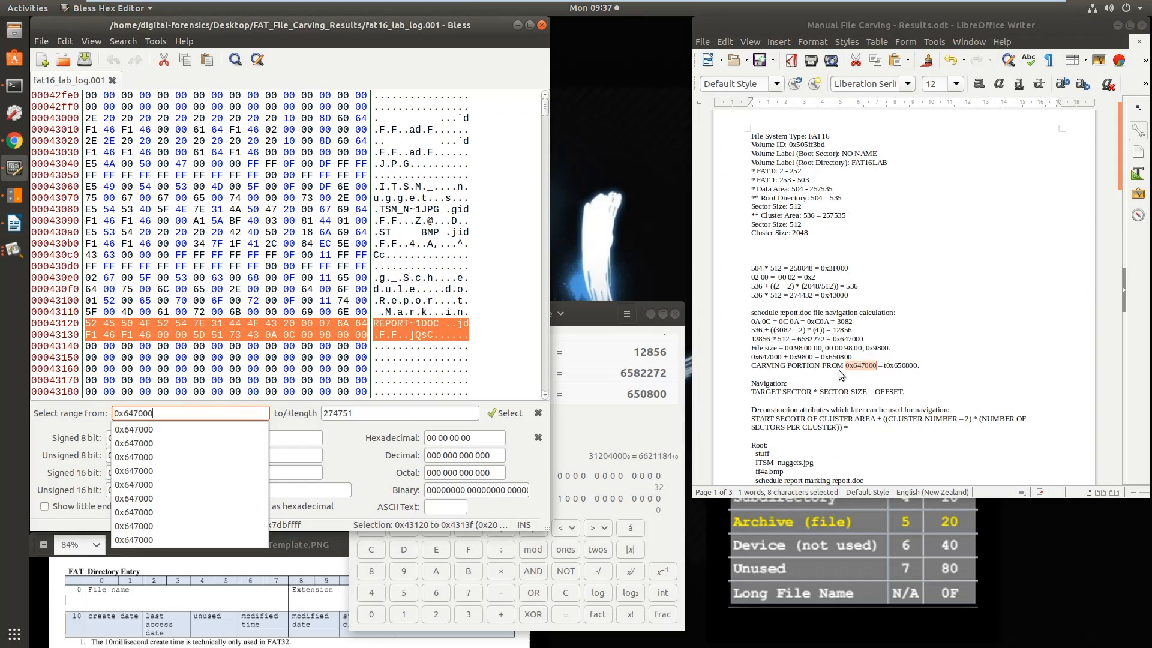
Delete the stray t before 0x650800 in the carving range line of the Writer notes
click(896, 367)
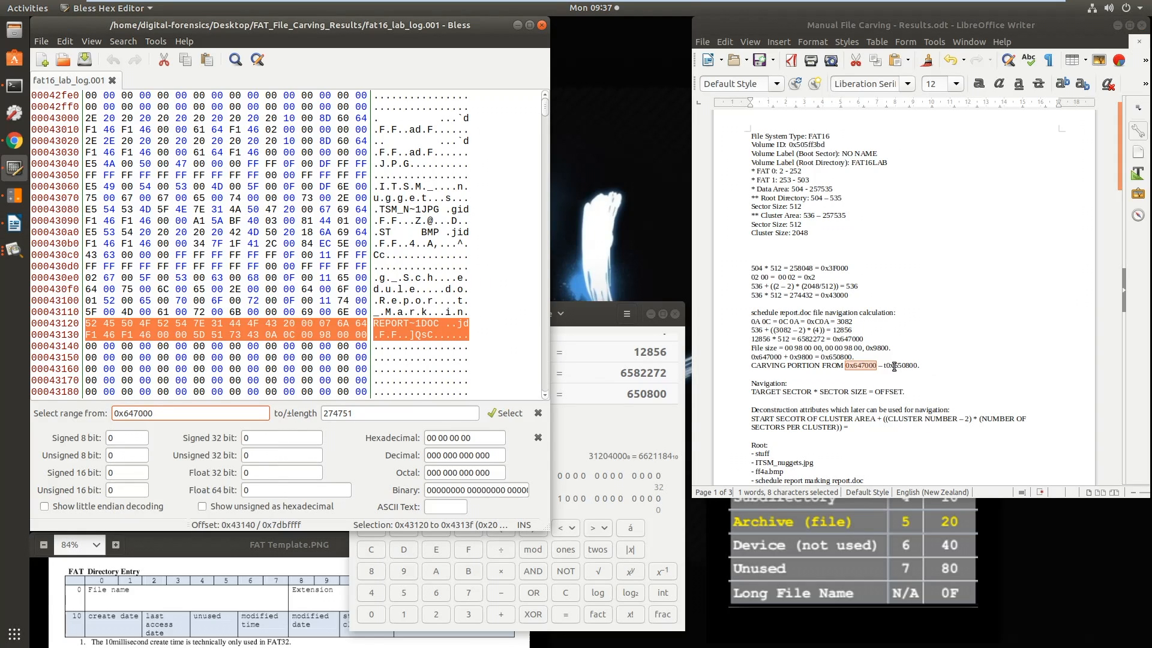
click(887, 366)
key(BackSpace)
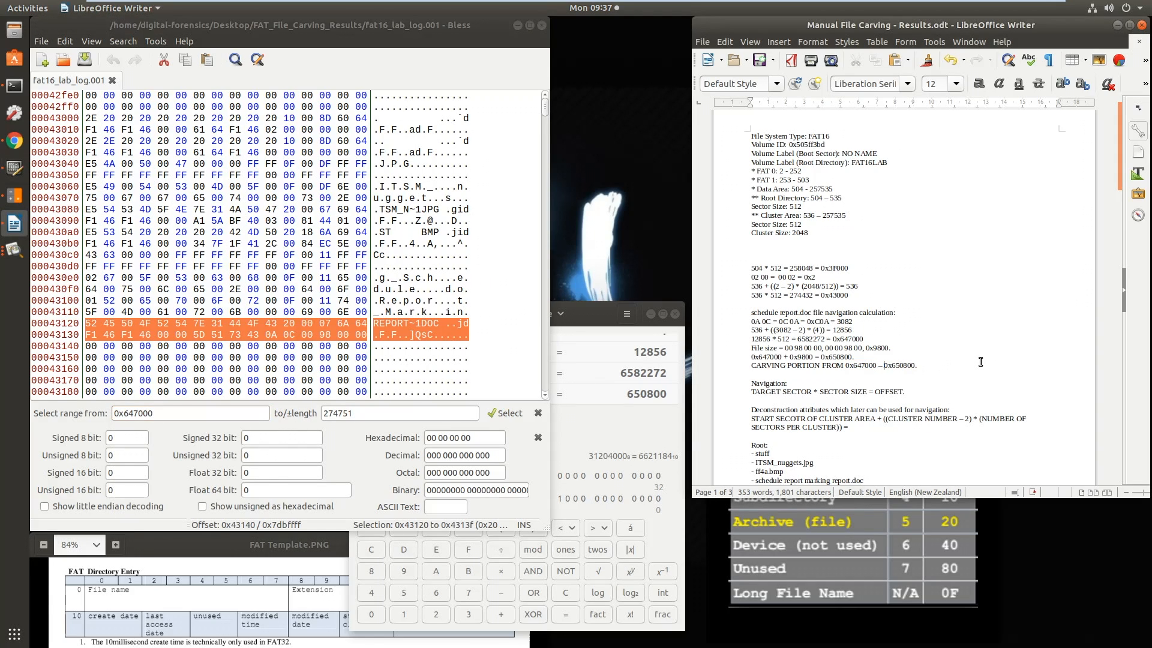
Copy 0x650800 from the notes as the range end in Bless and select the bytes from 0x647000 to 0x650800
double_click(899, 366)
key(ctrl+c)
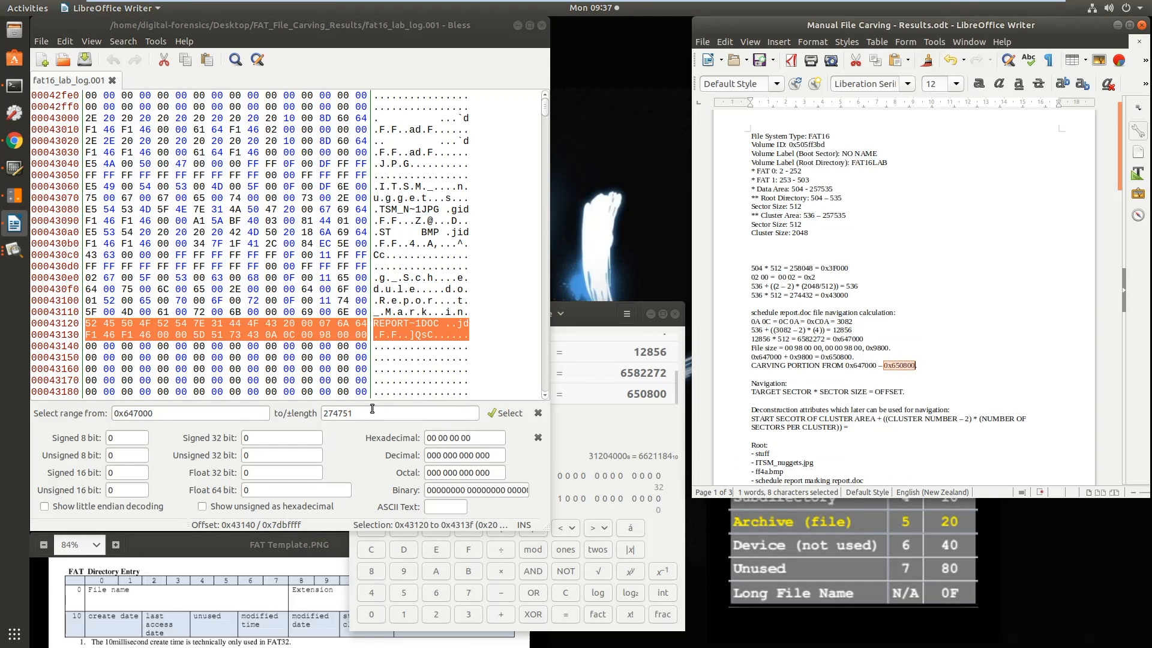
double_click(371, 413)
key(ctrl+v)
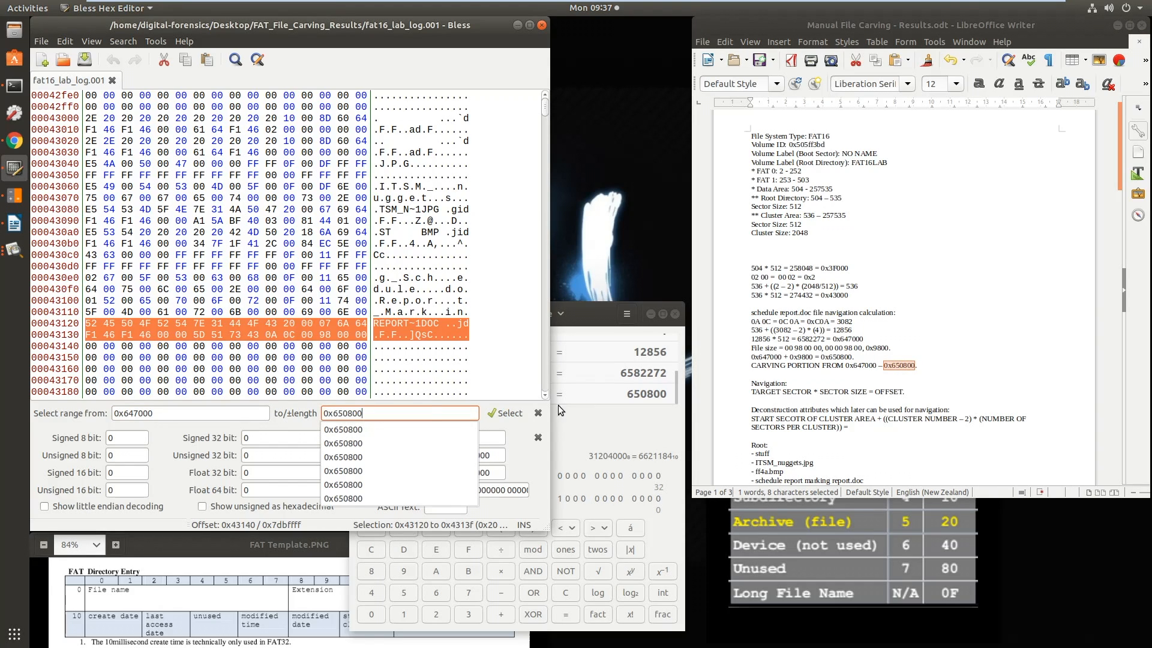
click(505, 413)
click(505, 413)
scroll(373, 332, up, 9)
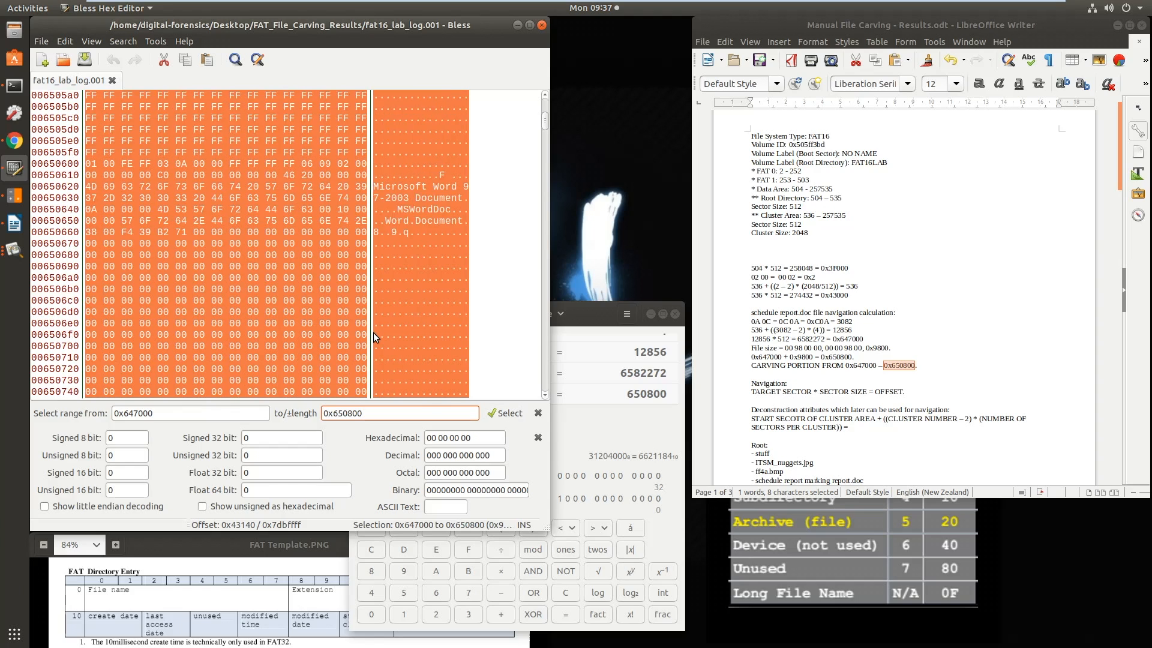
scroll(375, 333, up, 20)
drag(546, 131, 544, 313)
click(506, 415)
scroll(411, 306, up, 10)
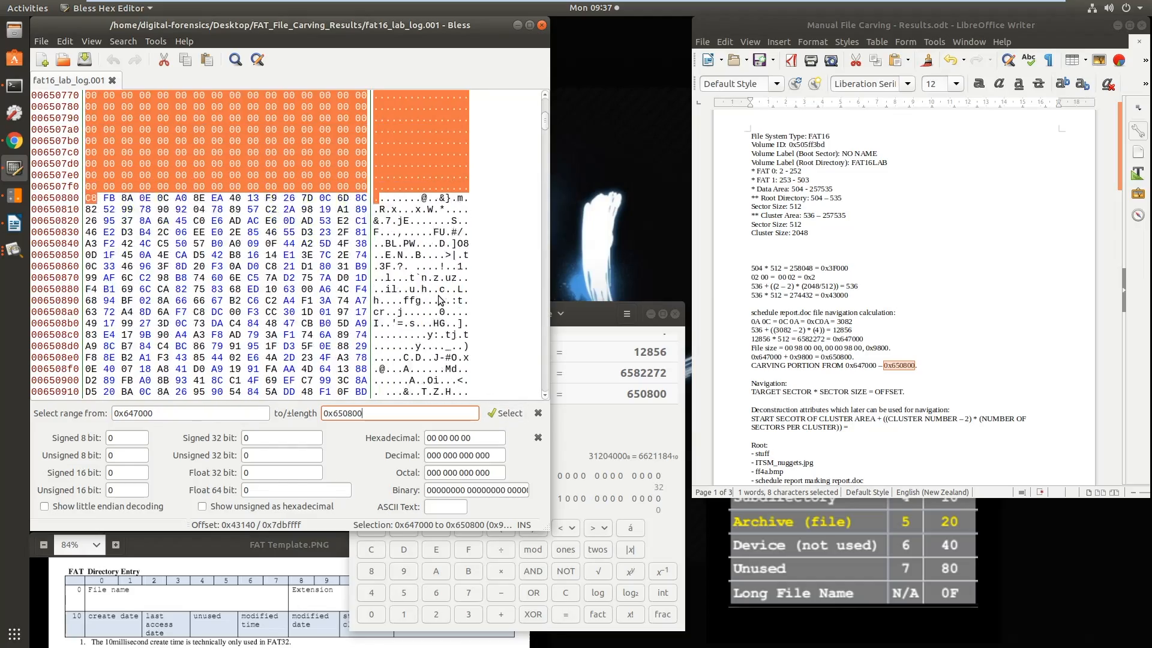
Copy the selected byte range and paste it into a new empty file in the hex editor
click(64, 41)
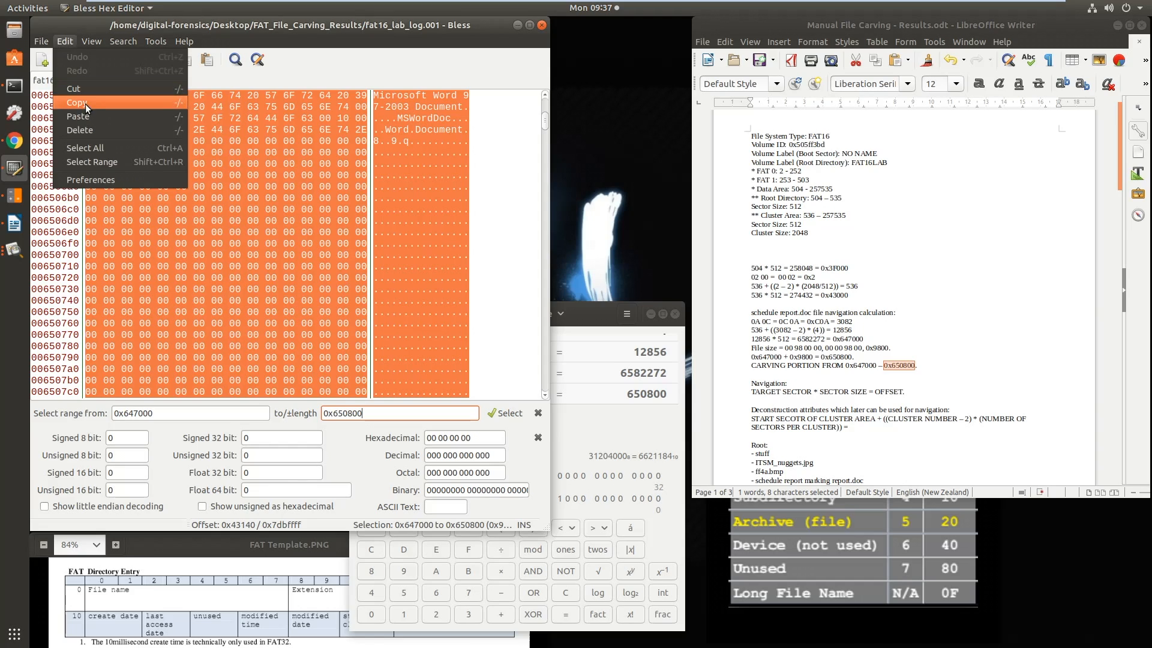
click(84, 102)
click(37, 42)
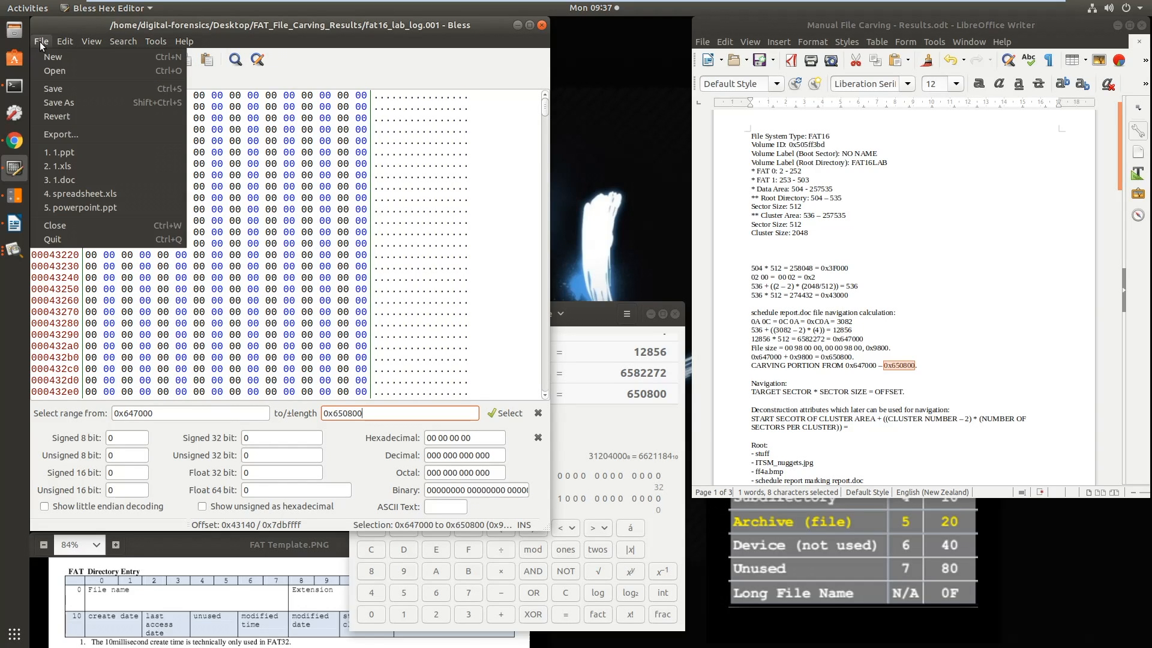
click(54, 57)
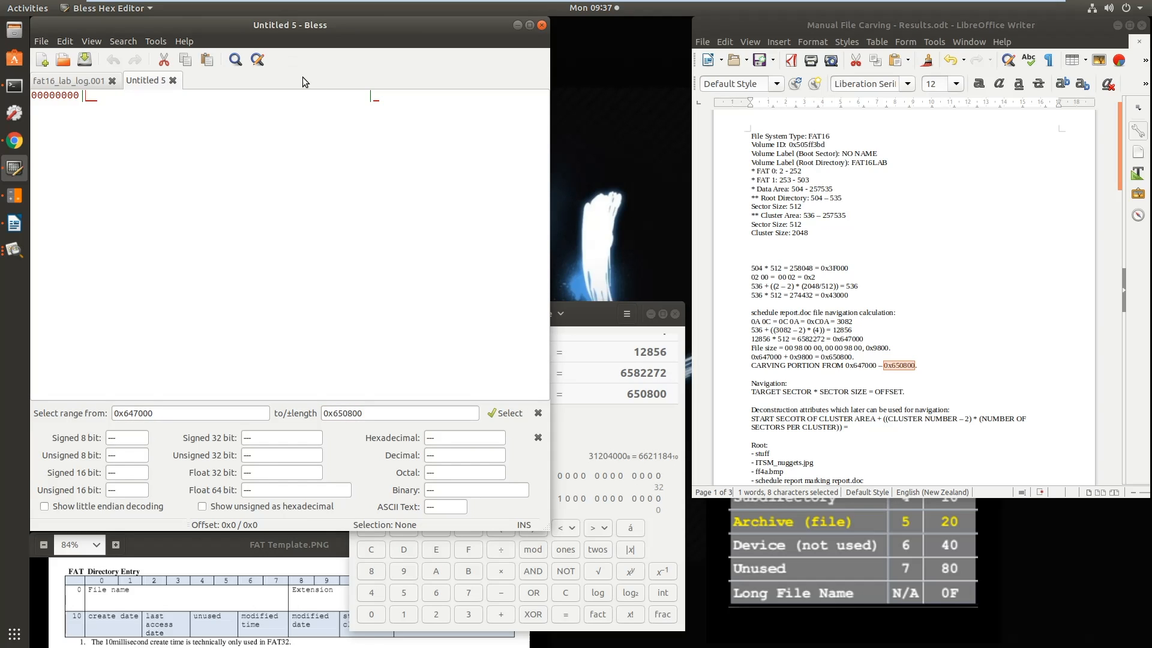
right_click(146, 152)
click(174, 196)
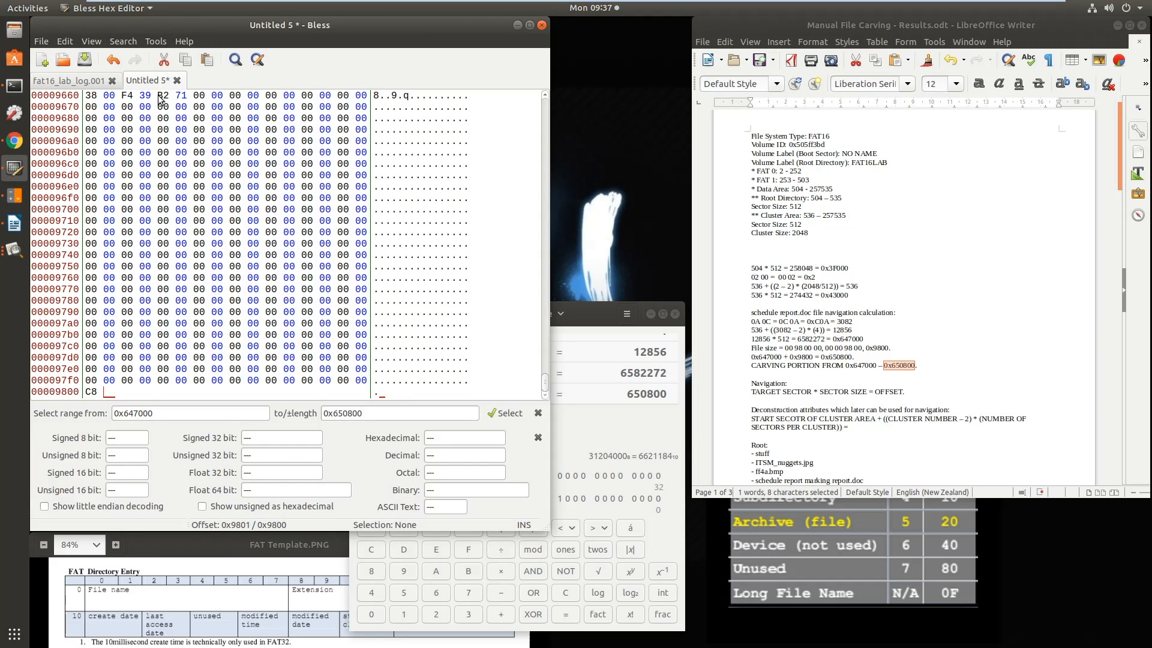
Check the beginning and end of the pasted data and select the header bytes D0 CF 11 E0 A1 B1 1A E1
drag(546, 383, 543, 106)
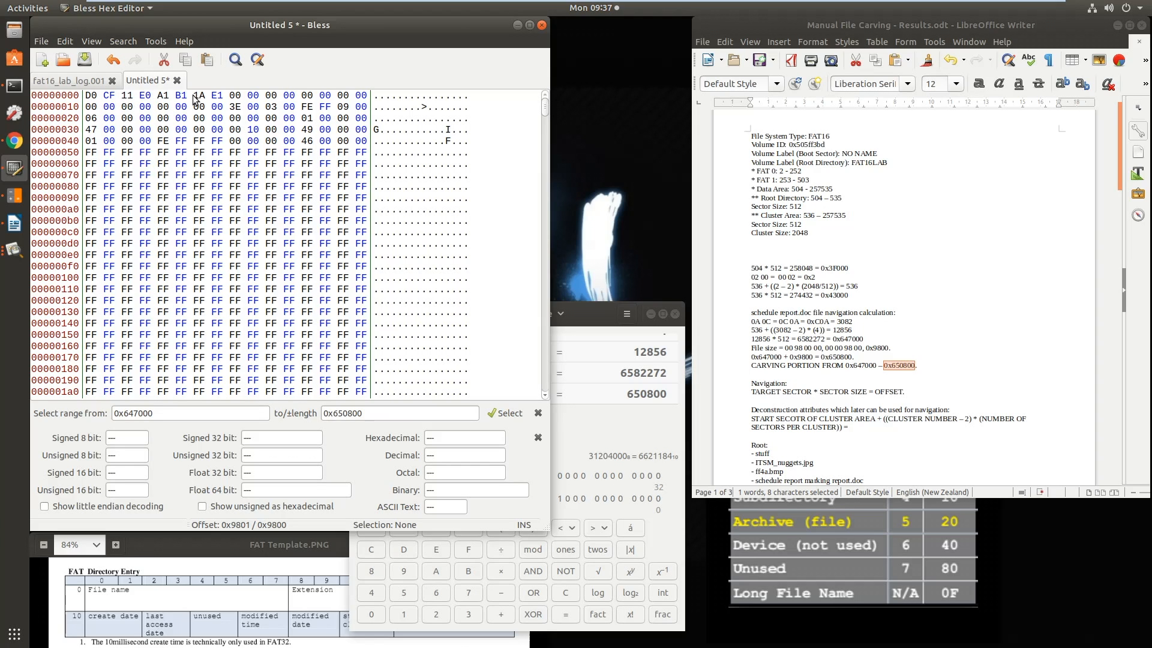
drag(544, 114, 544, 387)
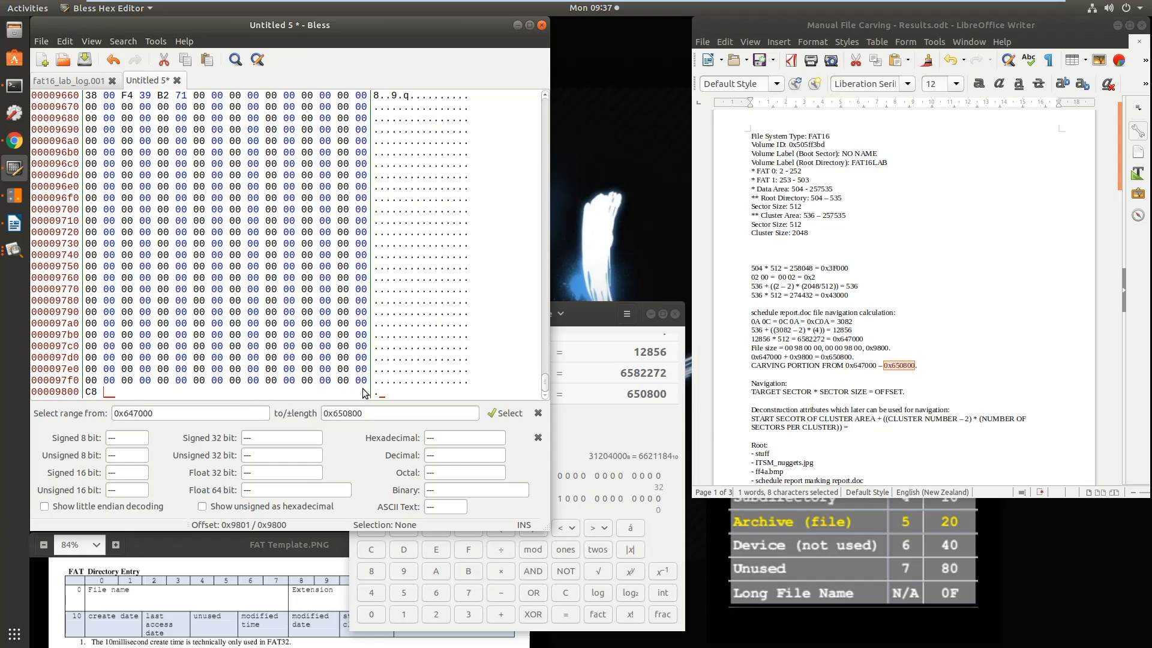
drag(544, 384, 544, 96)
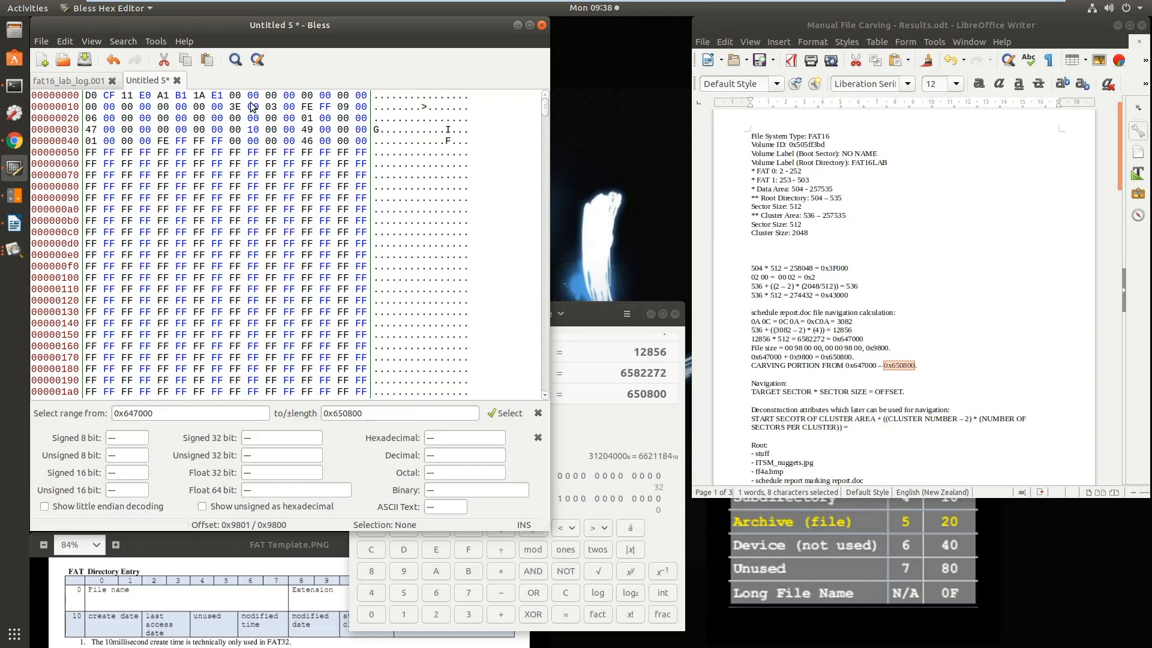
drag(88, 96, 220, 96)
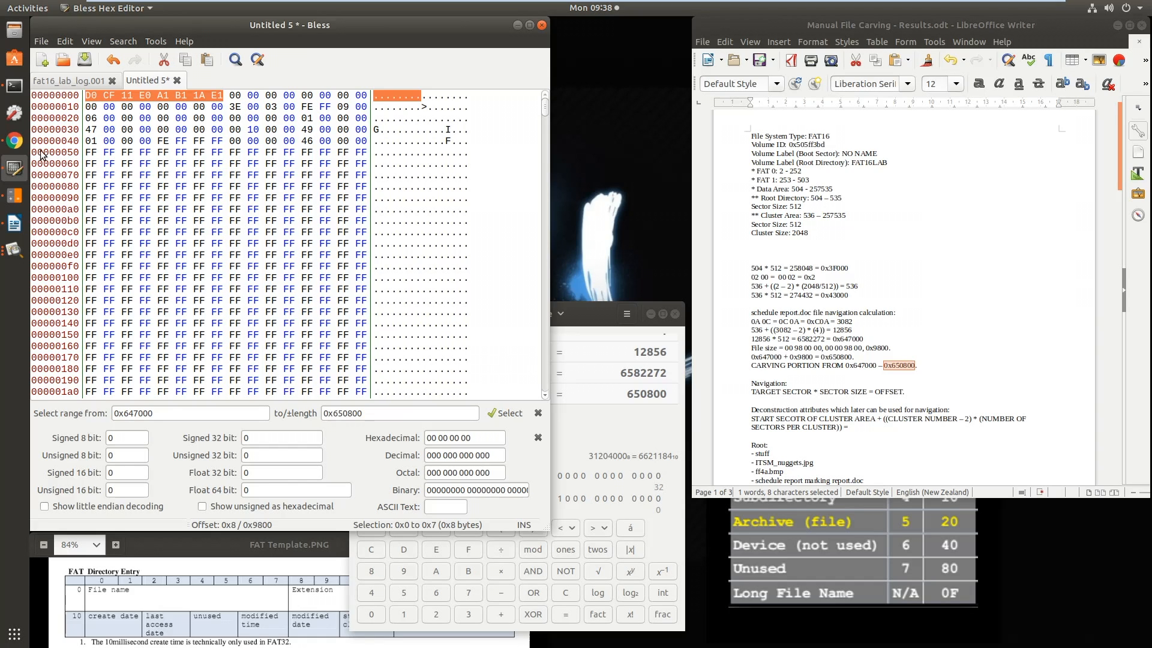
Switch to the File Signatures page in Chrome and search it for D0 CF 11 E0 A1 B1 1A E1
click(15, 143)
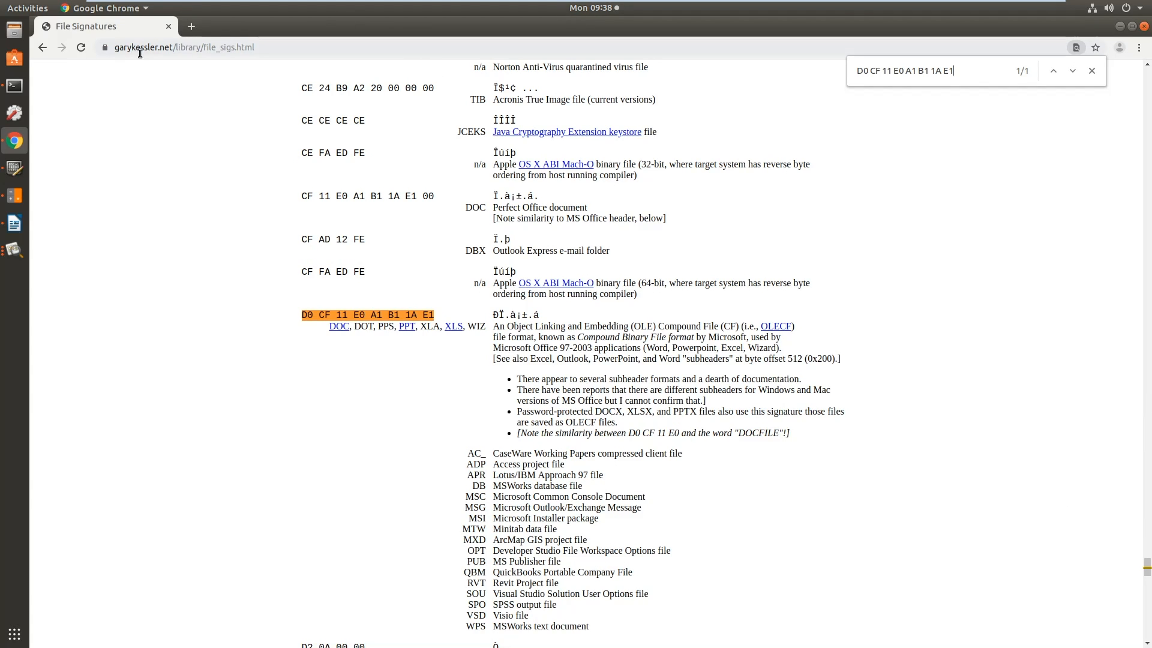
drag(115, 48, 250, 48)
drag(1147, 567, 1147, 81)
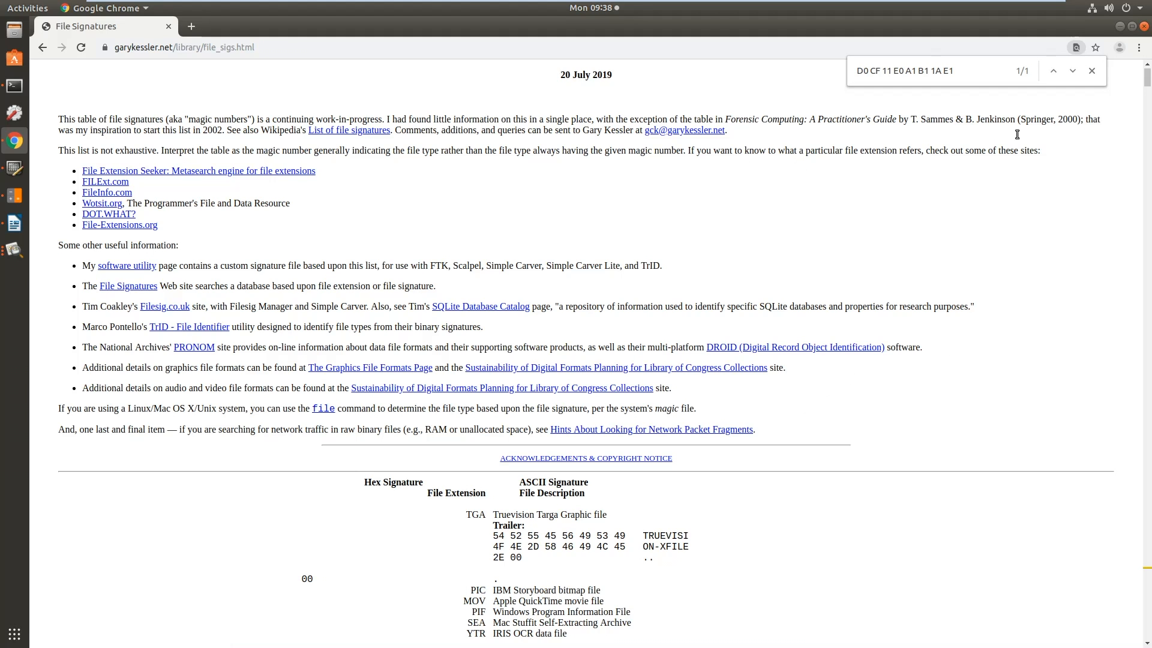
click(1131, 27)
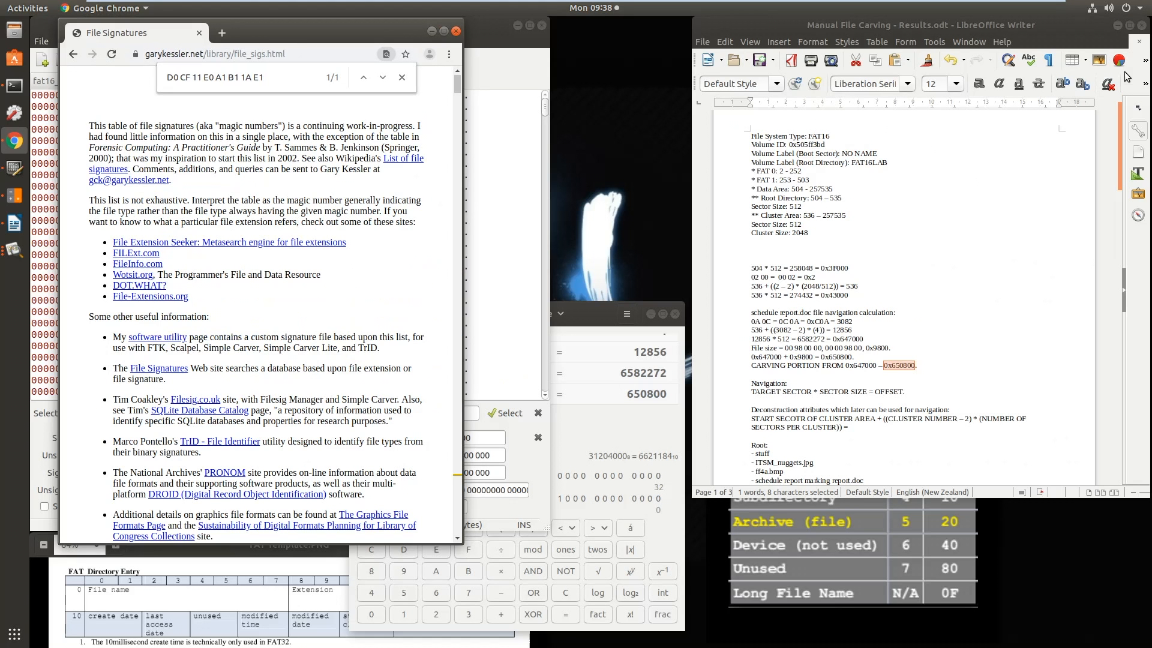
click(444, 31)
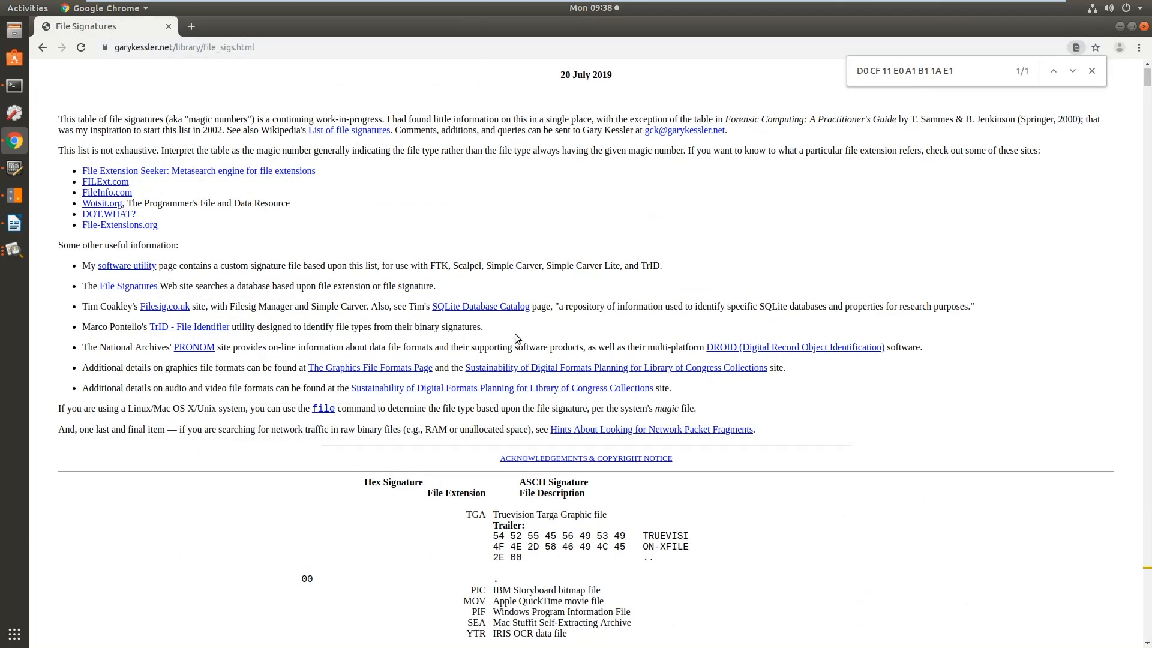
drag(958, 70, 826, 76)
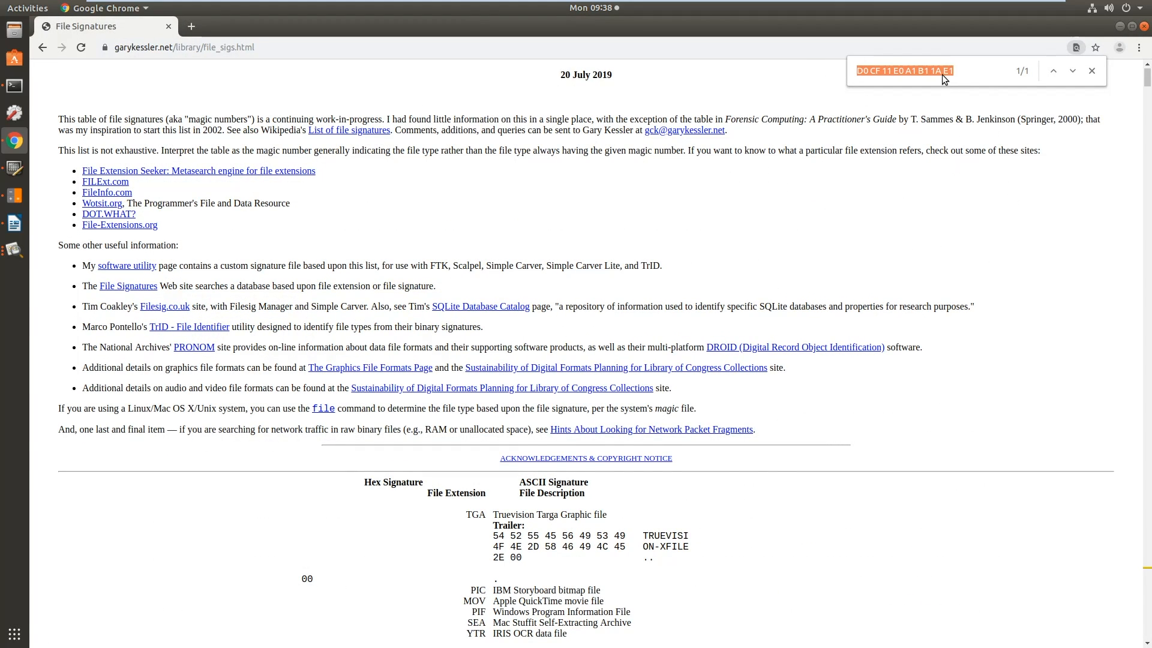
key(ctrl+v)
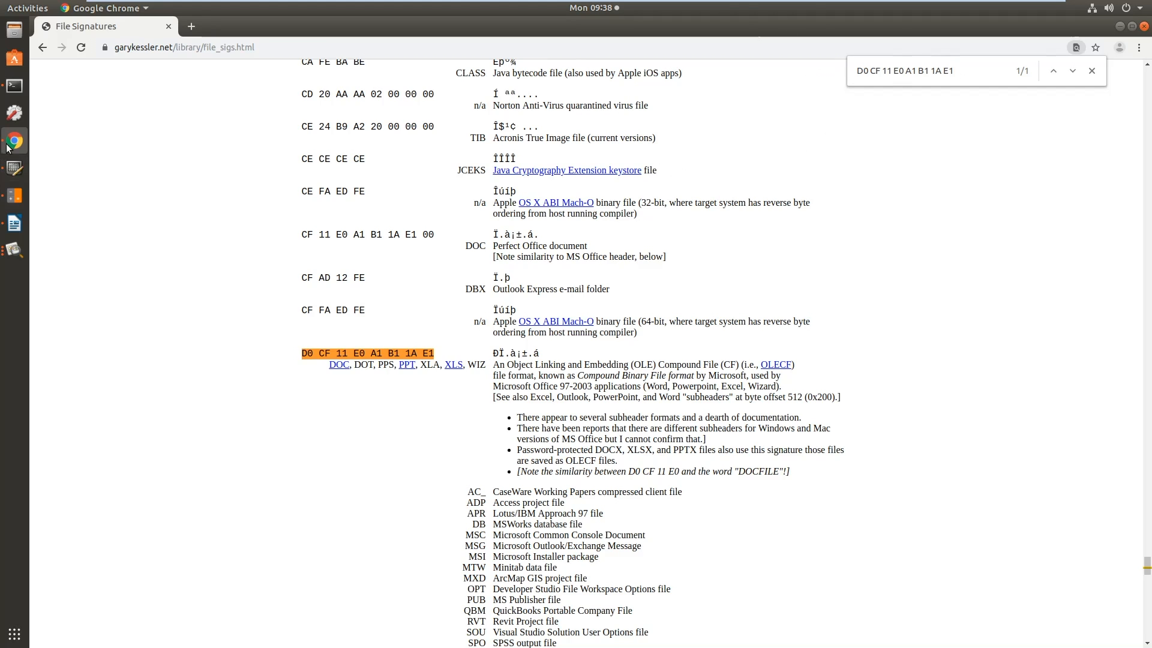
Place a widened, unmaximized browser window beside the hex editor and return to the matching signature entry
click(1132, 26)
drag(319, 35, 781, 41)
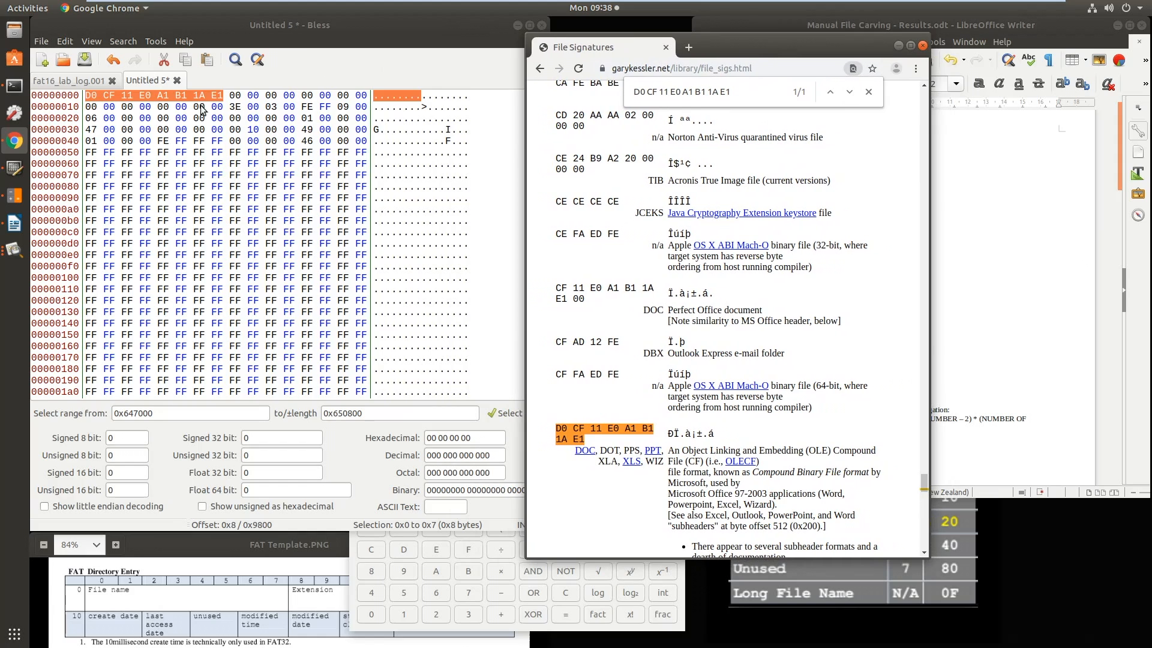
drag(929, 352, 1040, 340)
scroll(840, 353, down, 4)
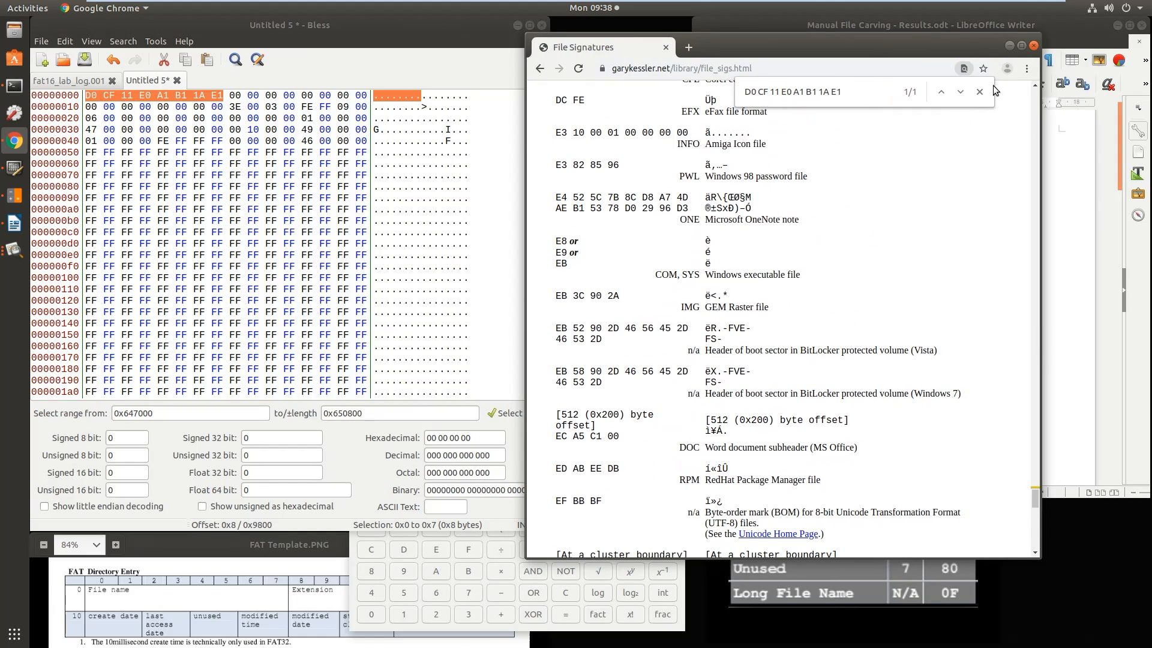
click(959, 93)
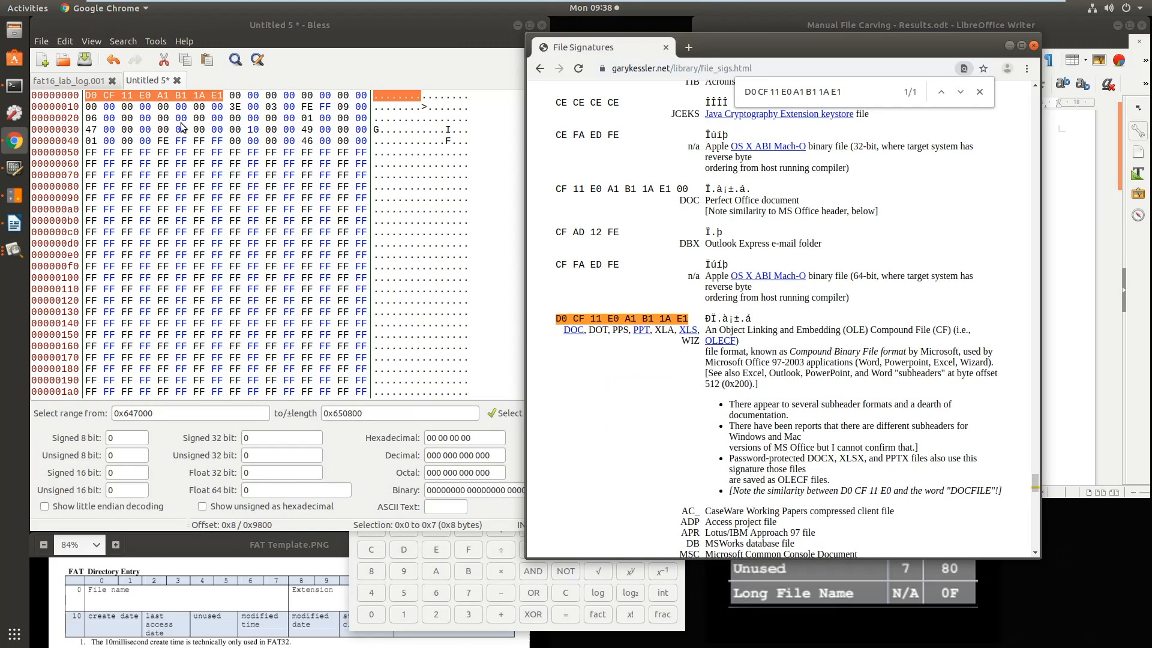
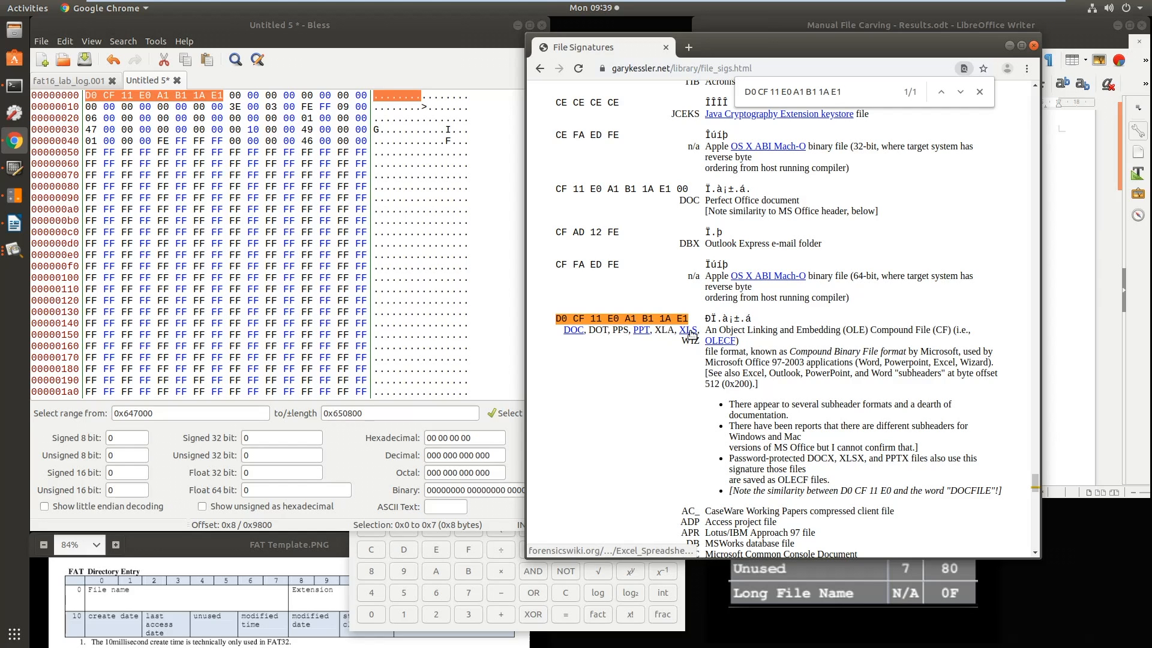
Minimize the browser and save the carved data from the hex editor to the Desktop as 1.doc
click(1010, 47)
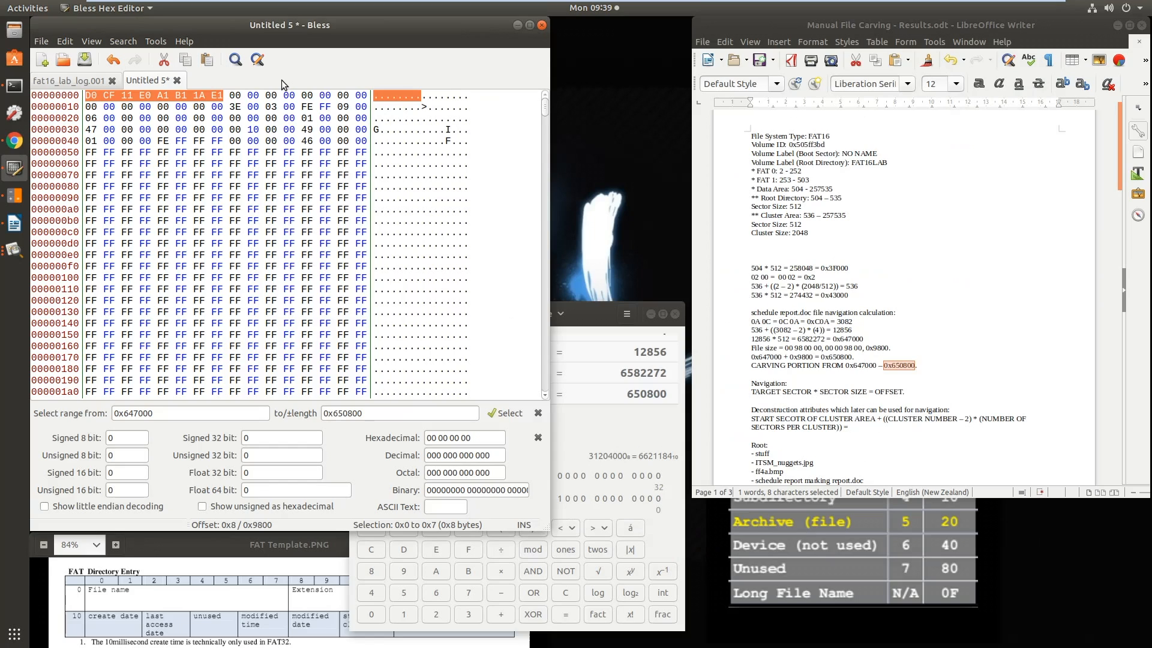
click(48, 41)
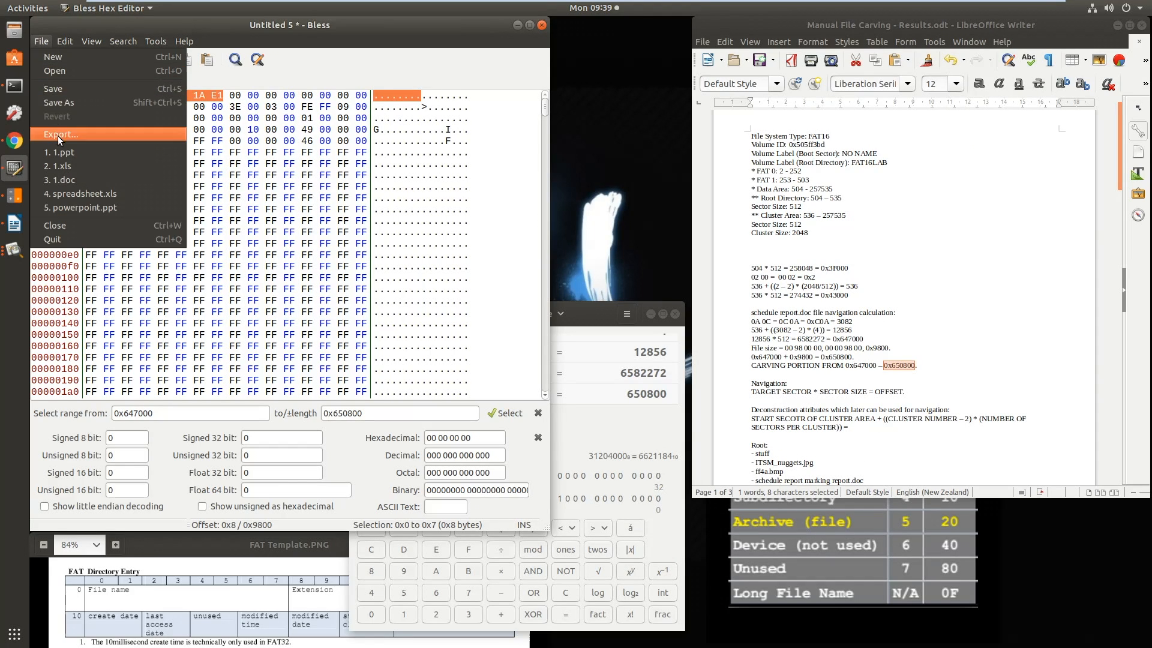
click(62, 102)
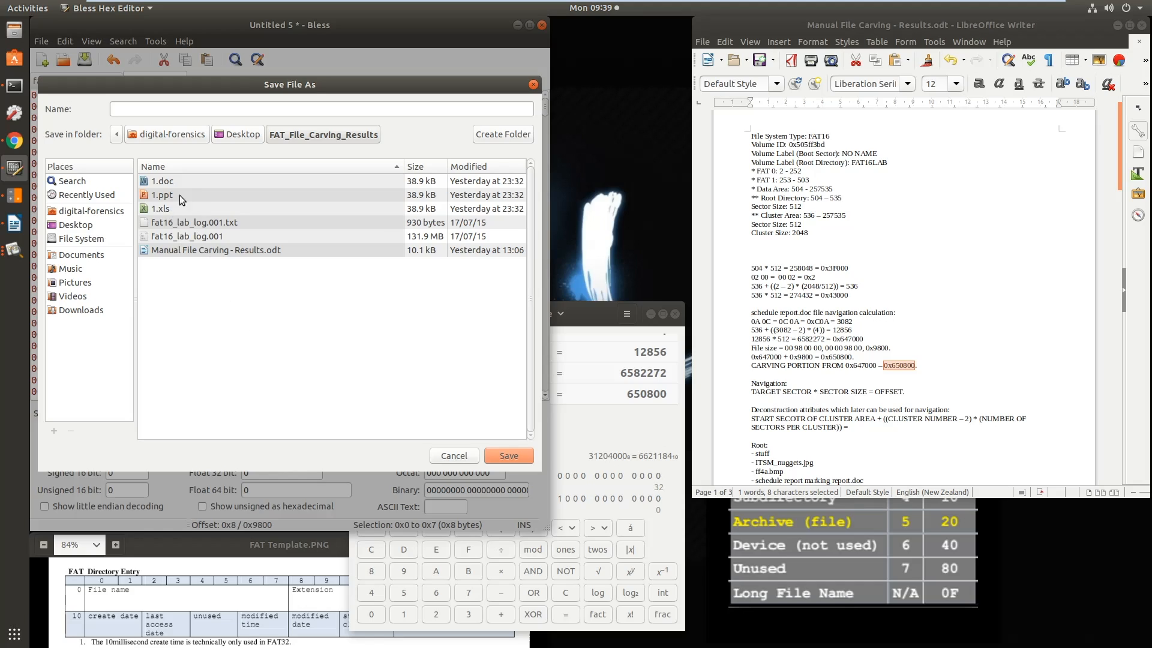
click(164, 182)
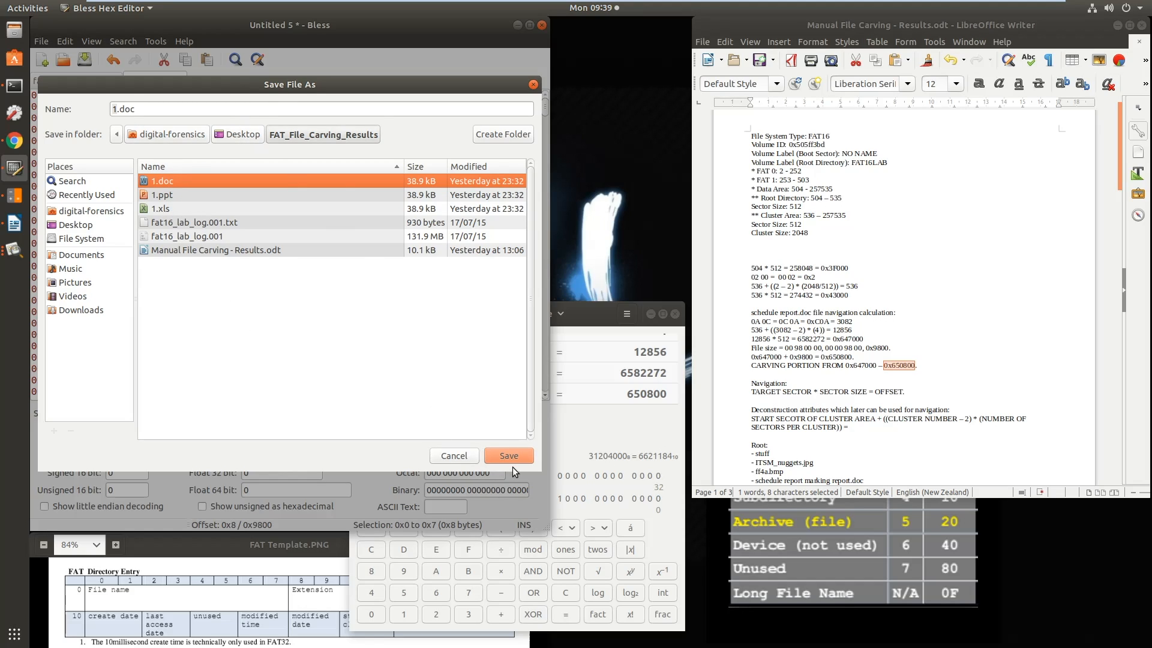
click(236, 133)
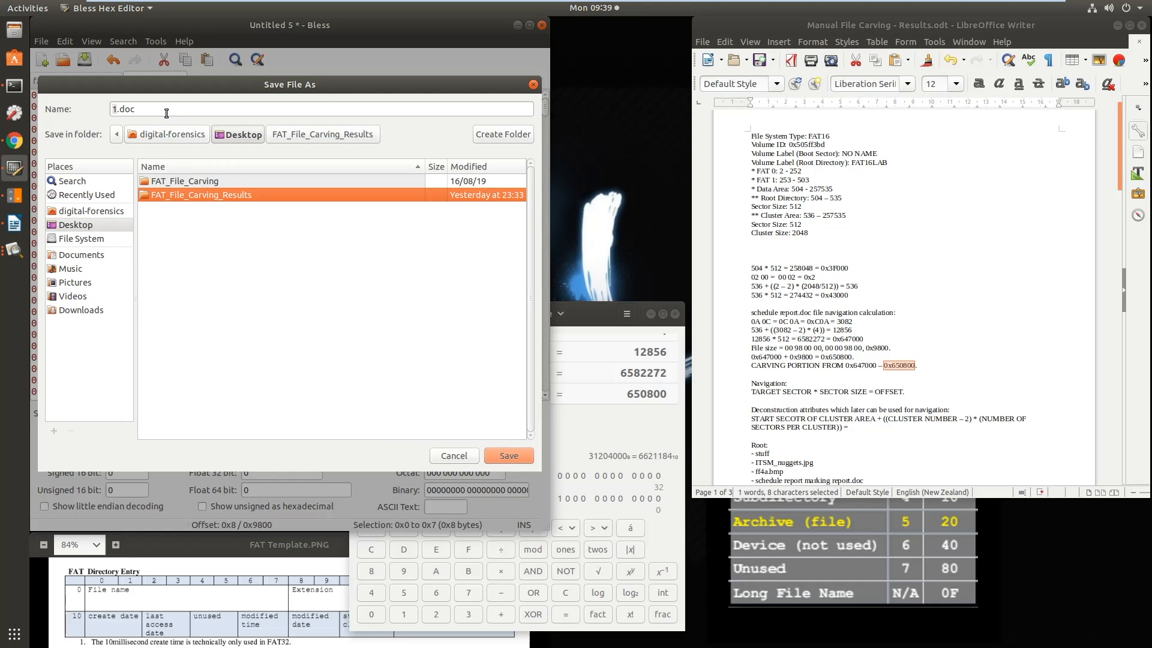
click(502, 457)
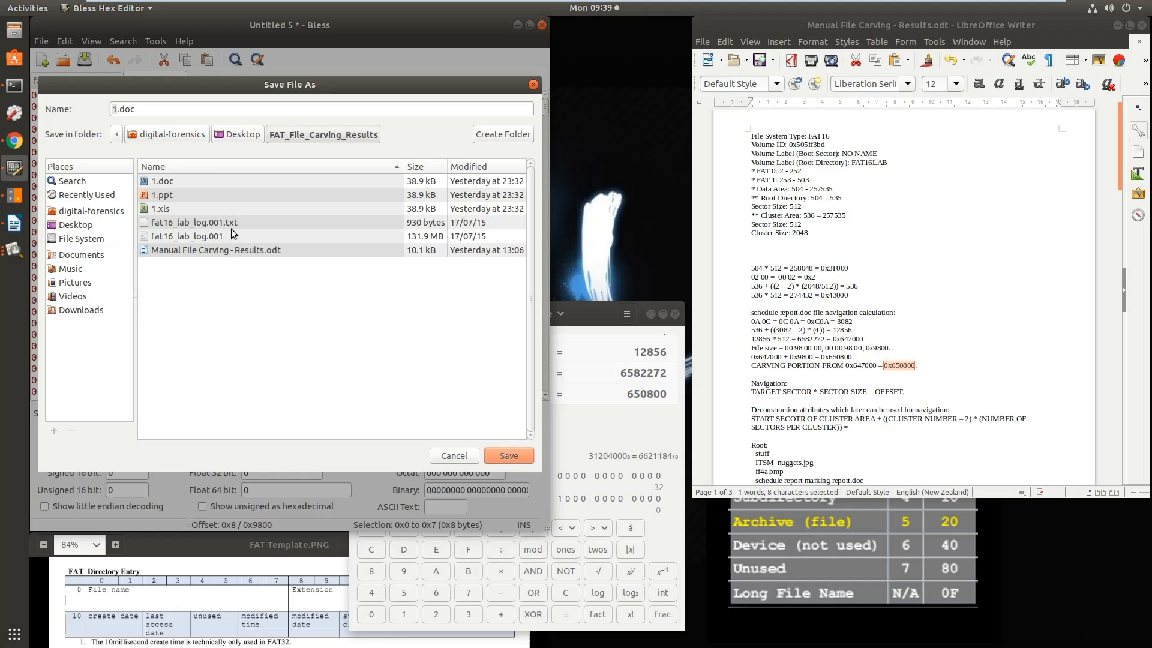
click(240, 133)
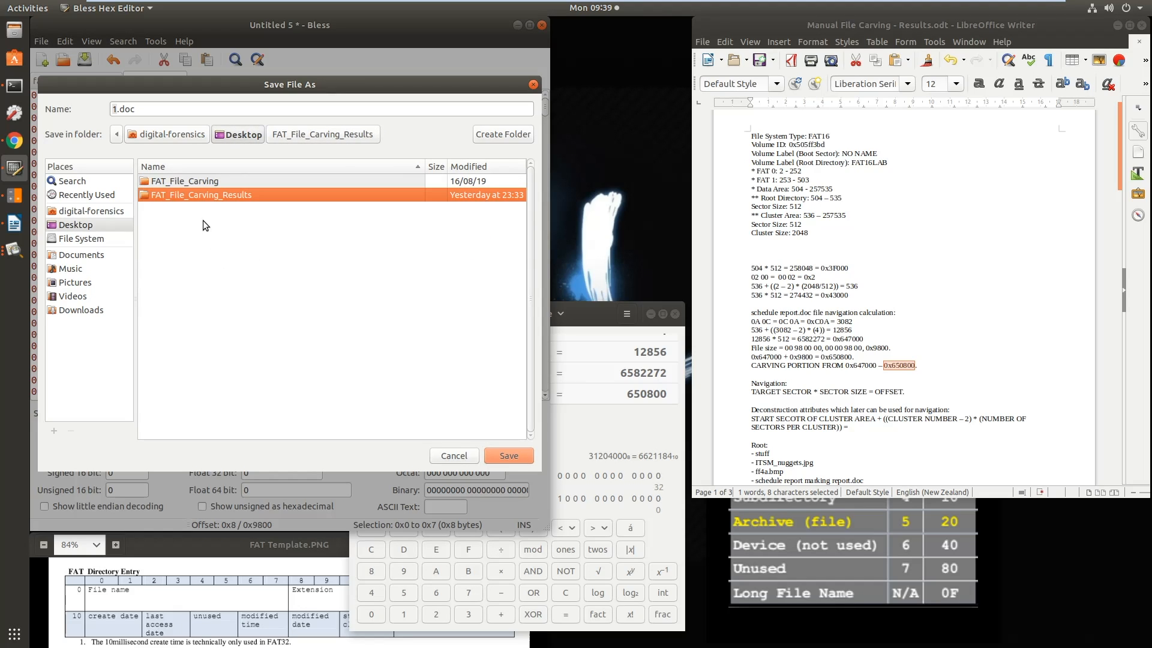
click(158, 111)
click(497, 457)
Save another copy of the carved data to the Desktop as 1.xls
click(40, 43)
click(62, 105)
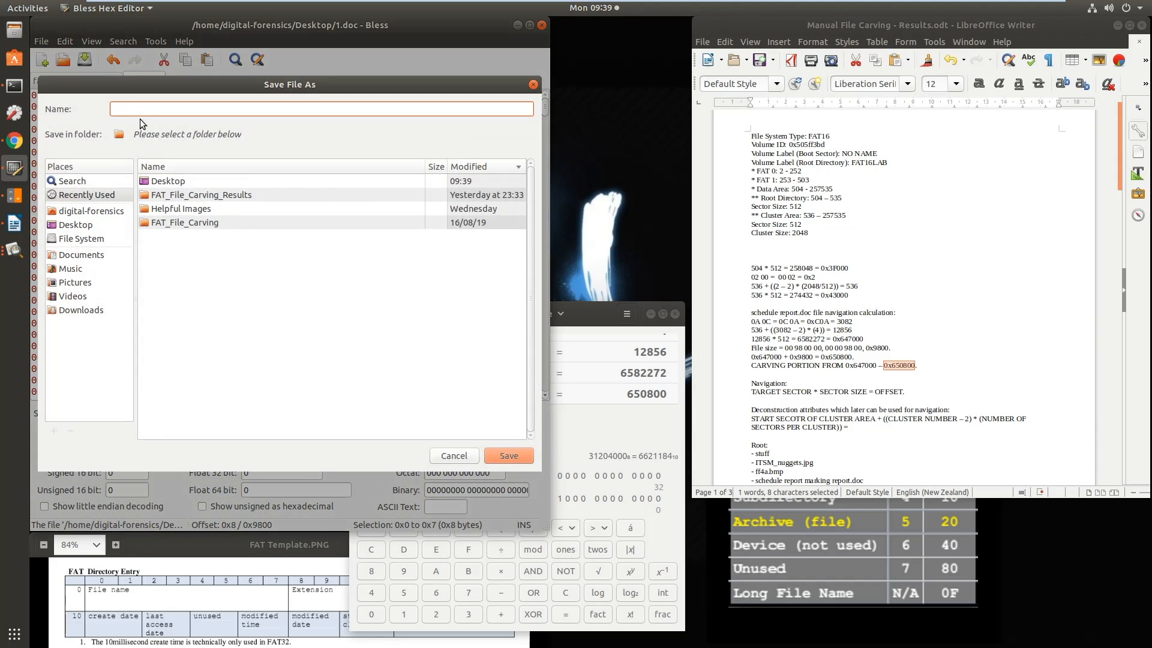
text(1.xlx)
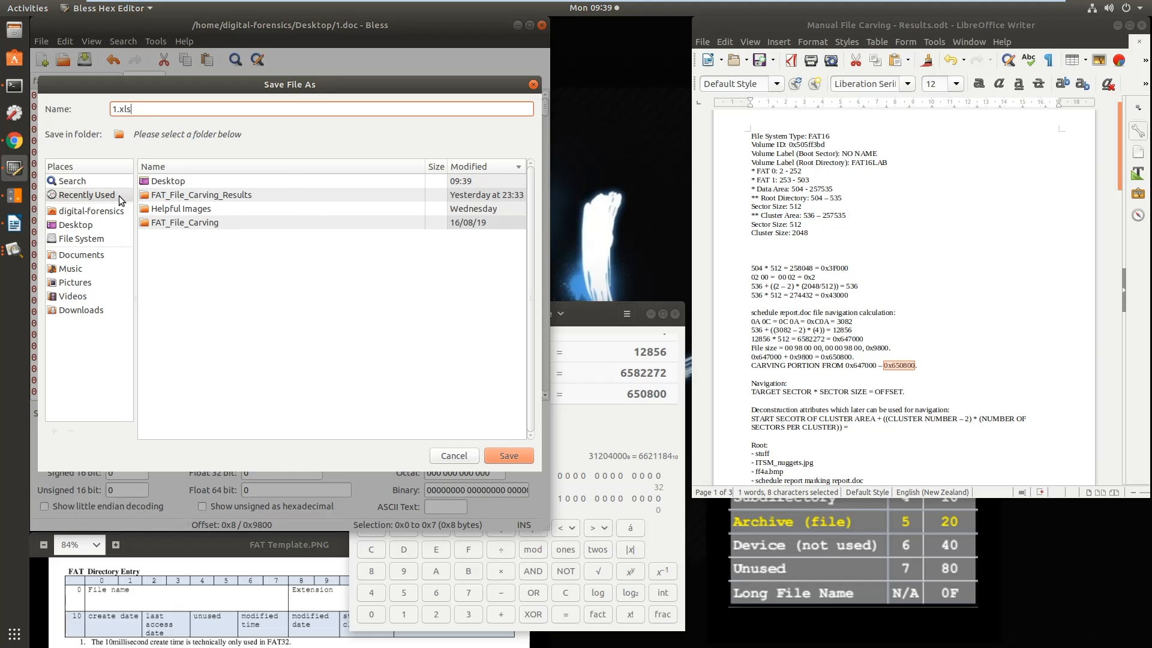
click(82, 227)
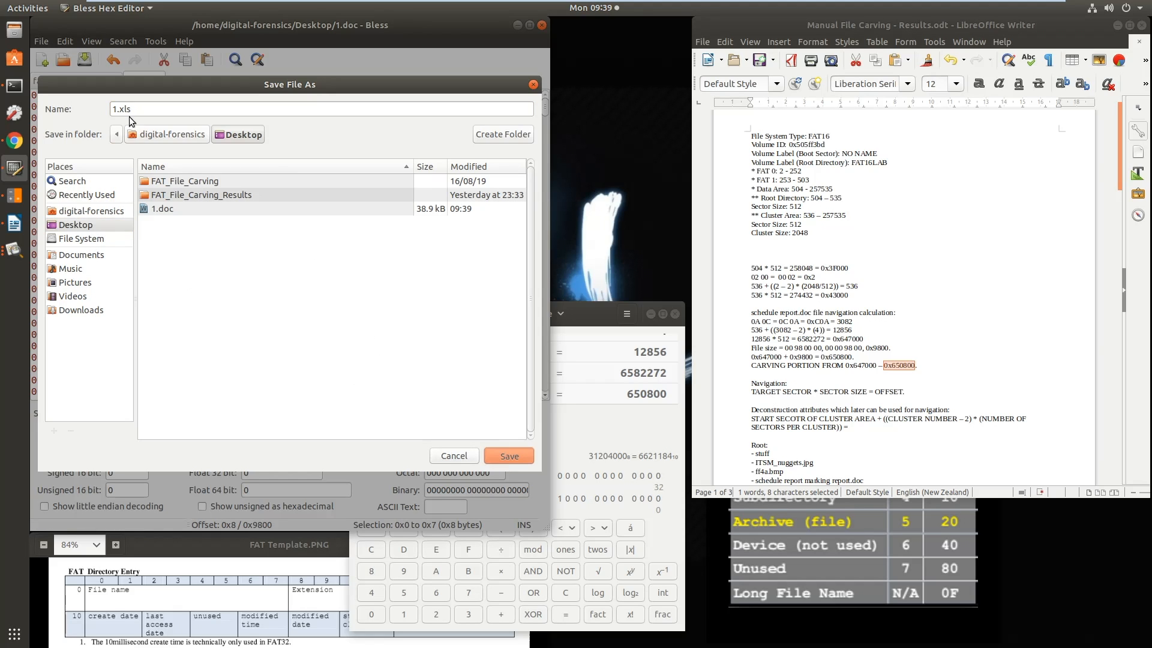
key(Return)
Save a third copy of the carved data to the Desktop as 1.ppt
click(66, 102)
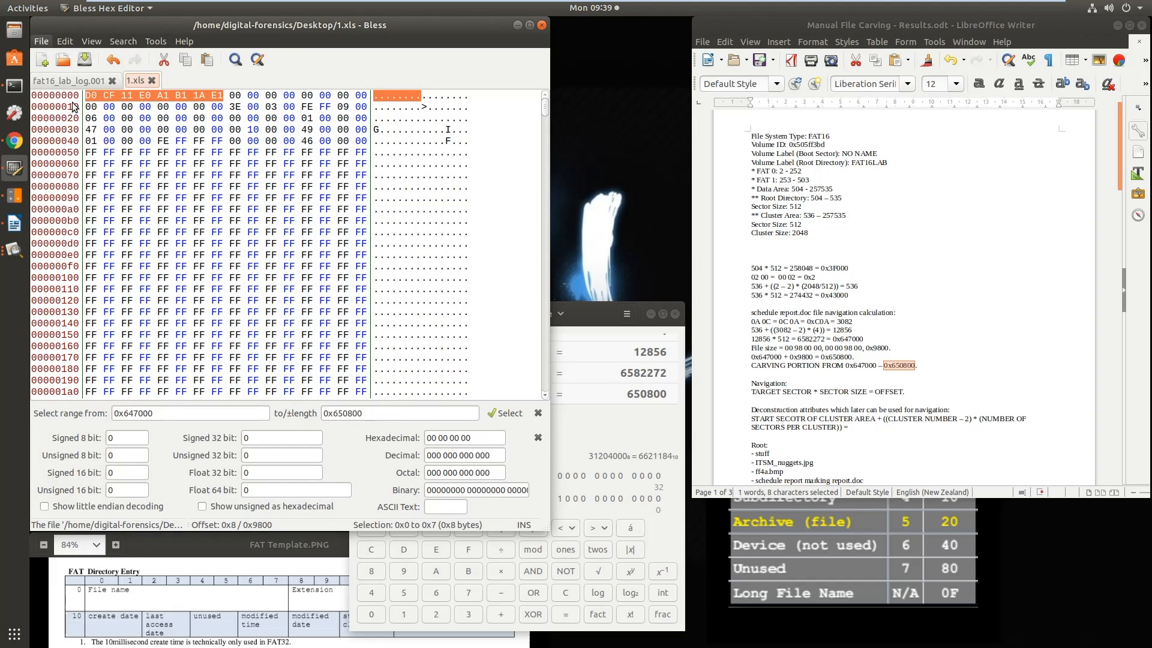
click(77, 224)
click(131, 110)
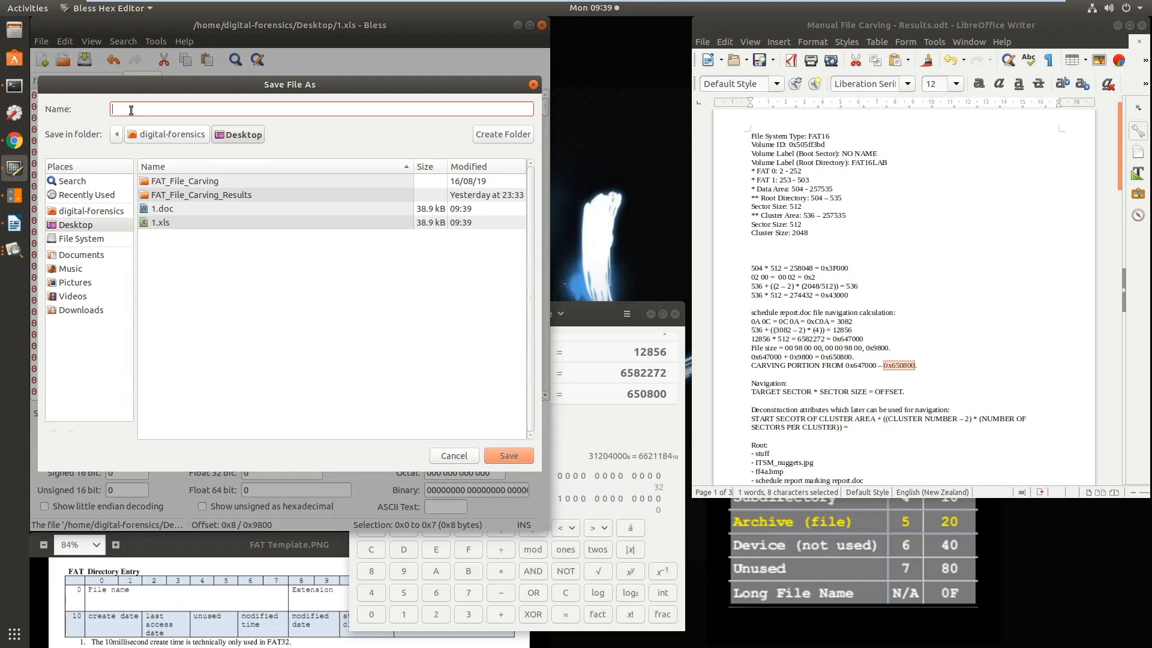
text(1.ppt)
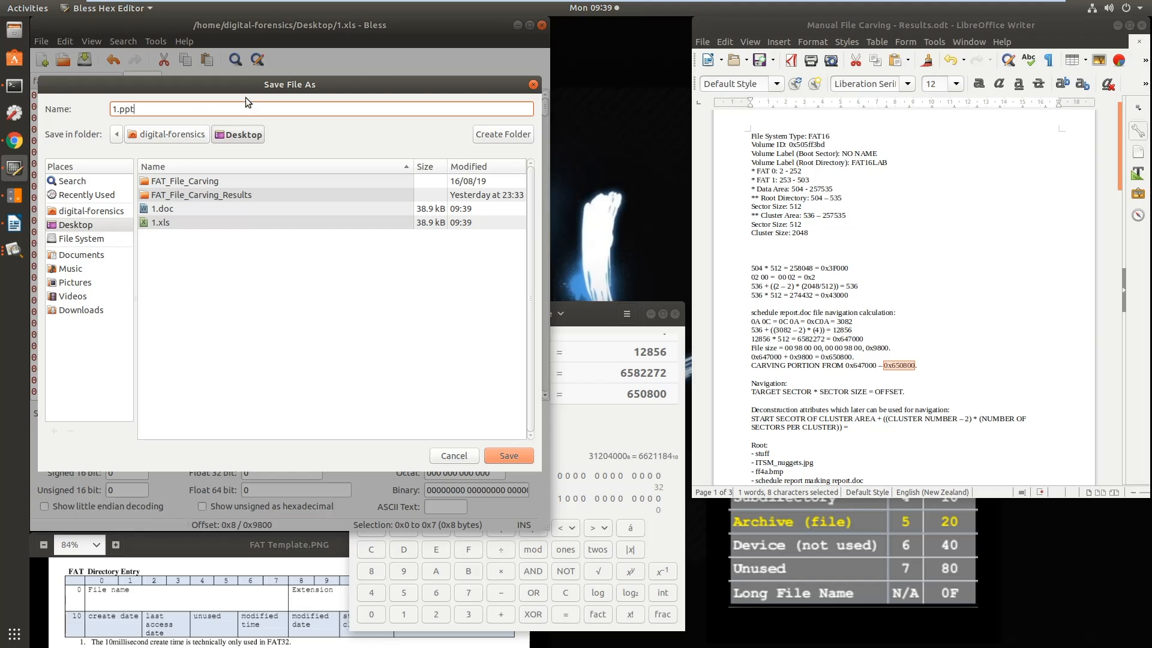
click(509, 458)
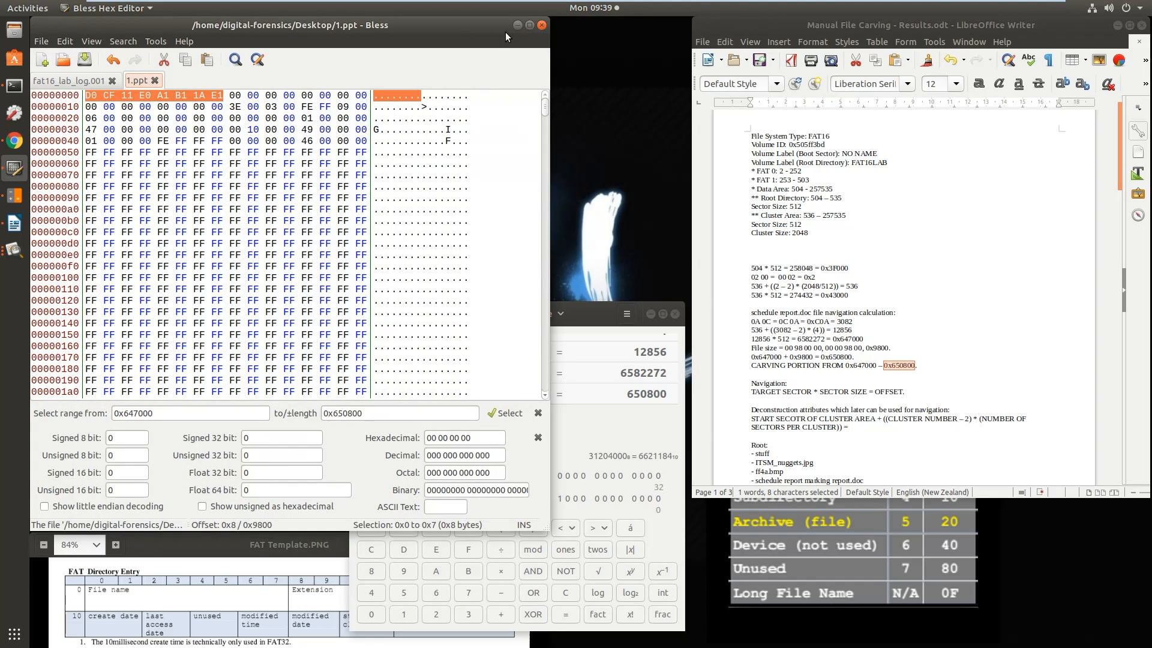
Minimize the hex editor and terminal, open 1.xls from the desktop and look through its pages
click(516, 27)
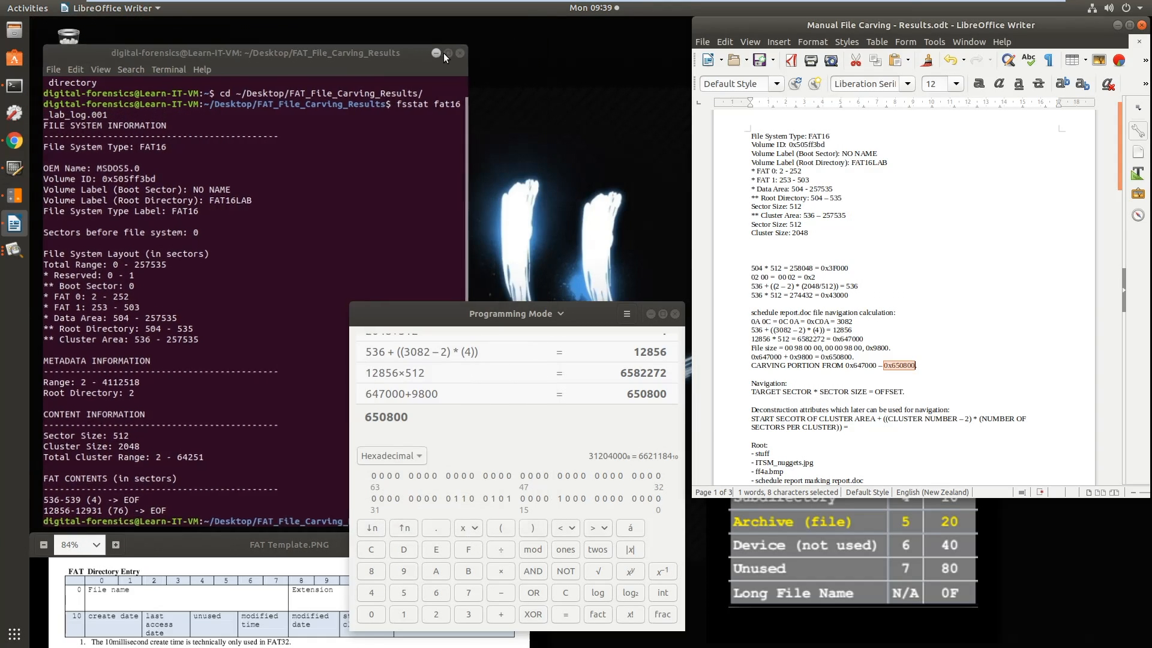
click(443, 53)
click(68, 216)
double_click(66, 217)
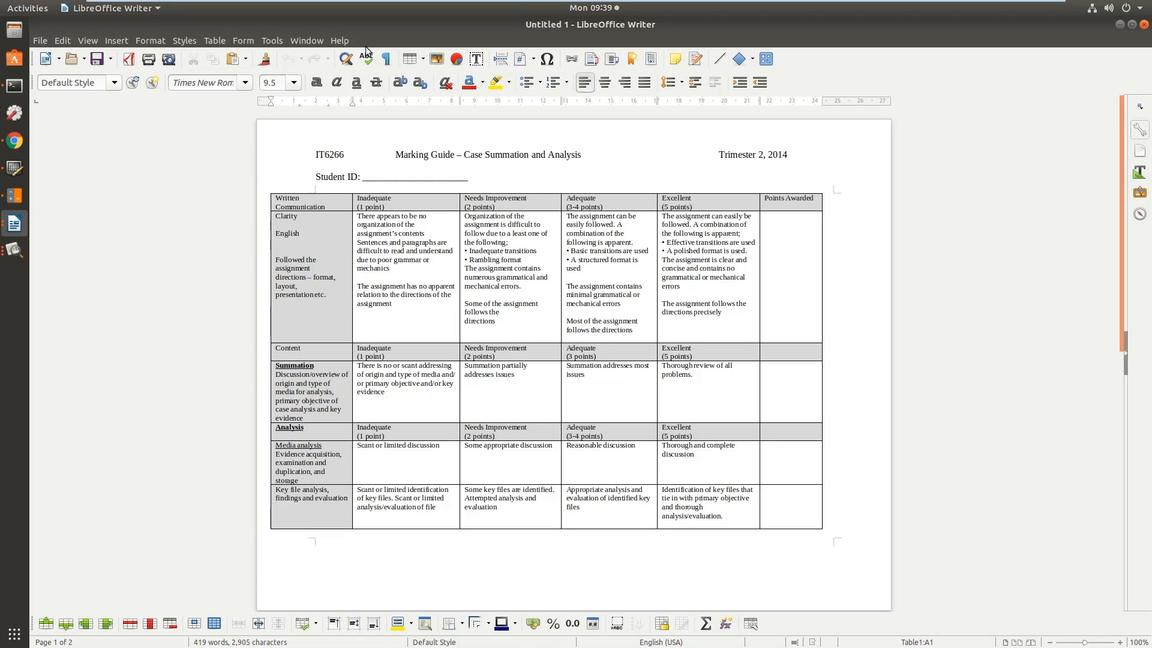
scroll(819, 303, down, 5)
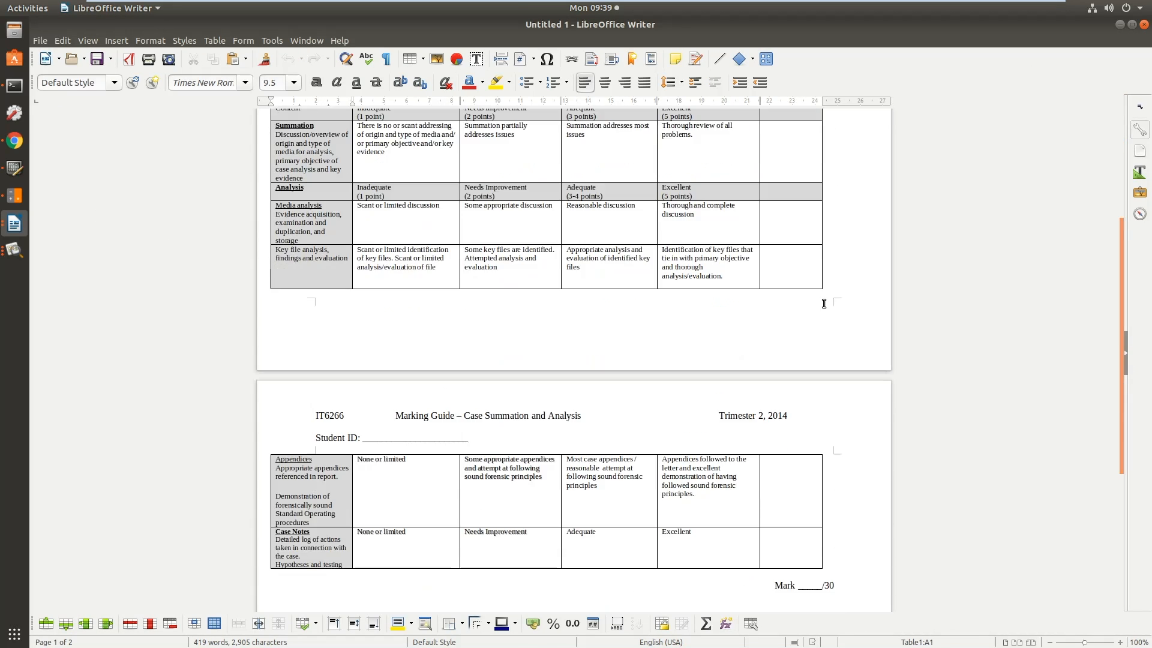
scroll(824, 303, down, 3)
scroll(825, 303, up, 10)
Highlight the course code, title and trimester in the document header and review the marking tables on both pages
drag(314, 154, 582, 158)
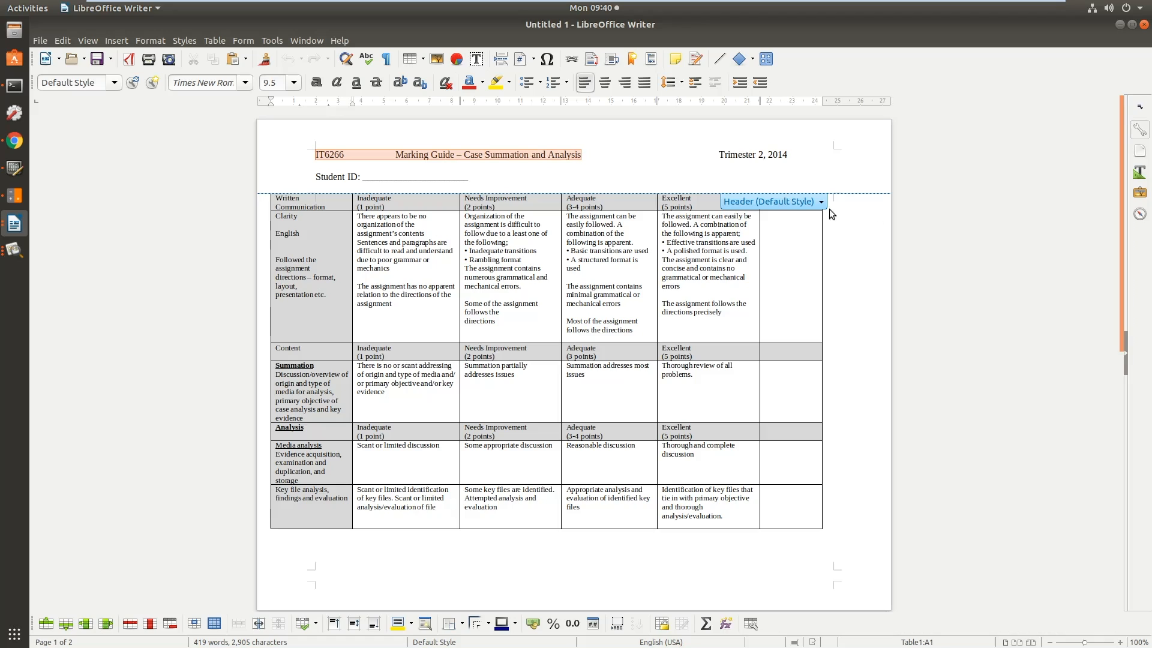
click(954, 265)
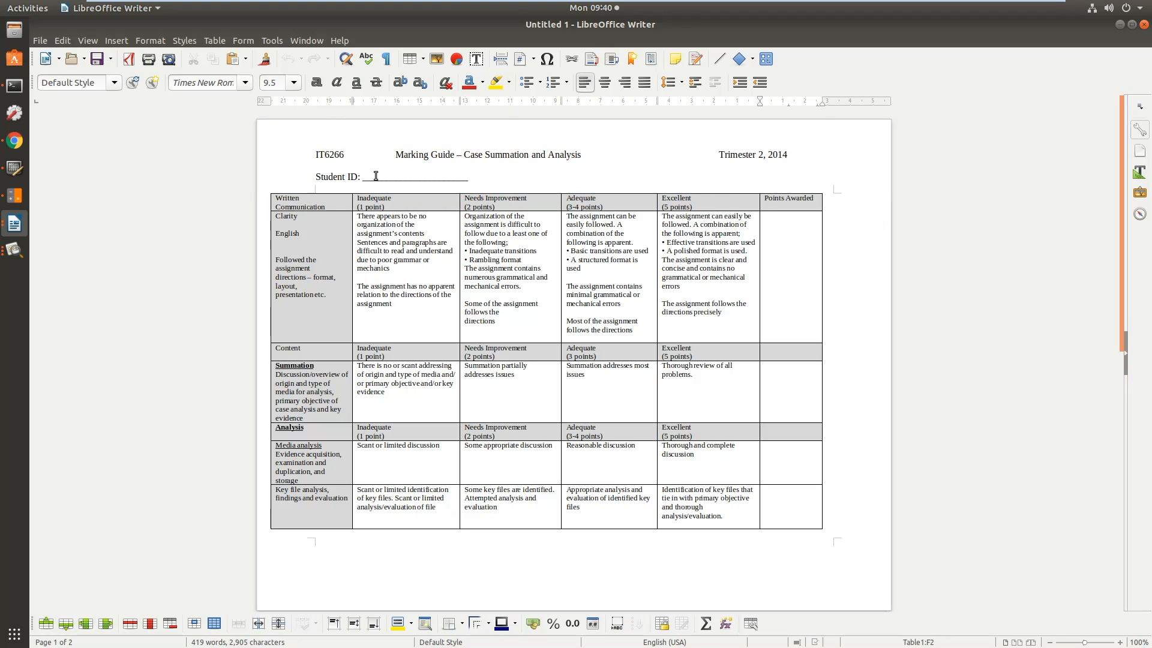
drag(792, 154, 708, 152)
click(981, 376)
scroll(982, 377, down, 1)
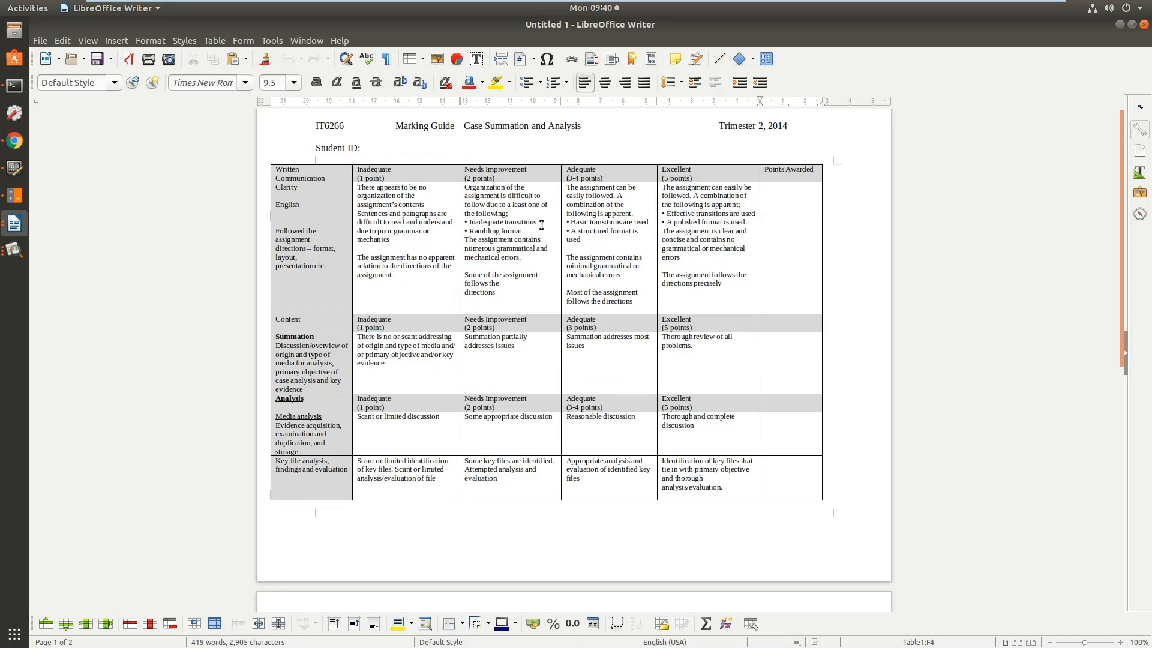
scroll(547, 227, down, 2)
scroll(549, 228, down, 8)
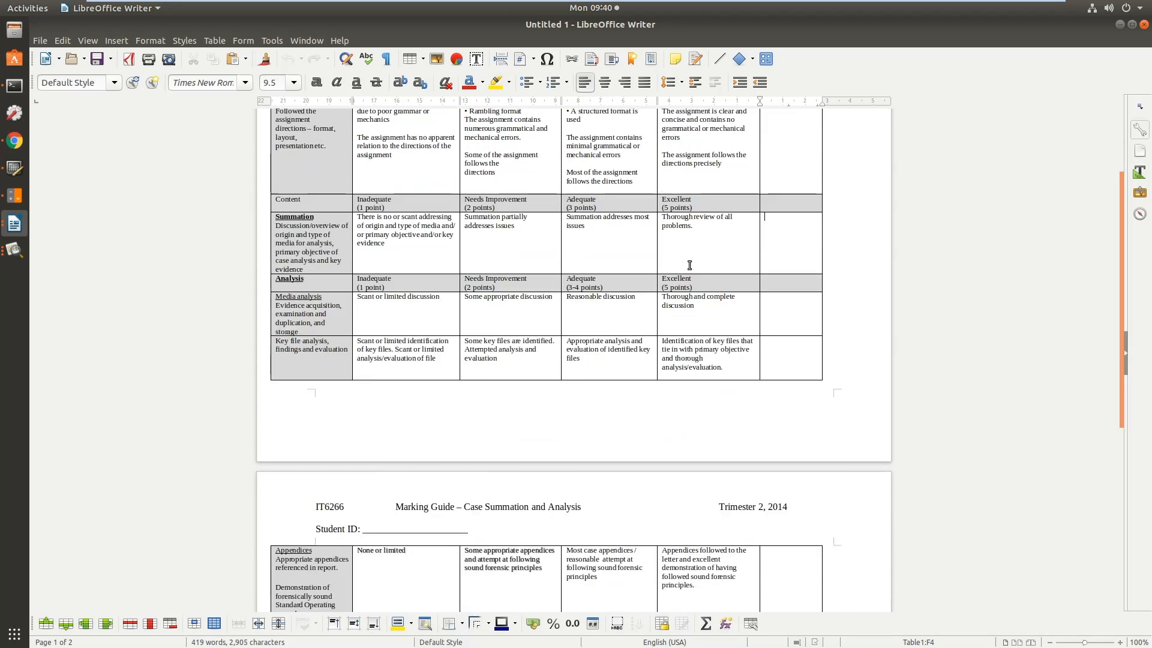
Switch to the Bless hex editor and compare the fat16_lab_log.001 image with the carved 1.ppt file
click(14, 249)
click(15, 226)
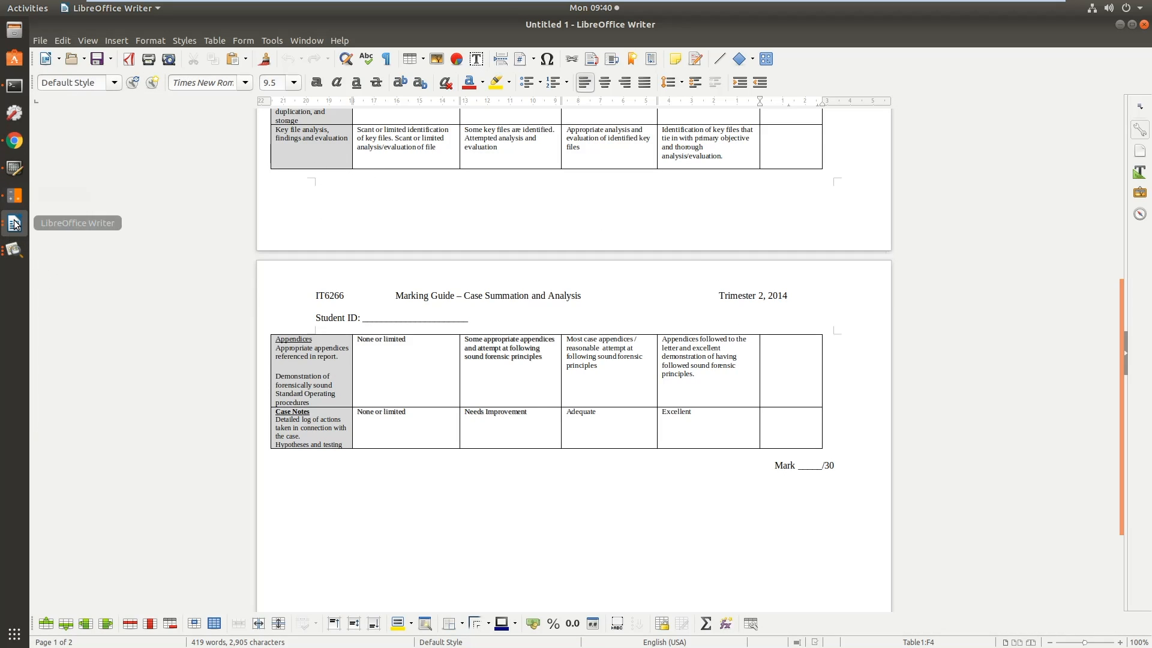
click(16, 168)
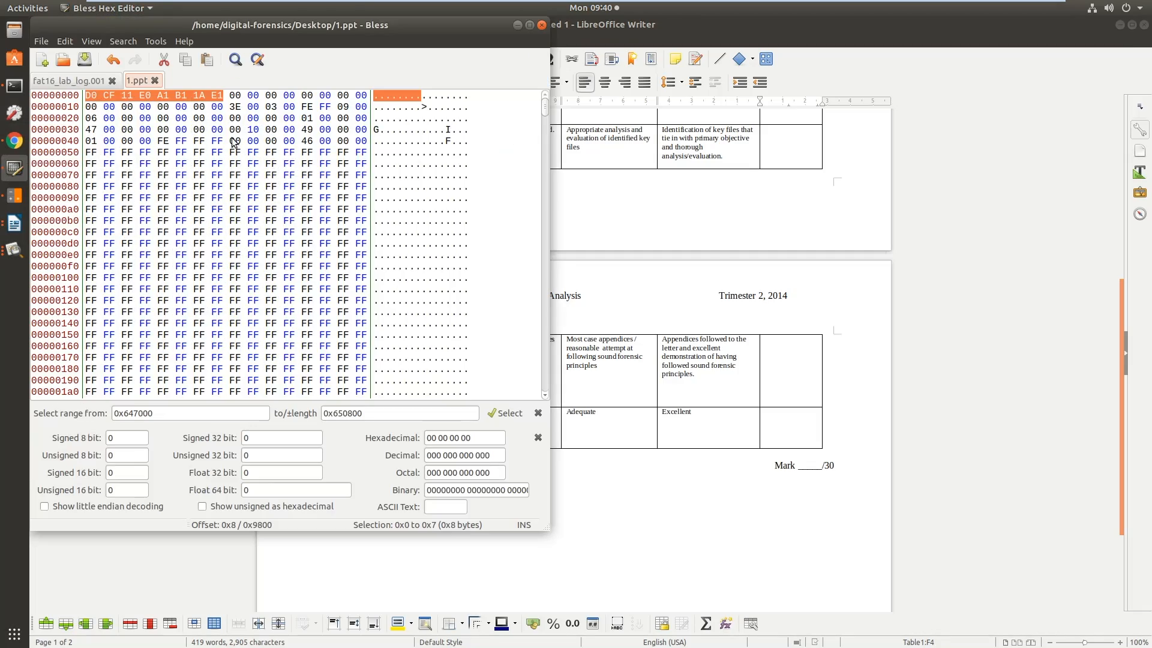
mouse_move(546, 107)
mouse_down()
mouse_move(538, 384)
mouse_move(540, 90)
mouse_up()
click(82, 80)
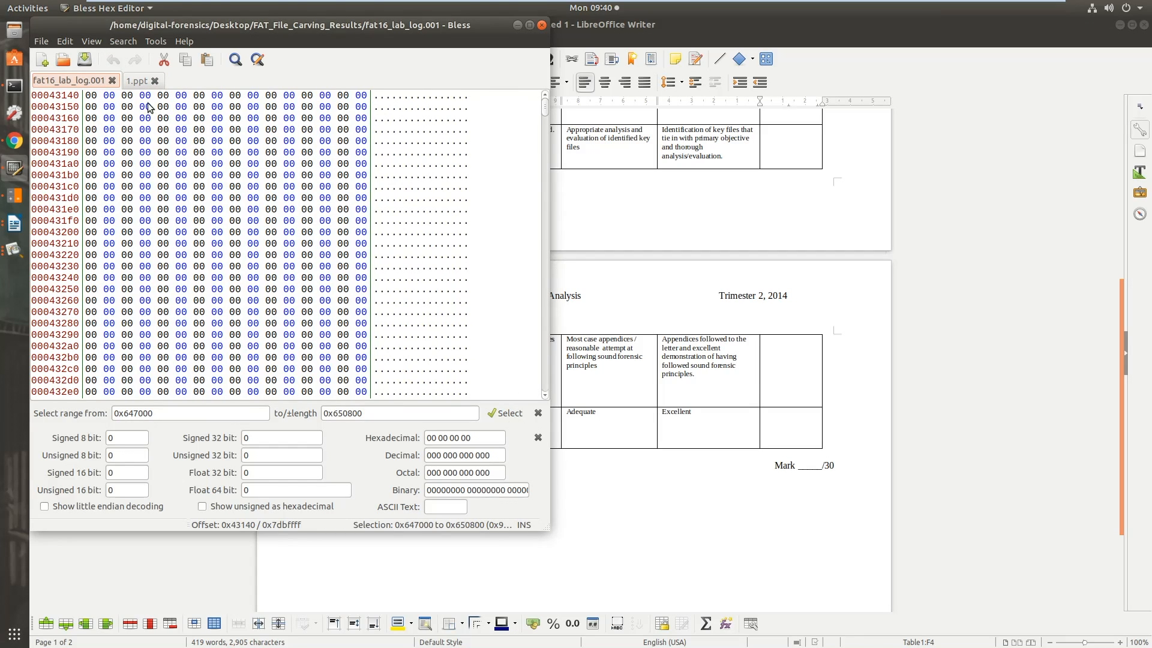
click(135, 80)
Return to the marking guide in LibreOffice Writer, look through it once more and close it
click(1145, 318)
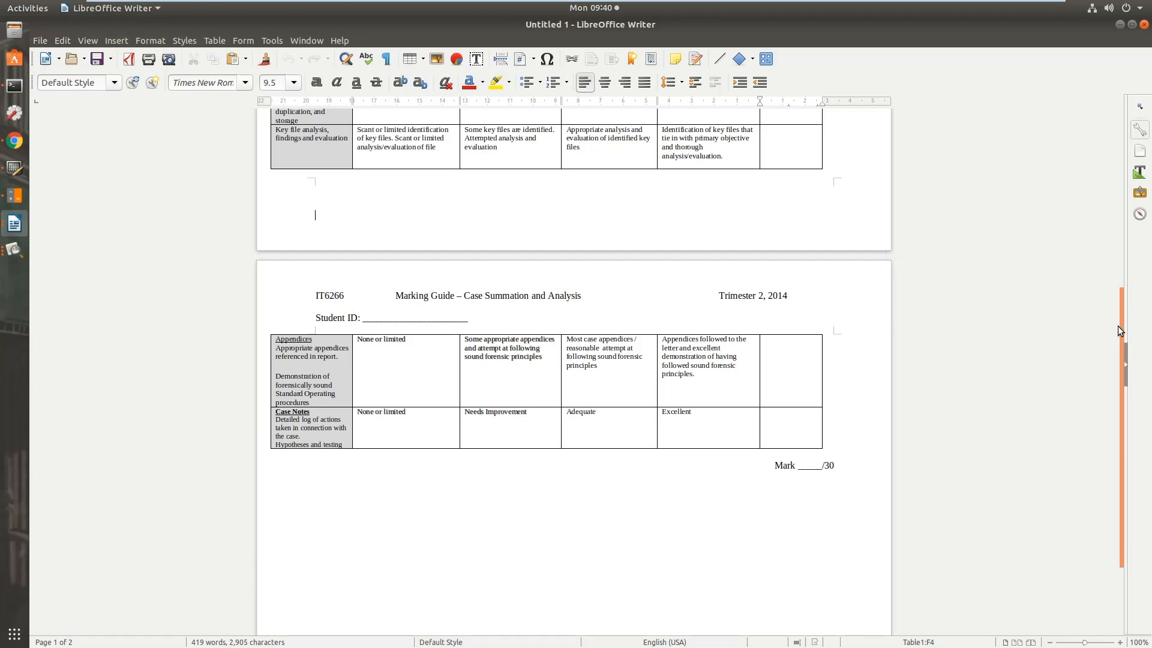
scroll(1114, 364, down, 3)
drag(1110, 369, 1079, 102)
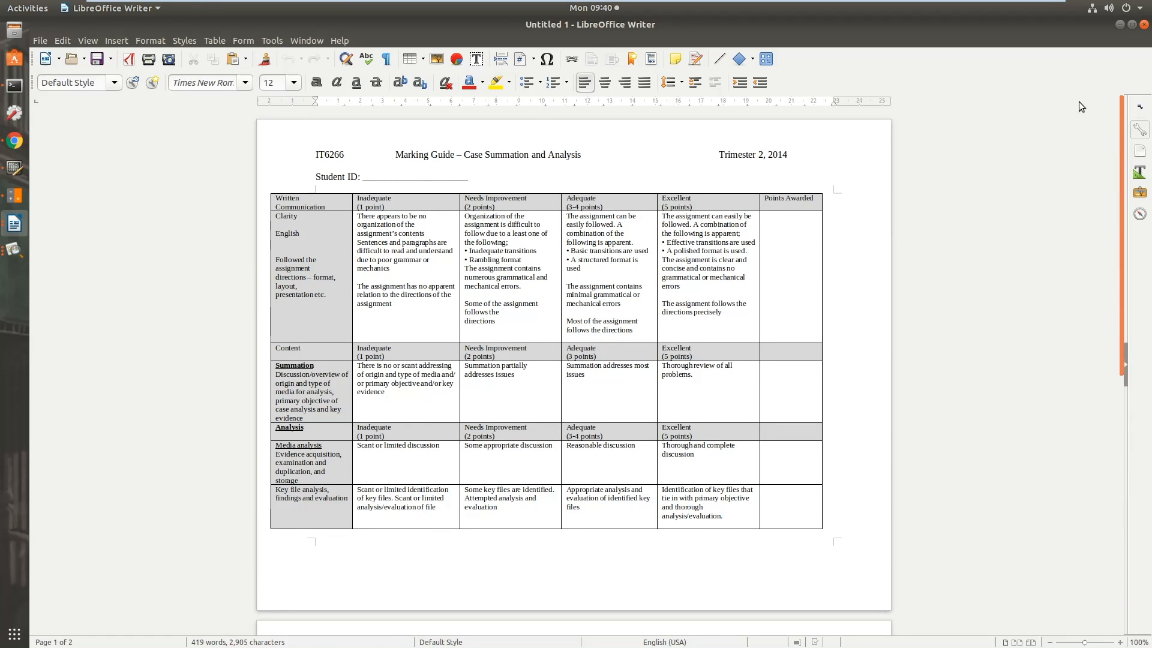
click(1144, 24)
Clear the hex editor from the desktop, try to open 1.ppt and decline searching for an application
click(542, 25)
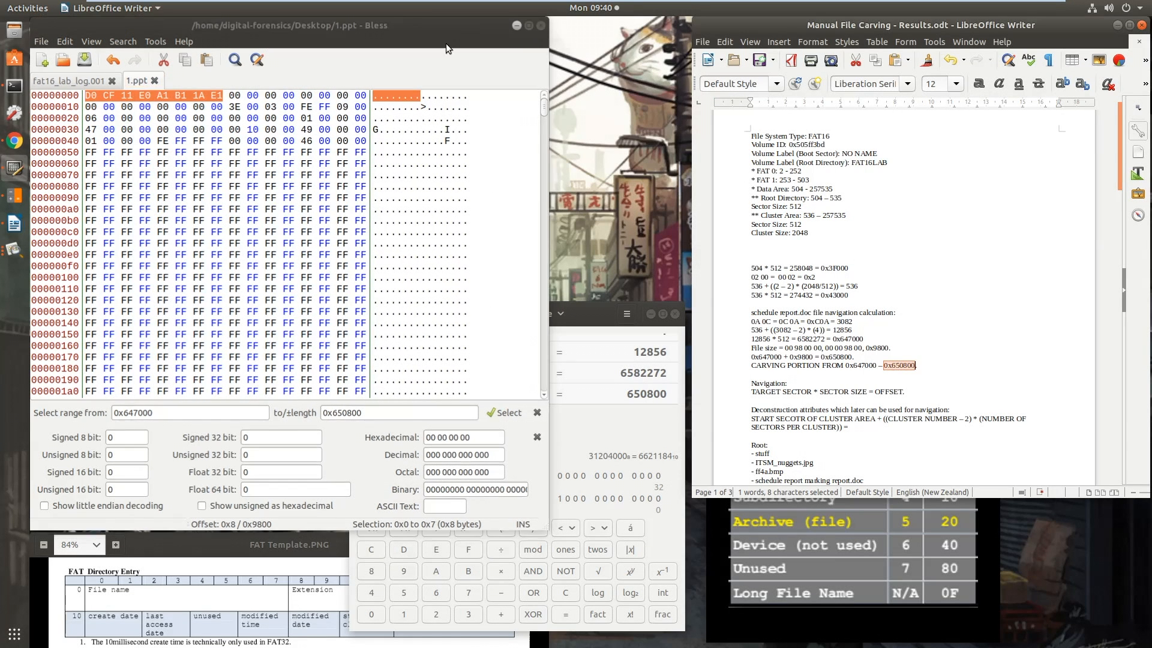
click(65, 275)
double_click(65, 275)
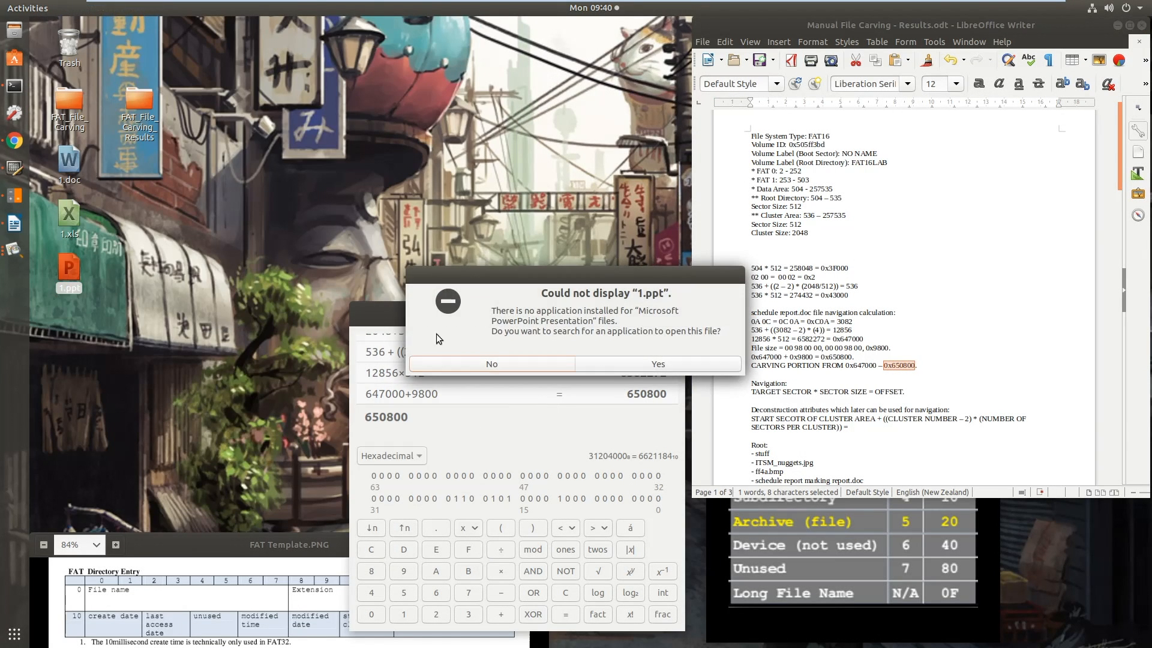
click(523, 364)
Open 1.doc from the desktop, look through both pages of the document and close it
double_click(69, 159)
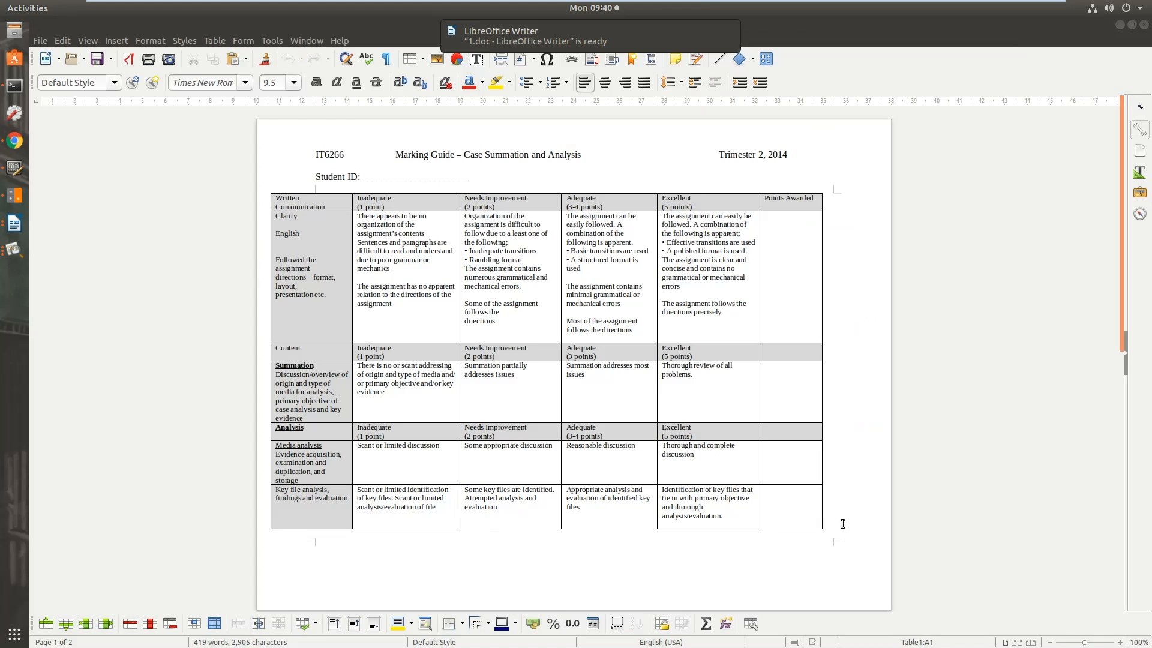
scroll(817, 510, down, 5)
scroll(817, 510, down, 3)
scroll(818, 506, up, 3)
scroll(818, 506, down, 4)
scroll(828, 505, up, 5)
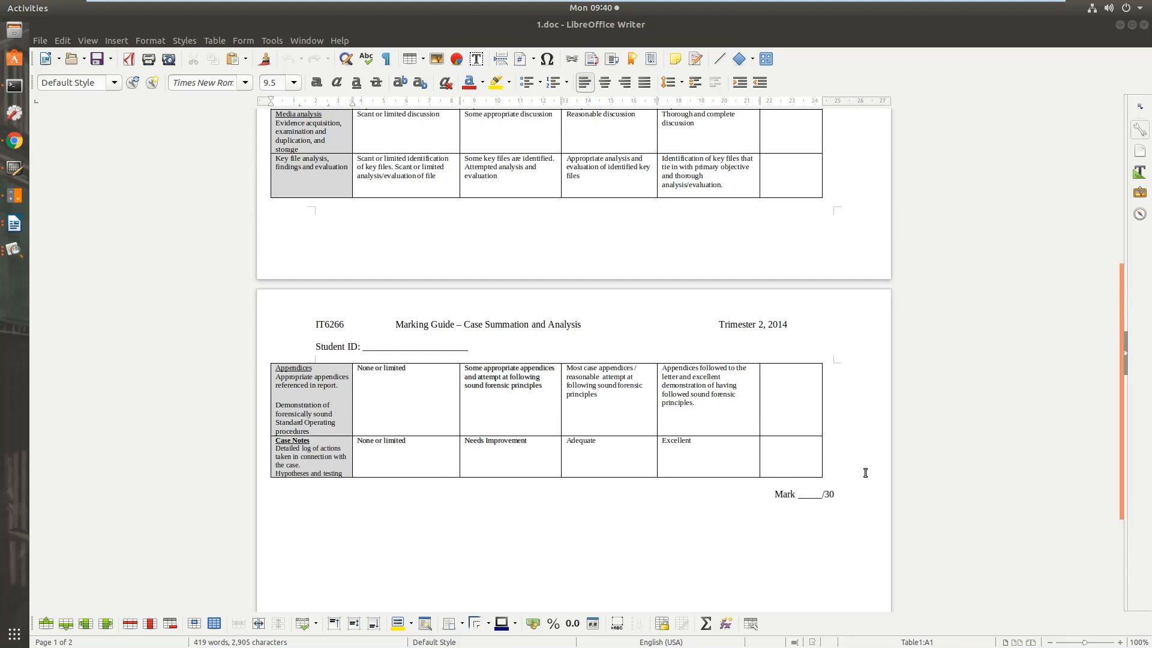
scroll(843, 469, up, 2)
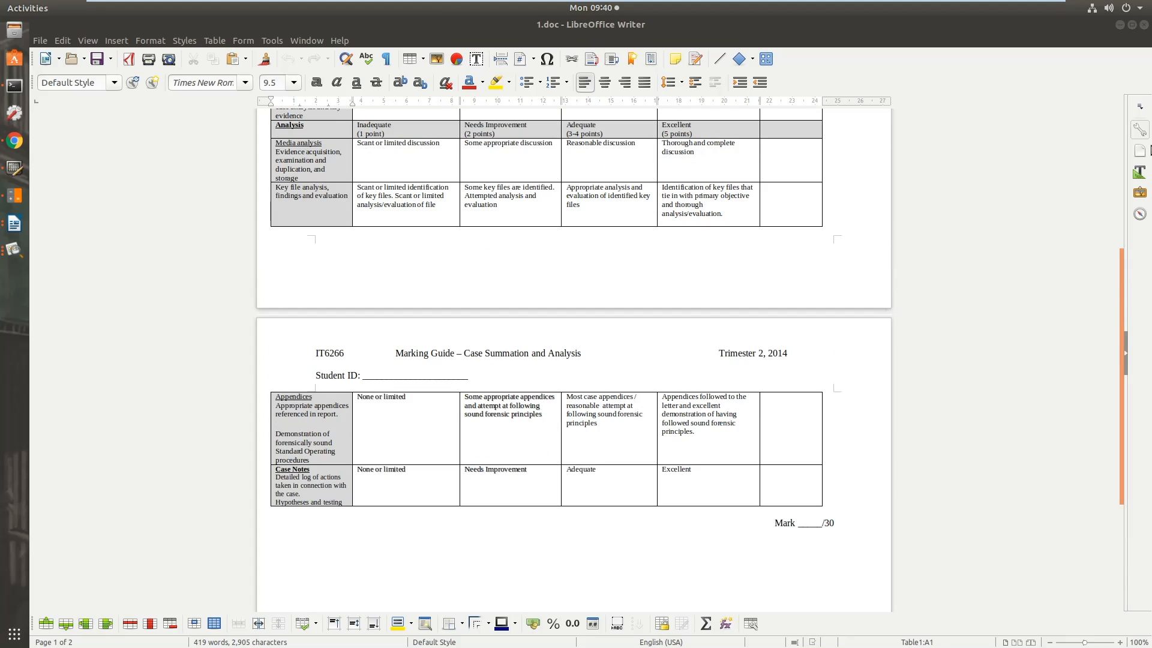
click(1143, 27)
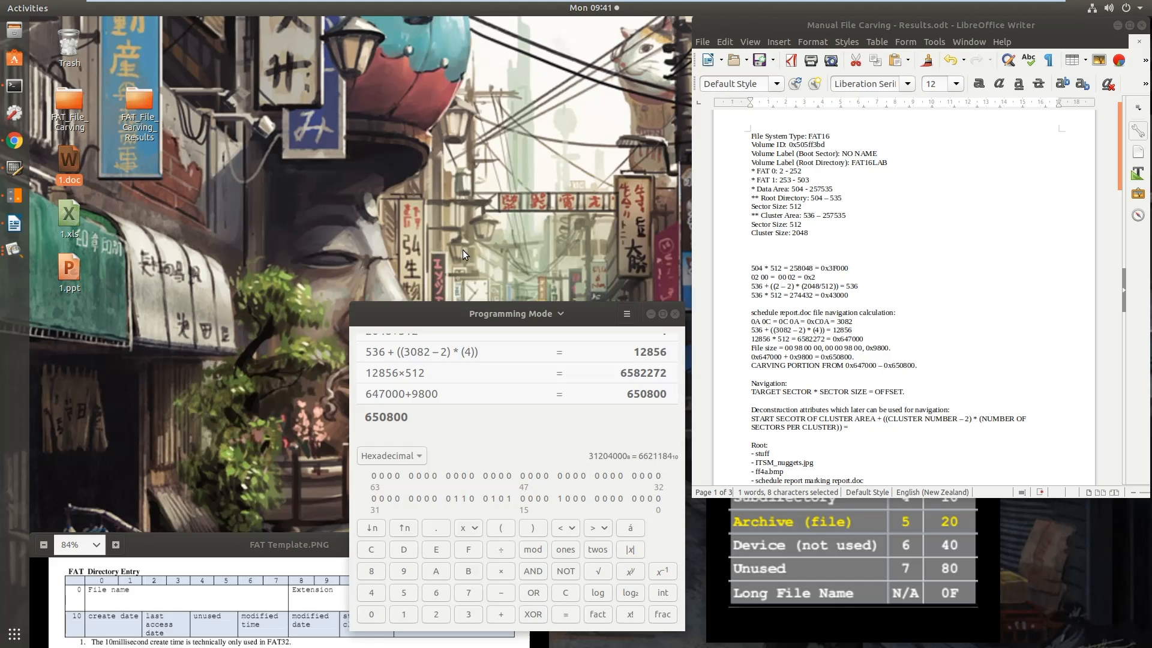
Bring up Bless and the FAT Template image, go to offset 0x43000 in fat16_lab_log.001 and select bytes 0x43040 to 0x4309f
click(15, 168)
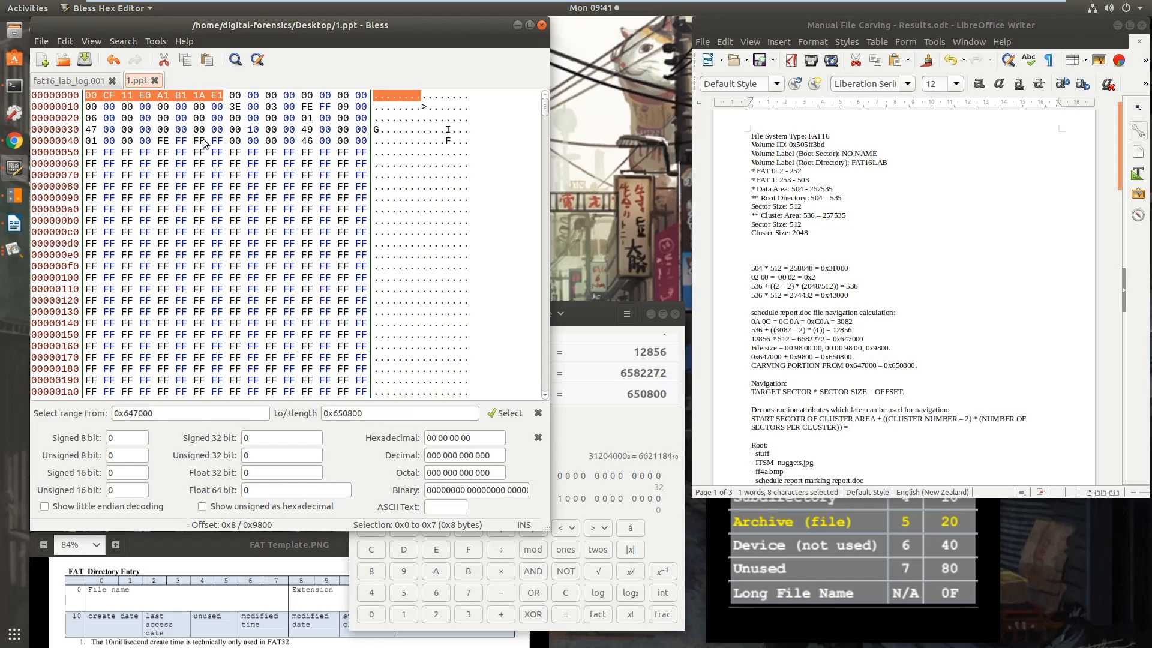
click(228, 597)
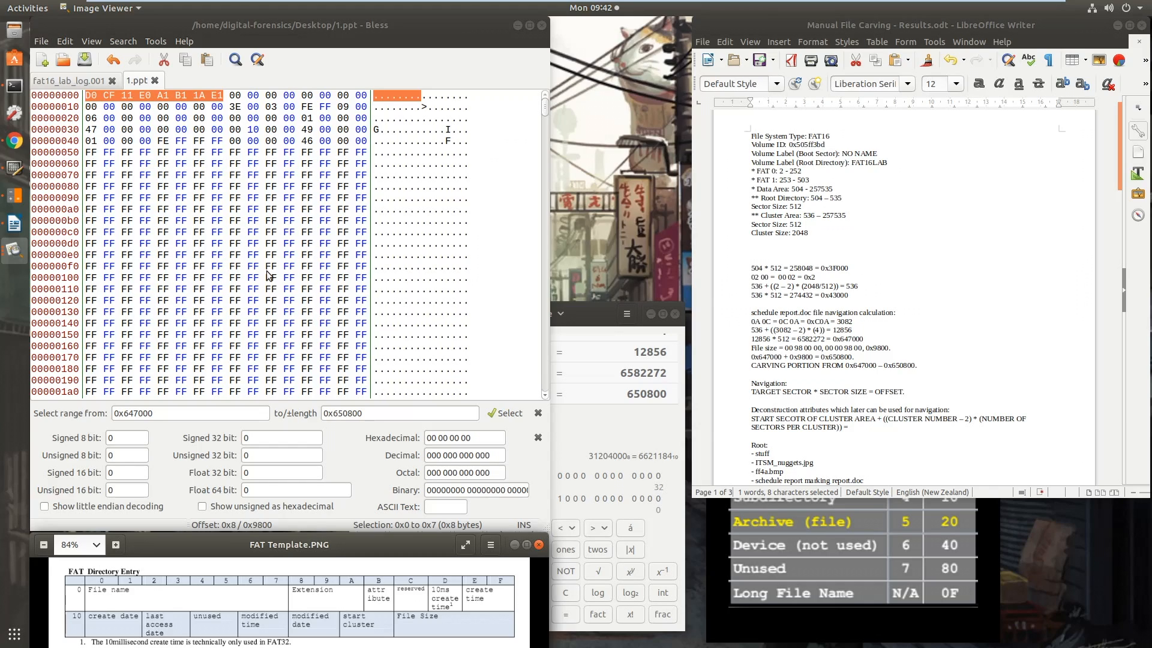
click(84, 80)
scroll(251, 279, up, 5)
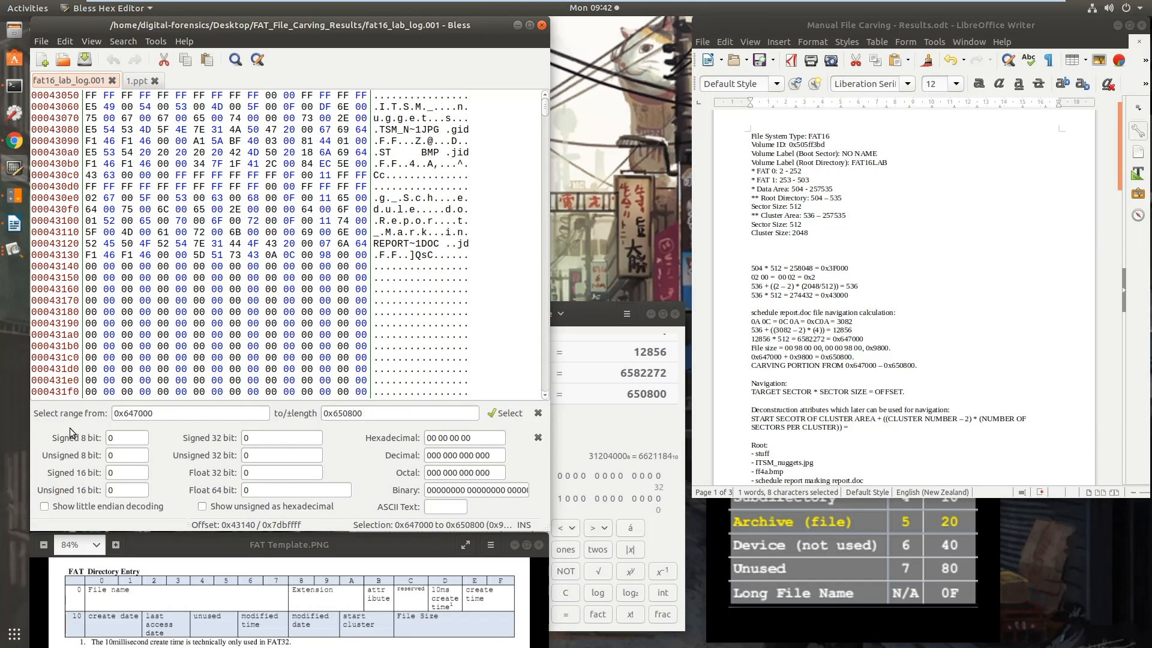
key(ctrl+g)
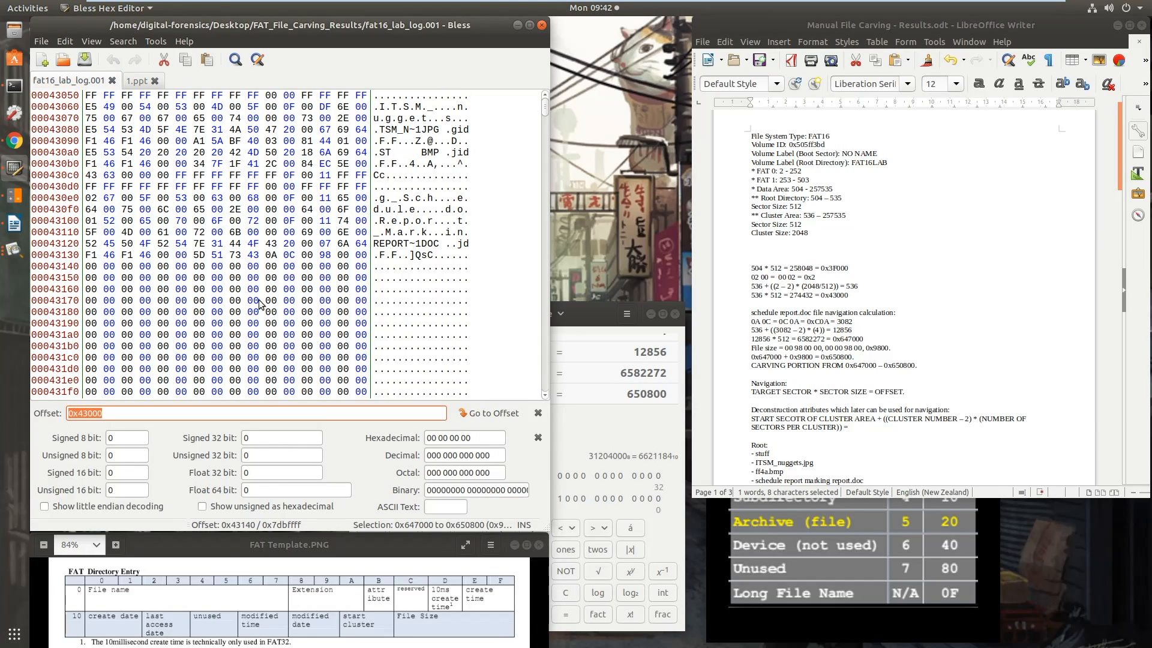
click(486, 413)
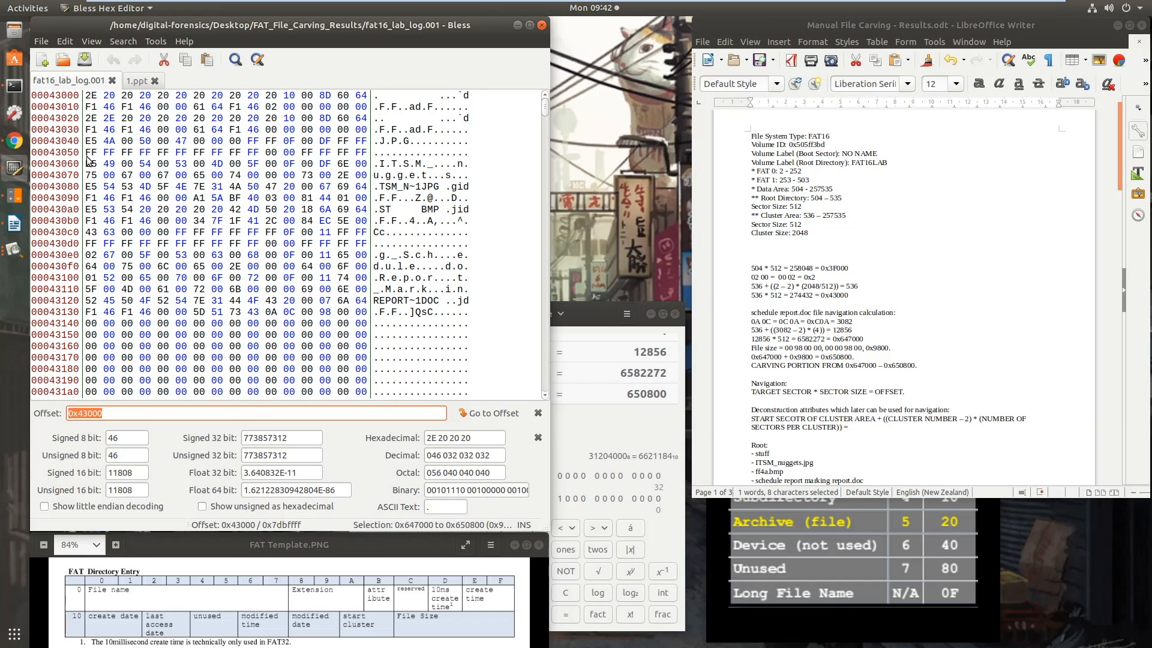
drag(86, 145, 366, 203)
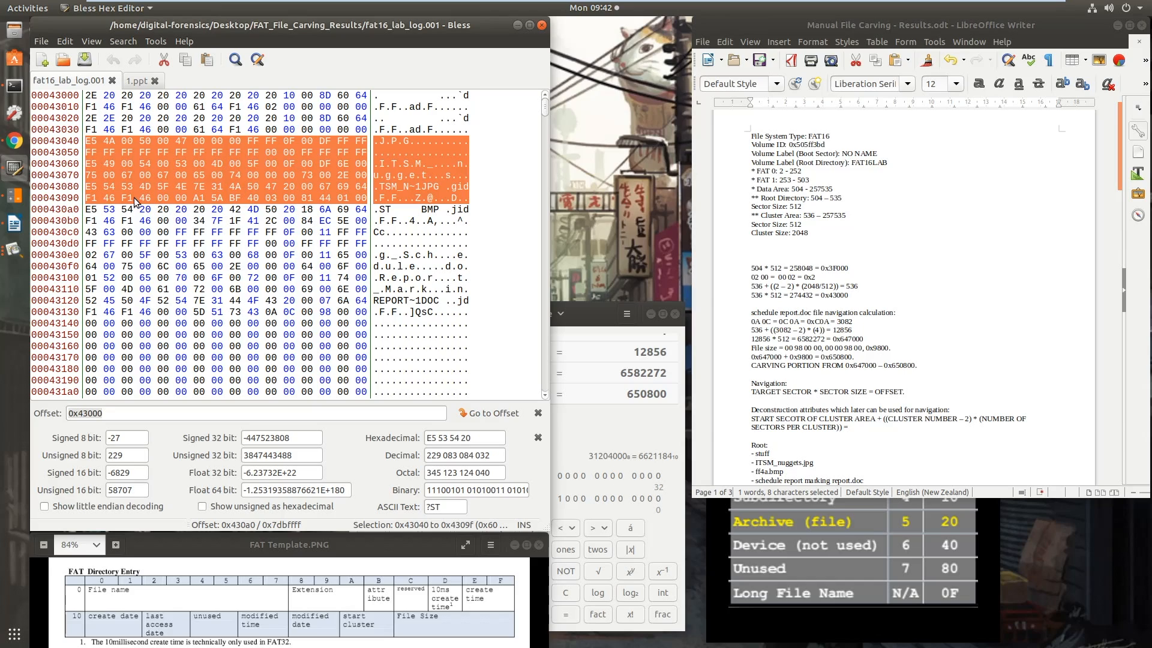